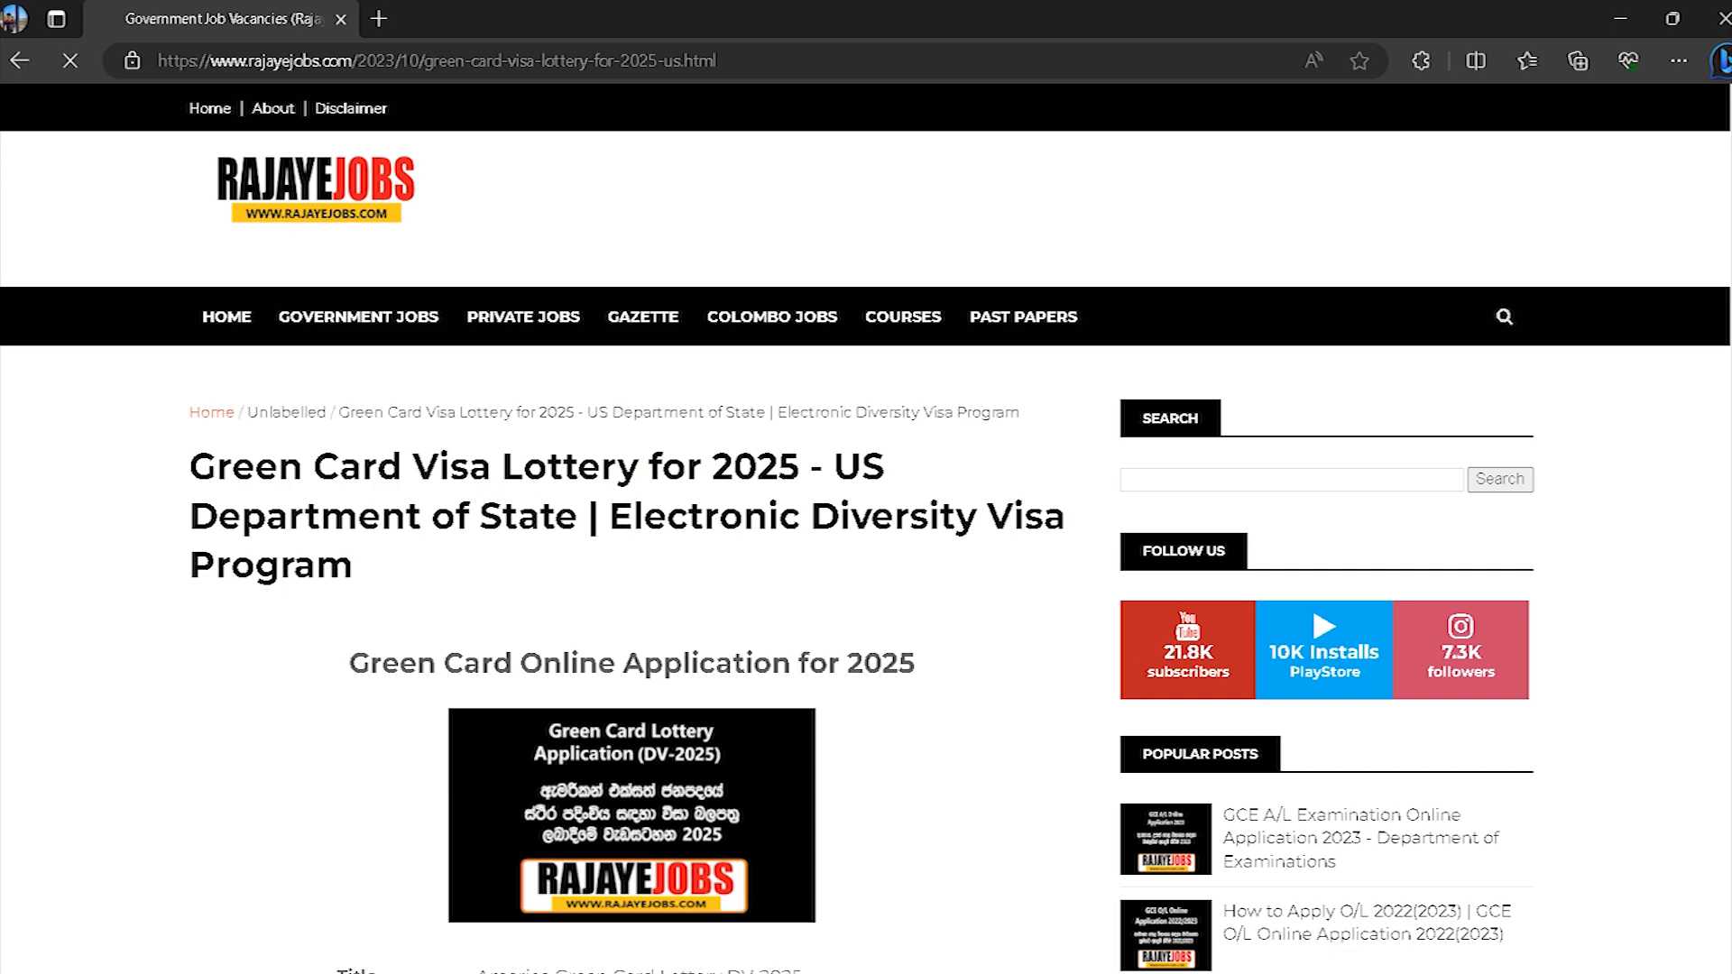
Step: Scroll the RajayeJobs DV-2025 article to the Online Application row and follow its Apply Now link
scroll(866, 531, down, 2)
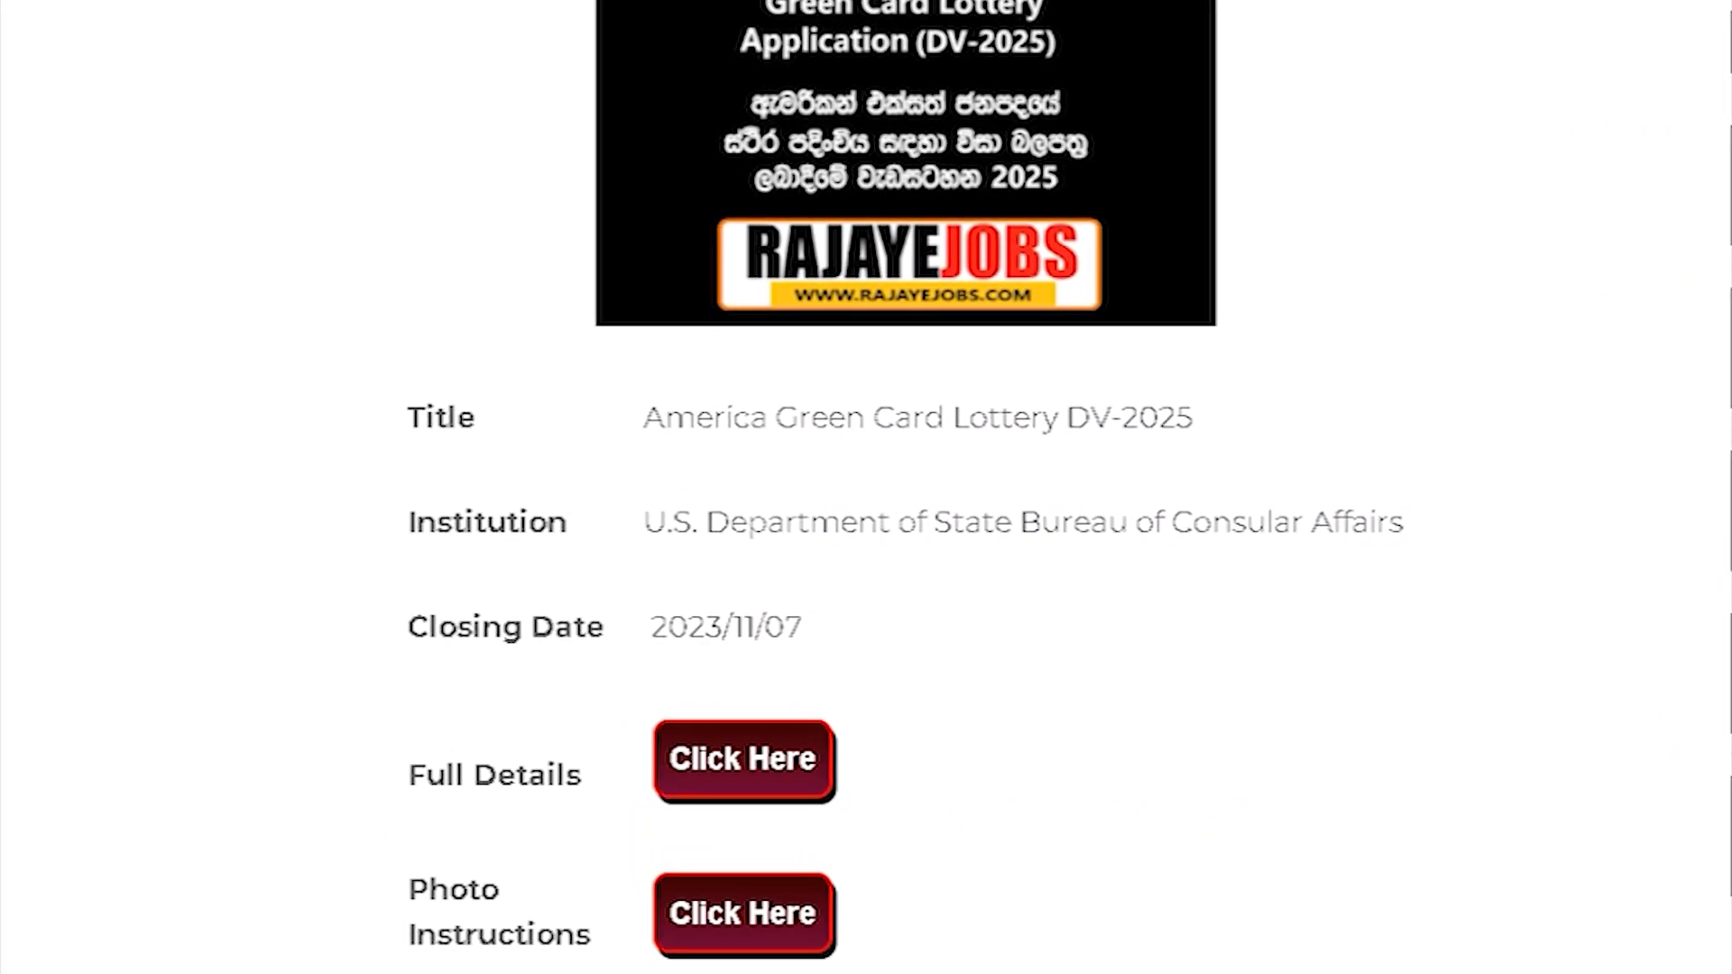
scroll(865, 487, down, 2)
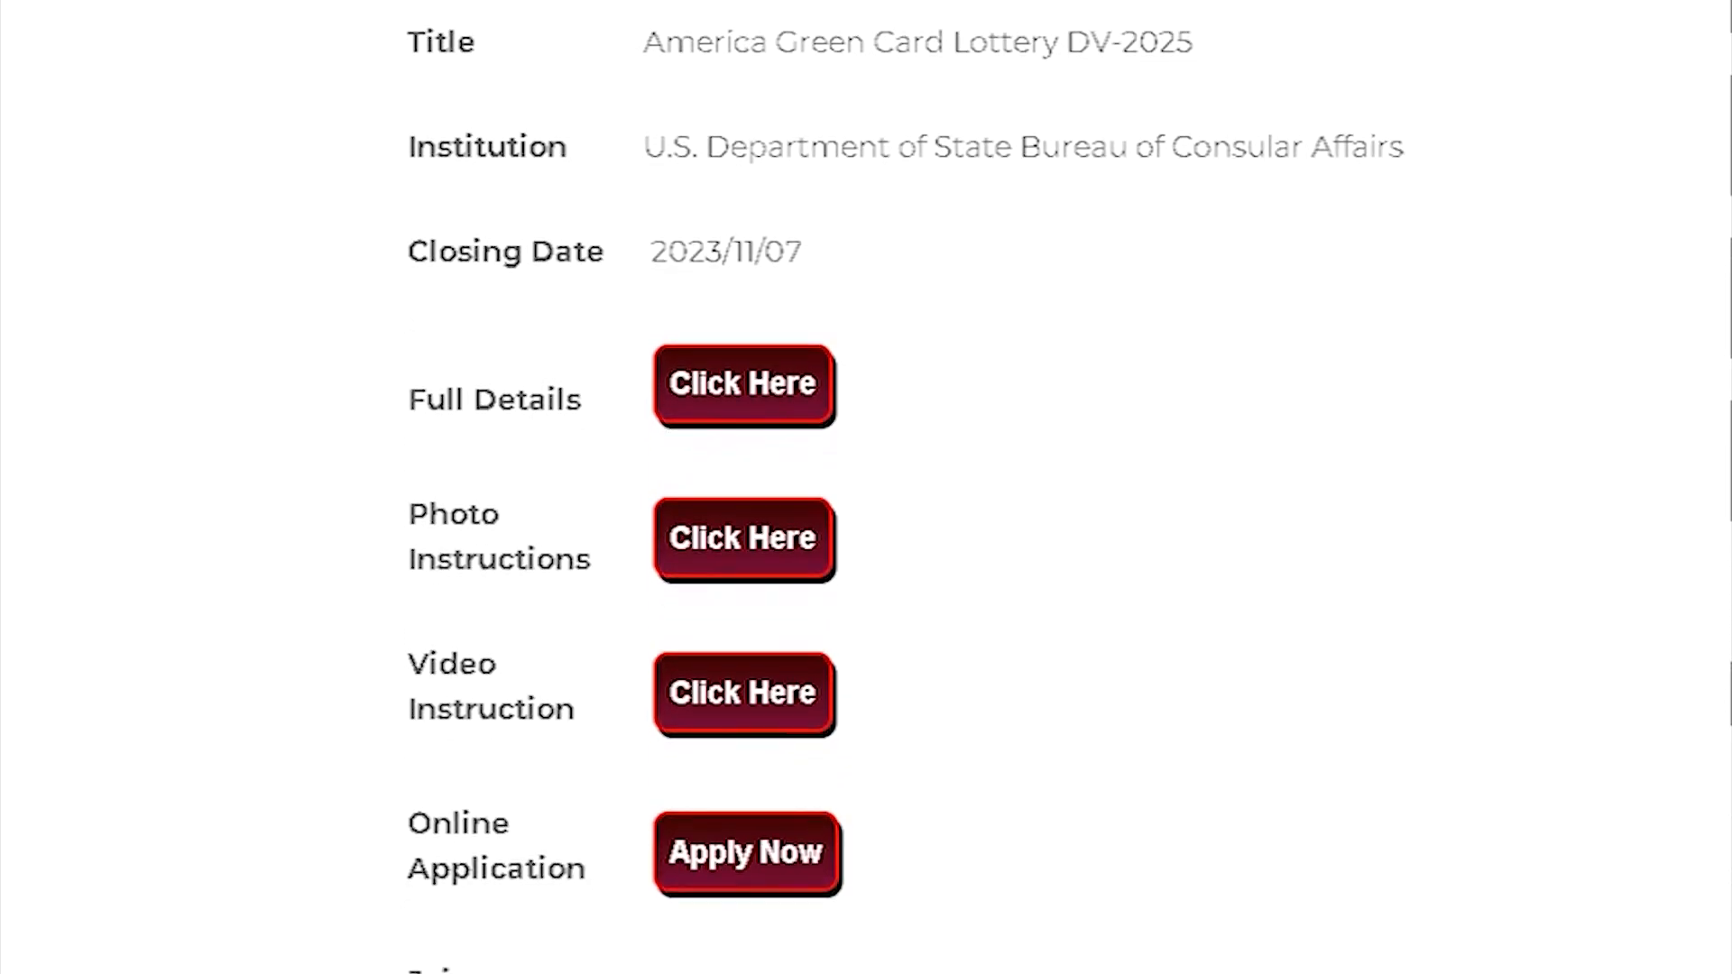
scroll(866, 487, down, 1)
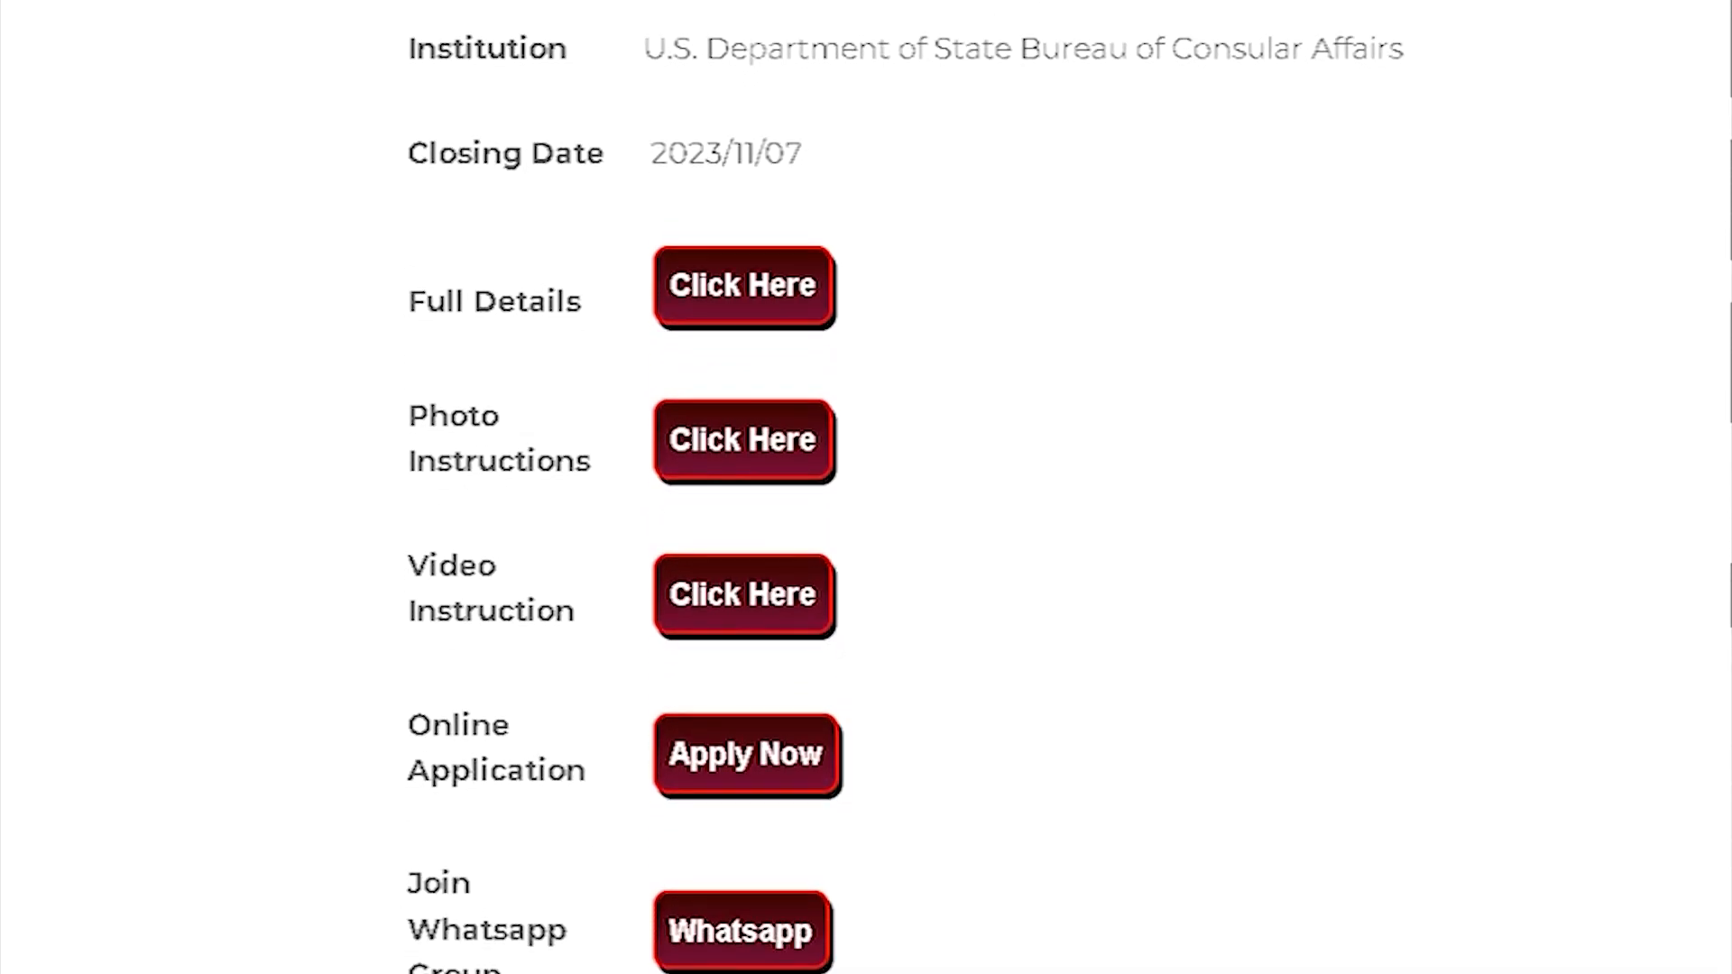
scroll(866, 487, down, 1)
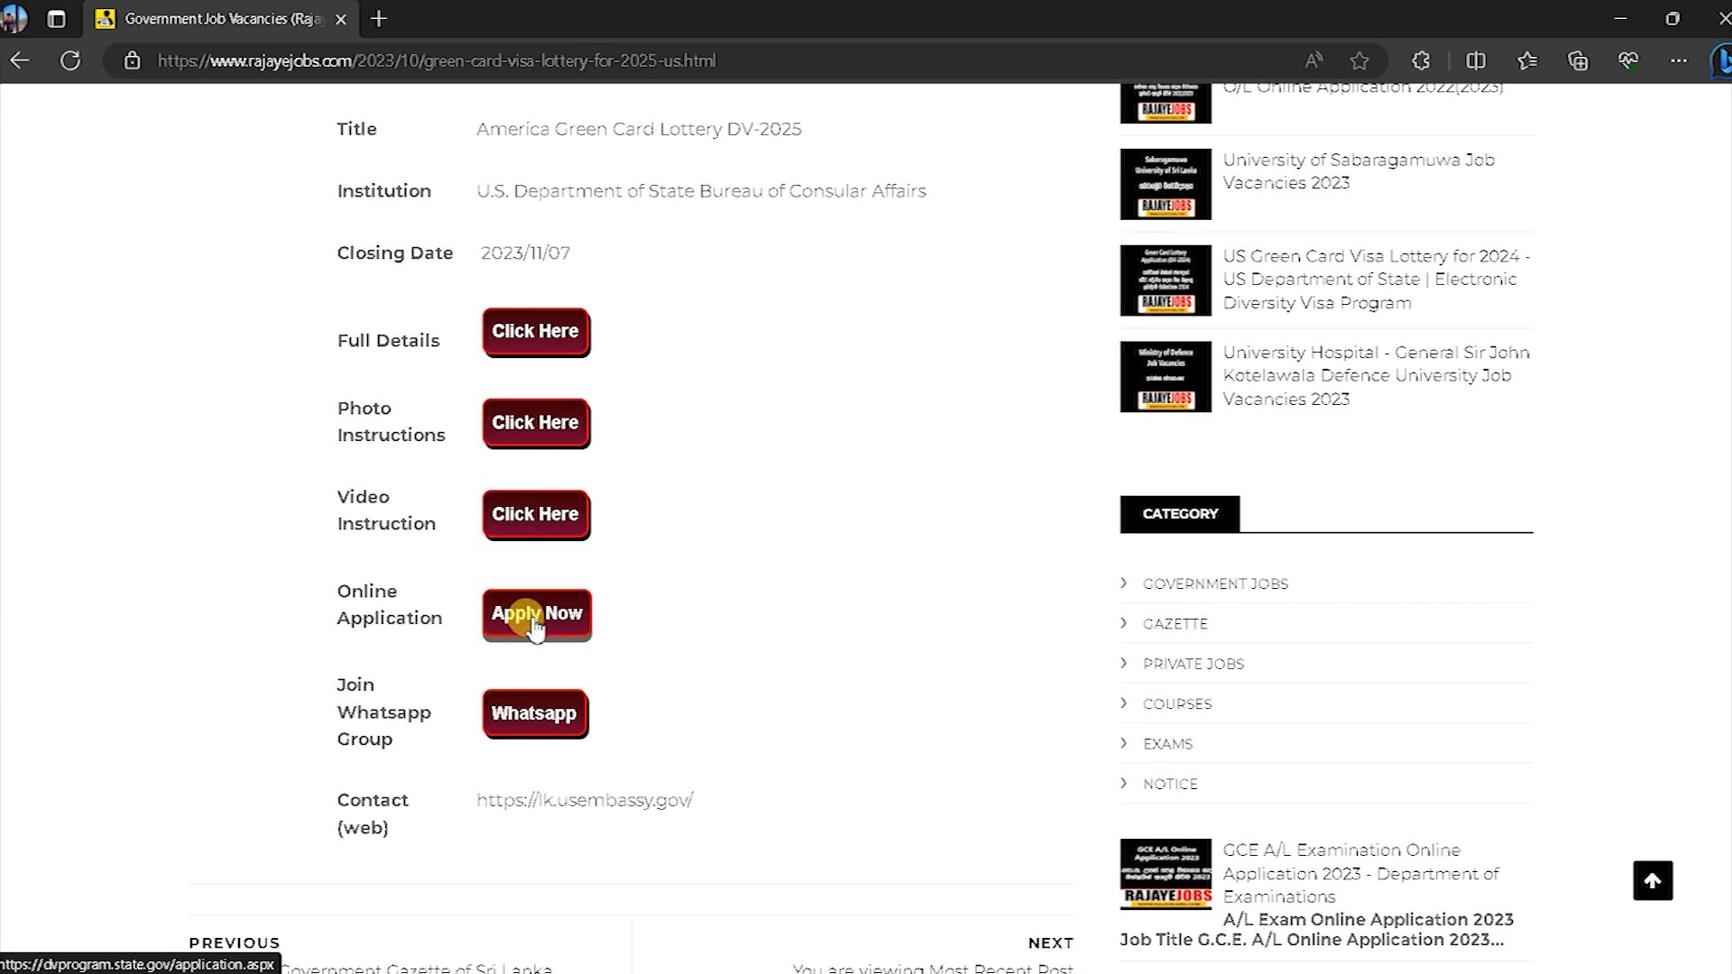
click(535, 622)
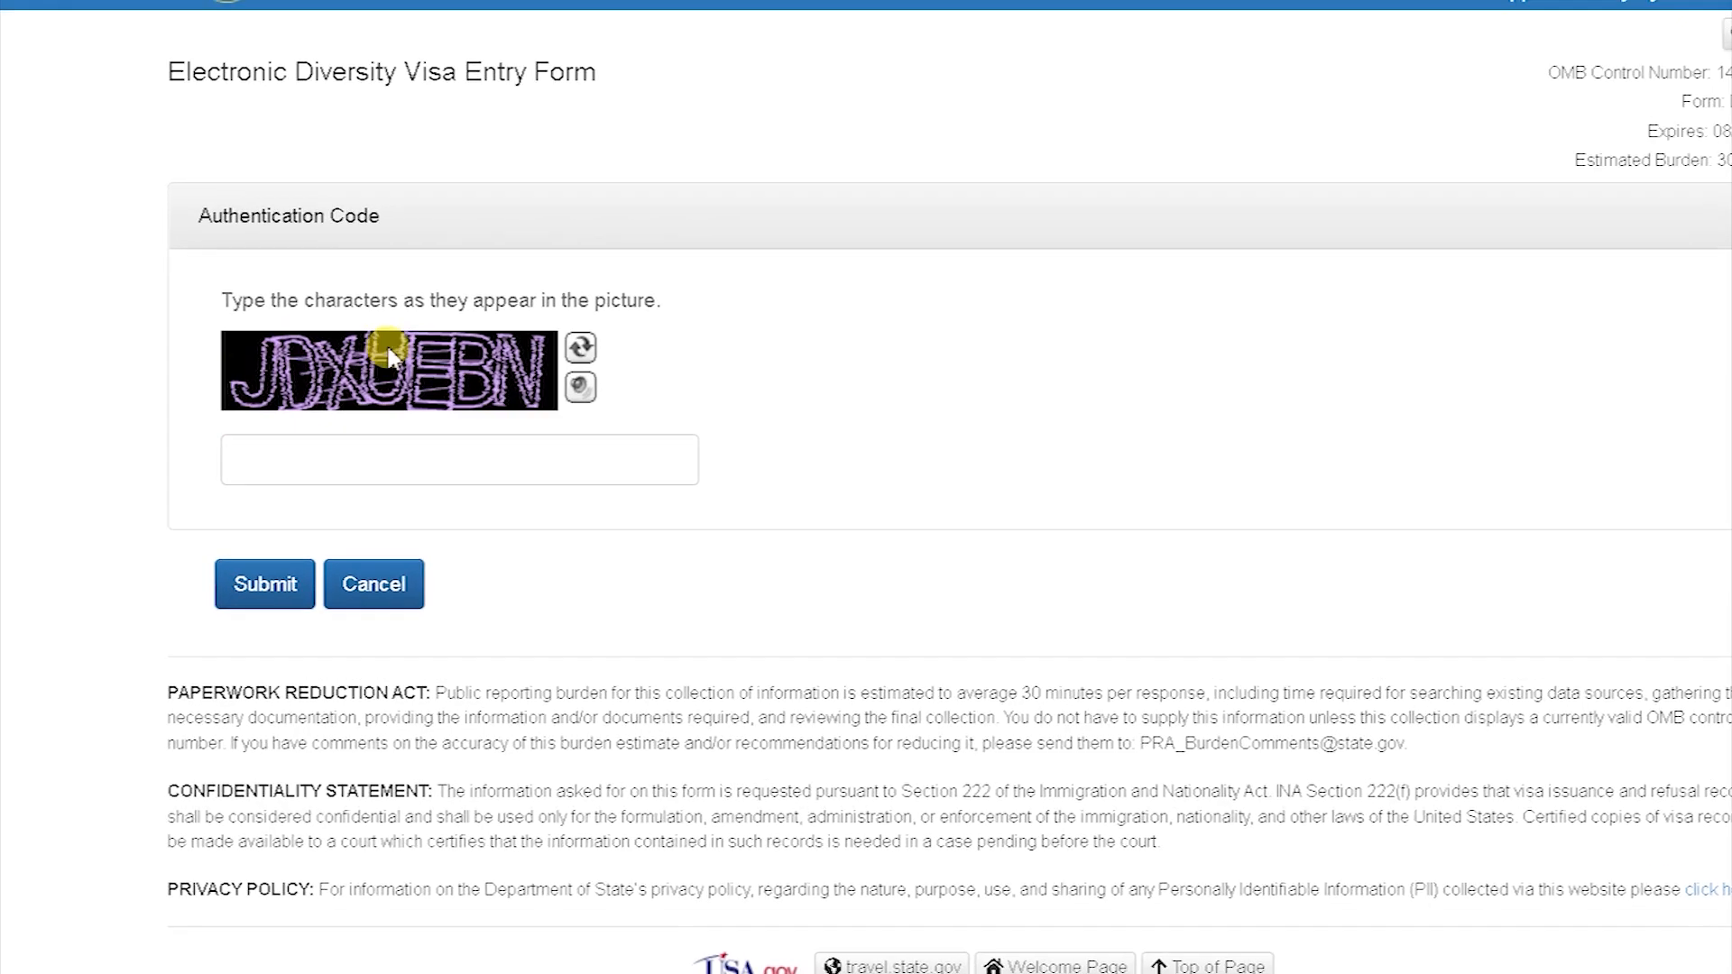
Step: Enter the captcha authentication code shown and submit it to reach Part One – Entrant Information
click(356, 578)
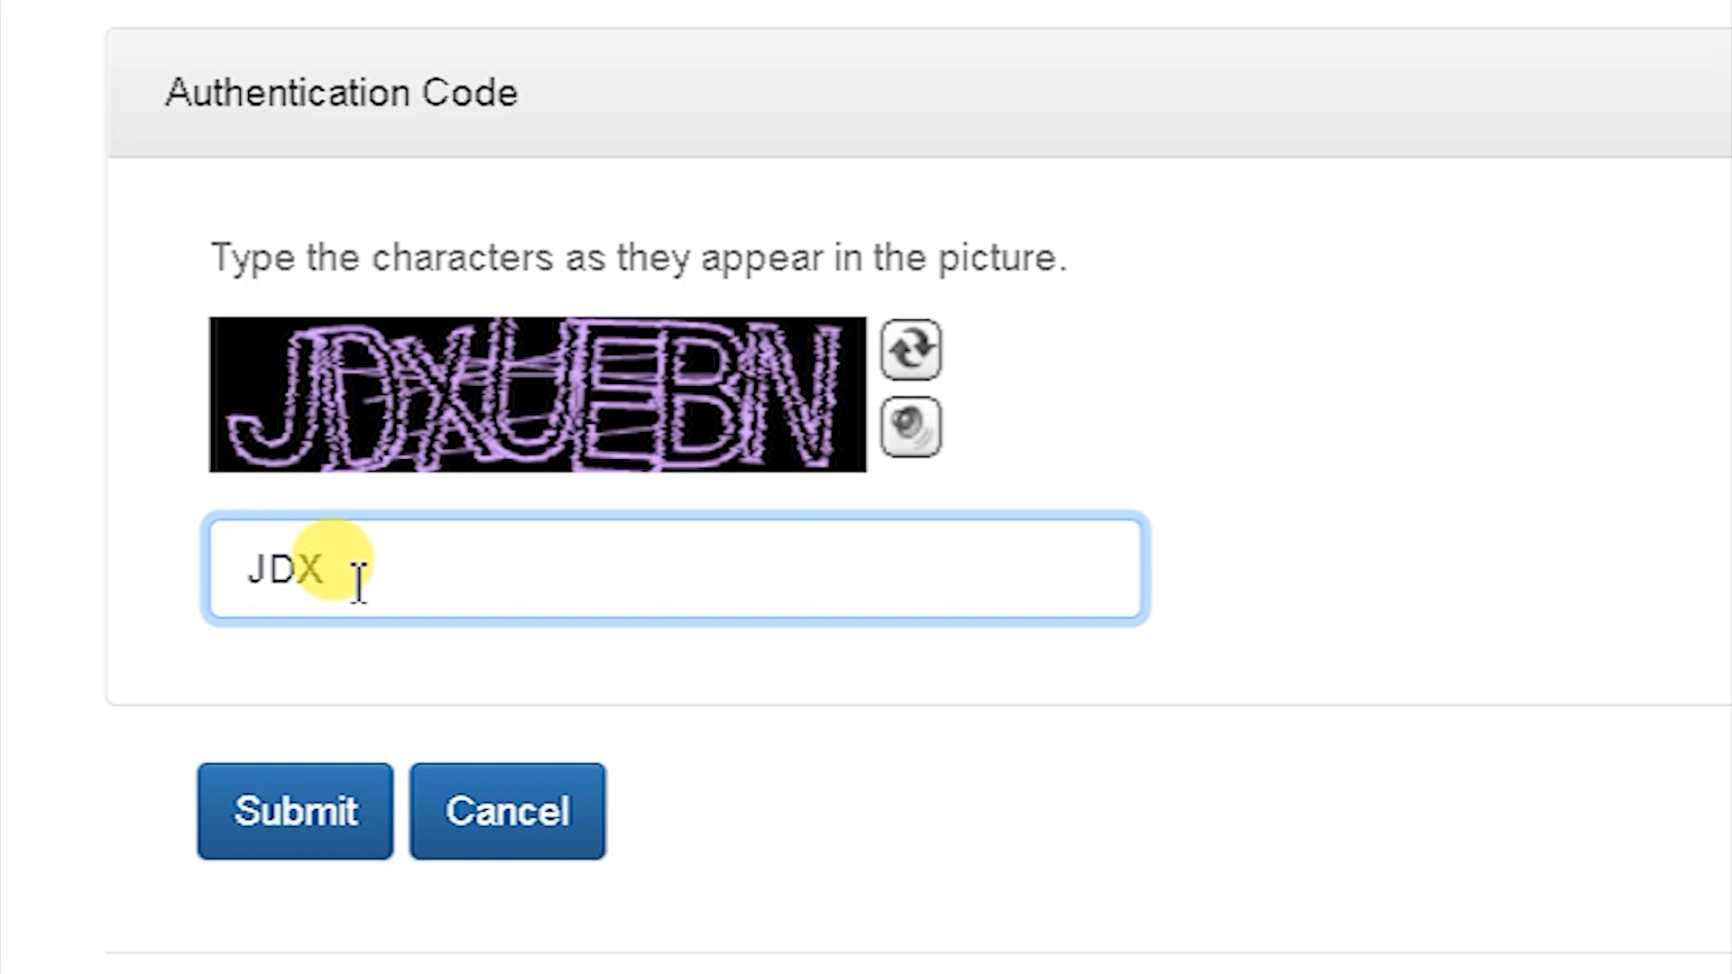
text(JDXUEBN)
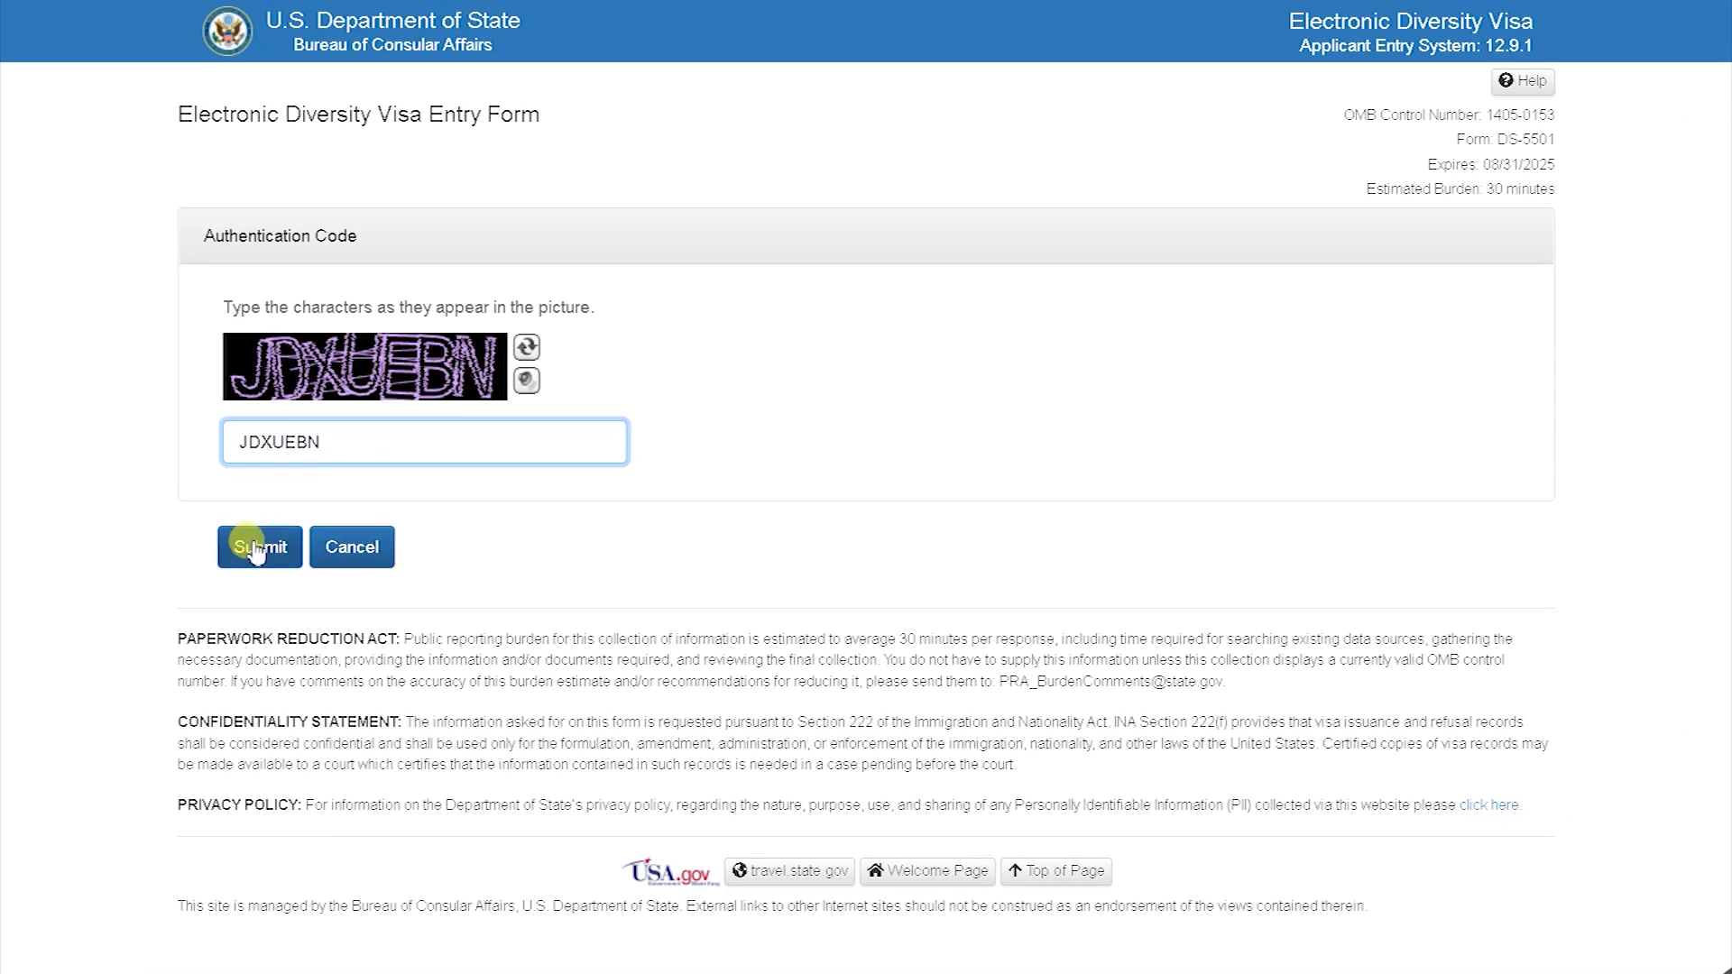
click(255, 548)
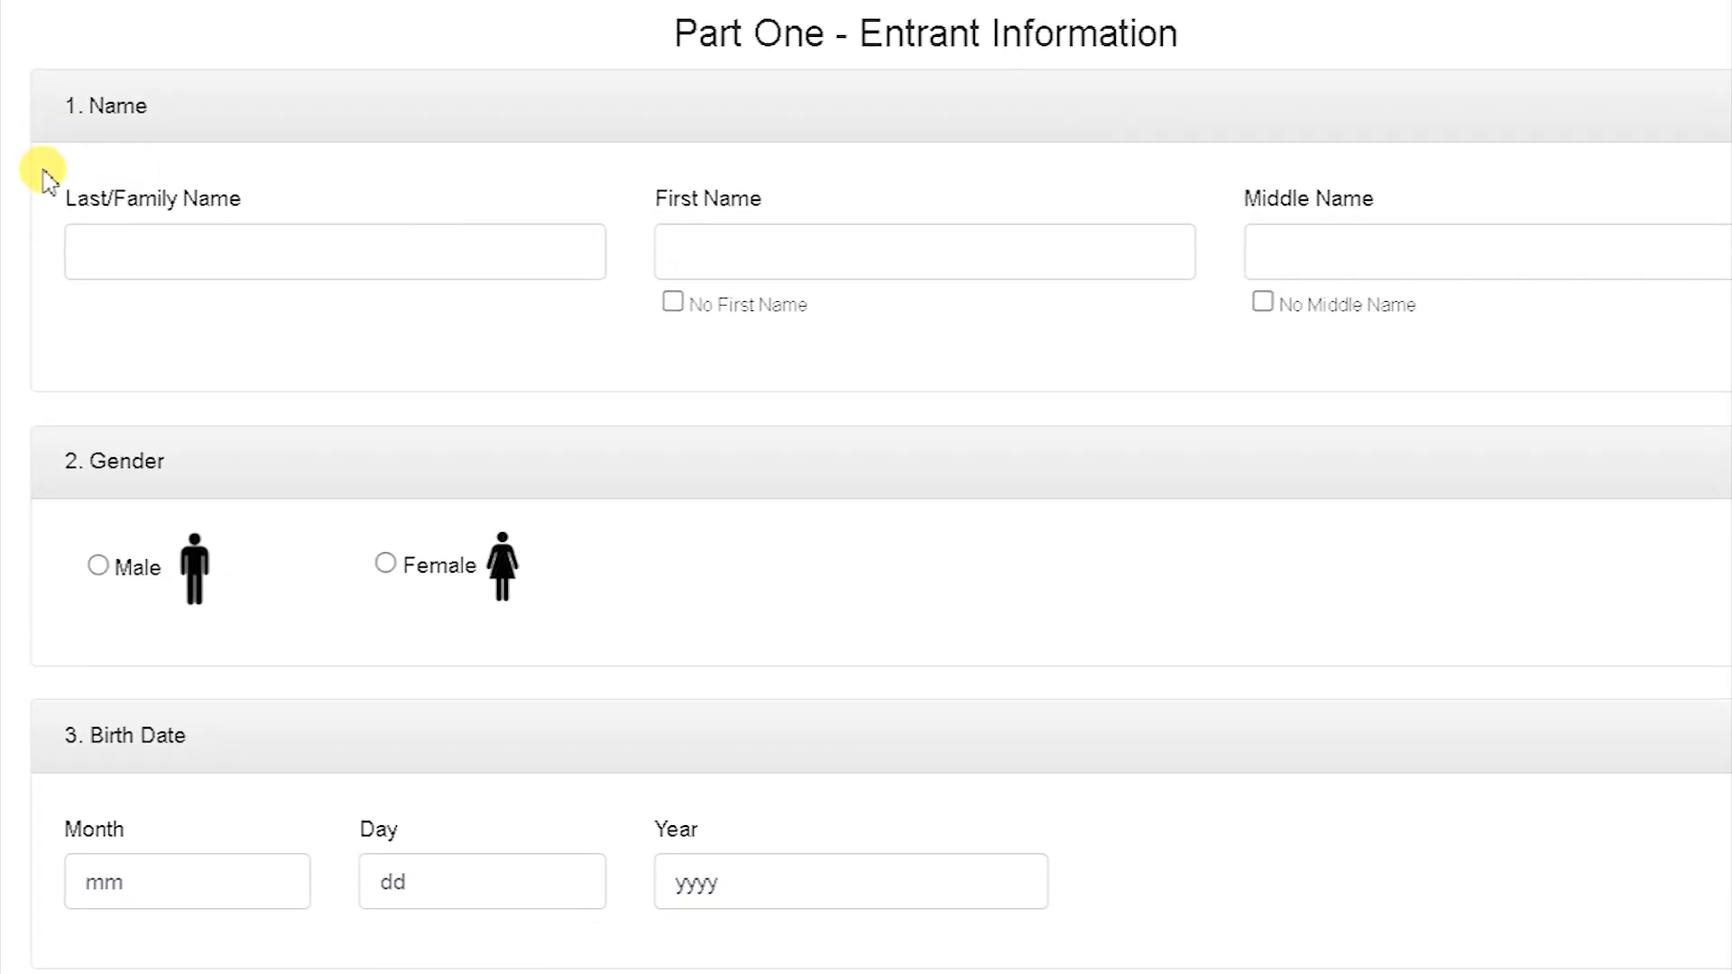
Step: Fill in the entrant's last, first and middle names and select Male as gender
click(302, 258)
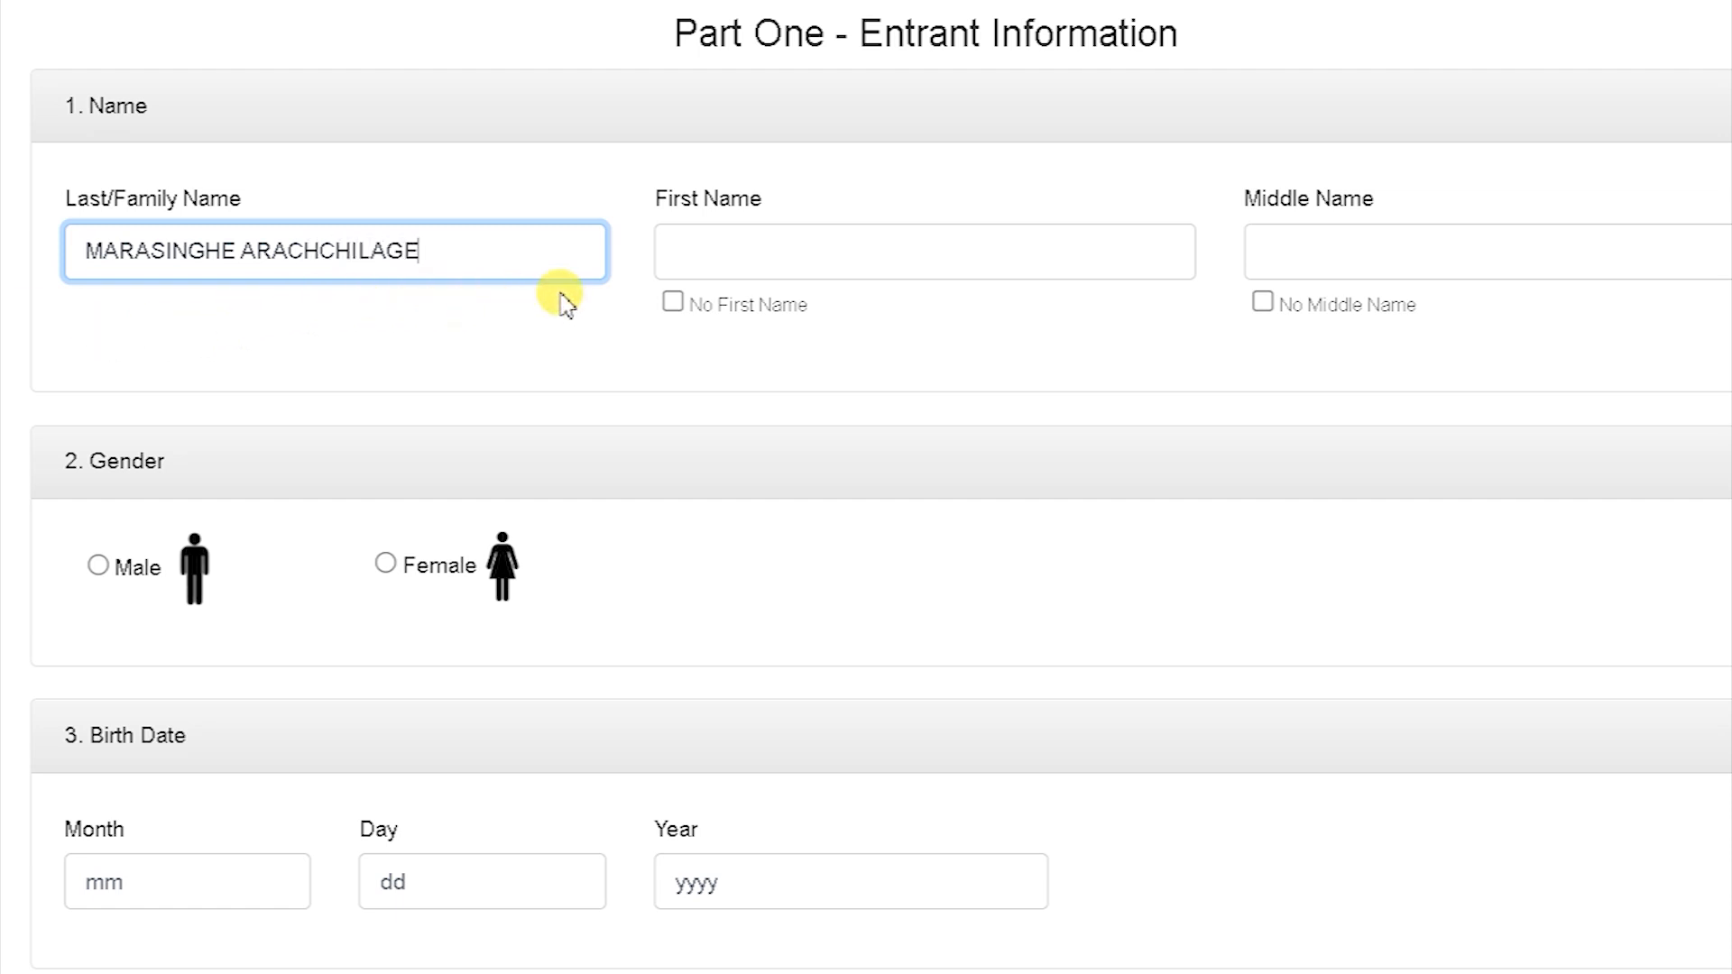
click(693, 249)
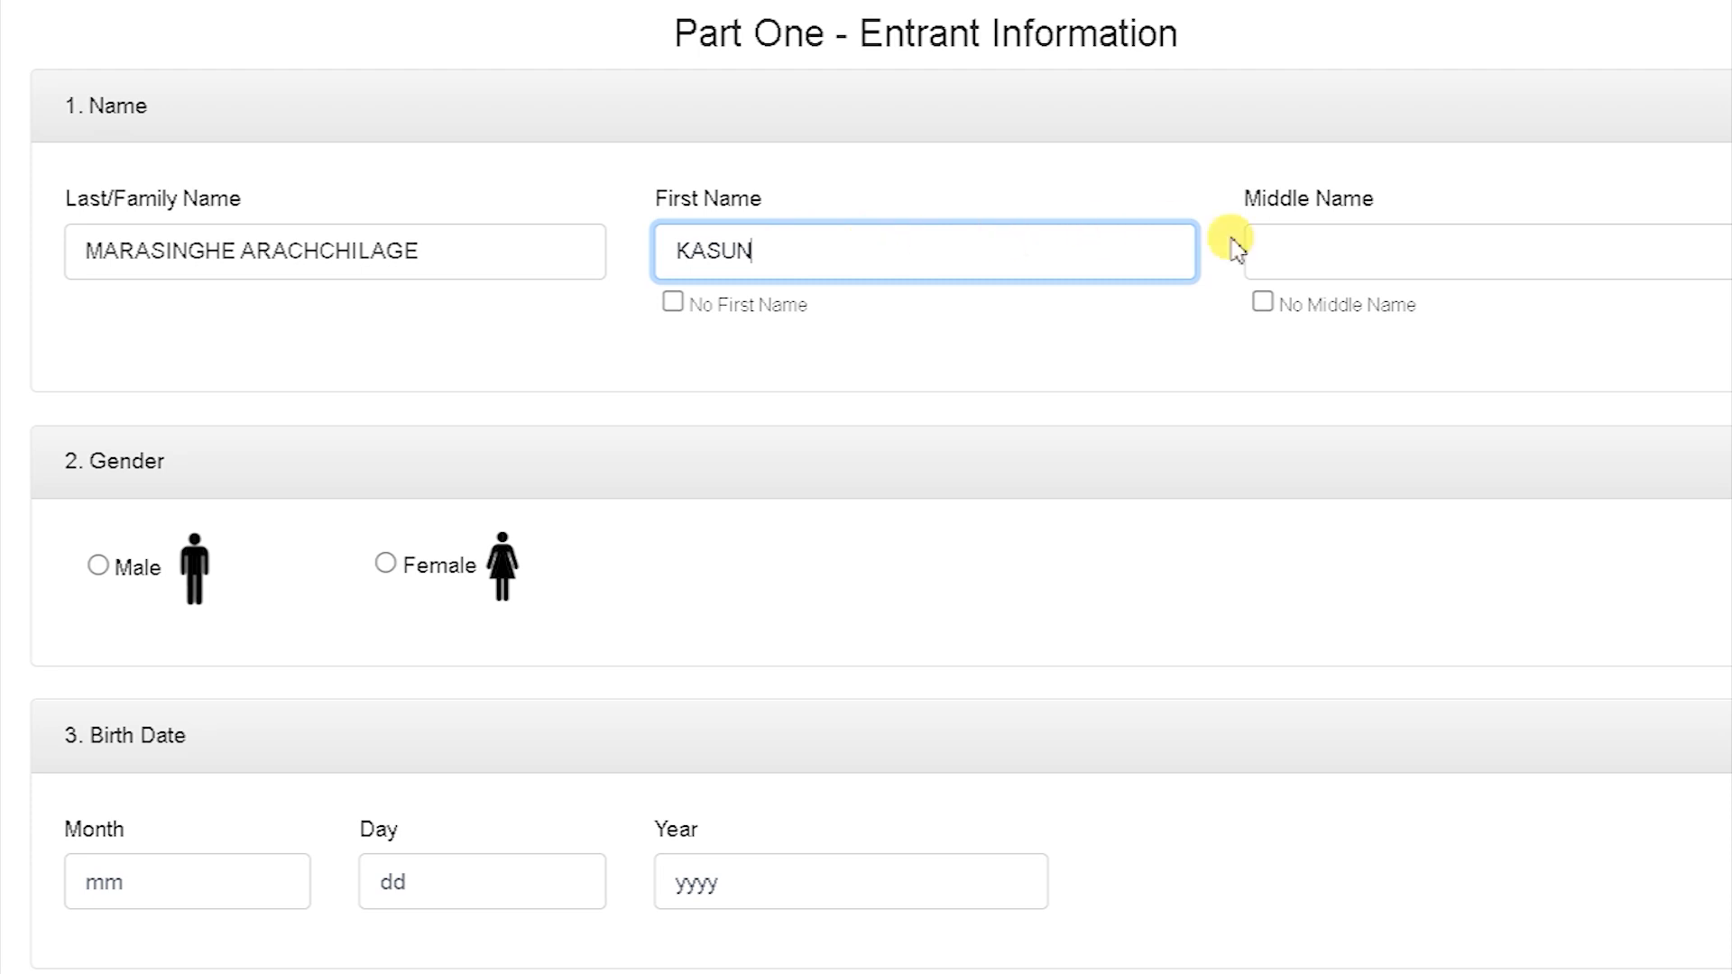
click(1268, 242)
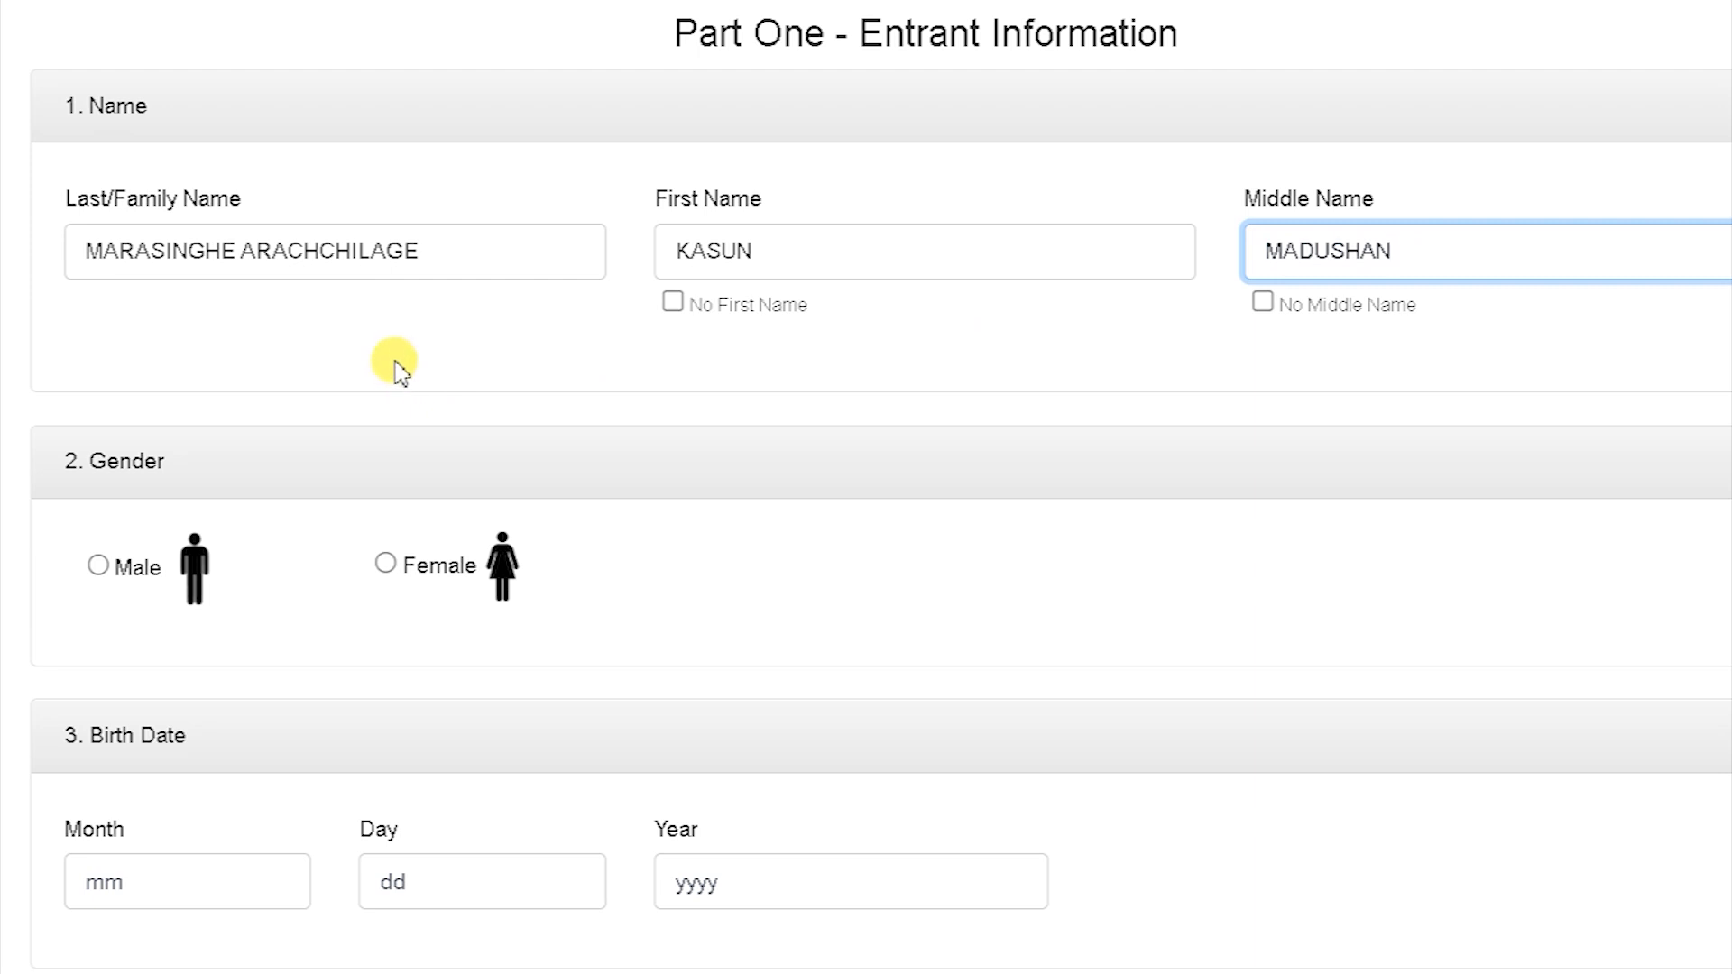
click(98, 565)
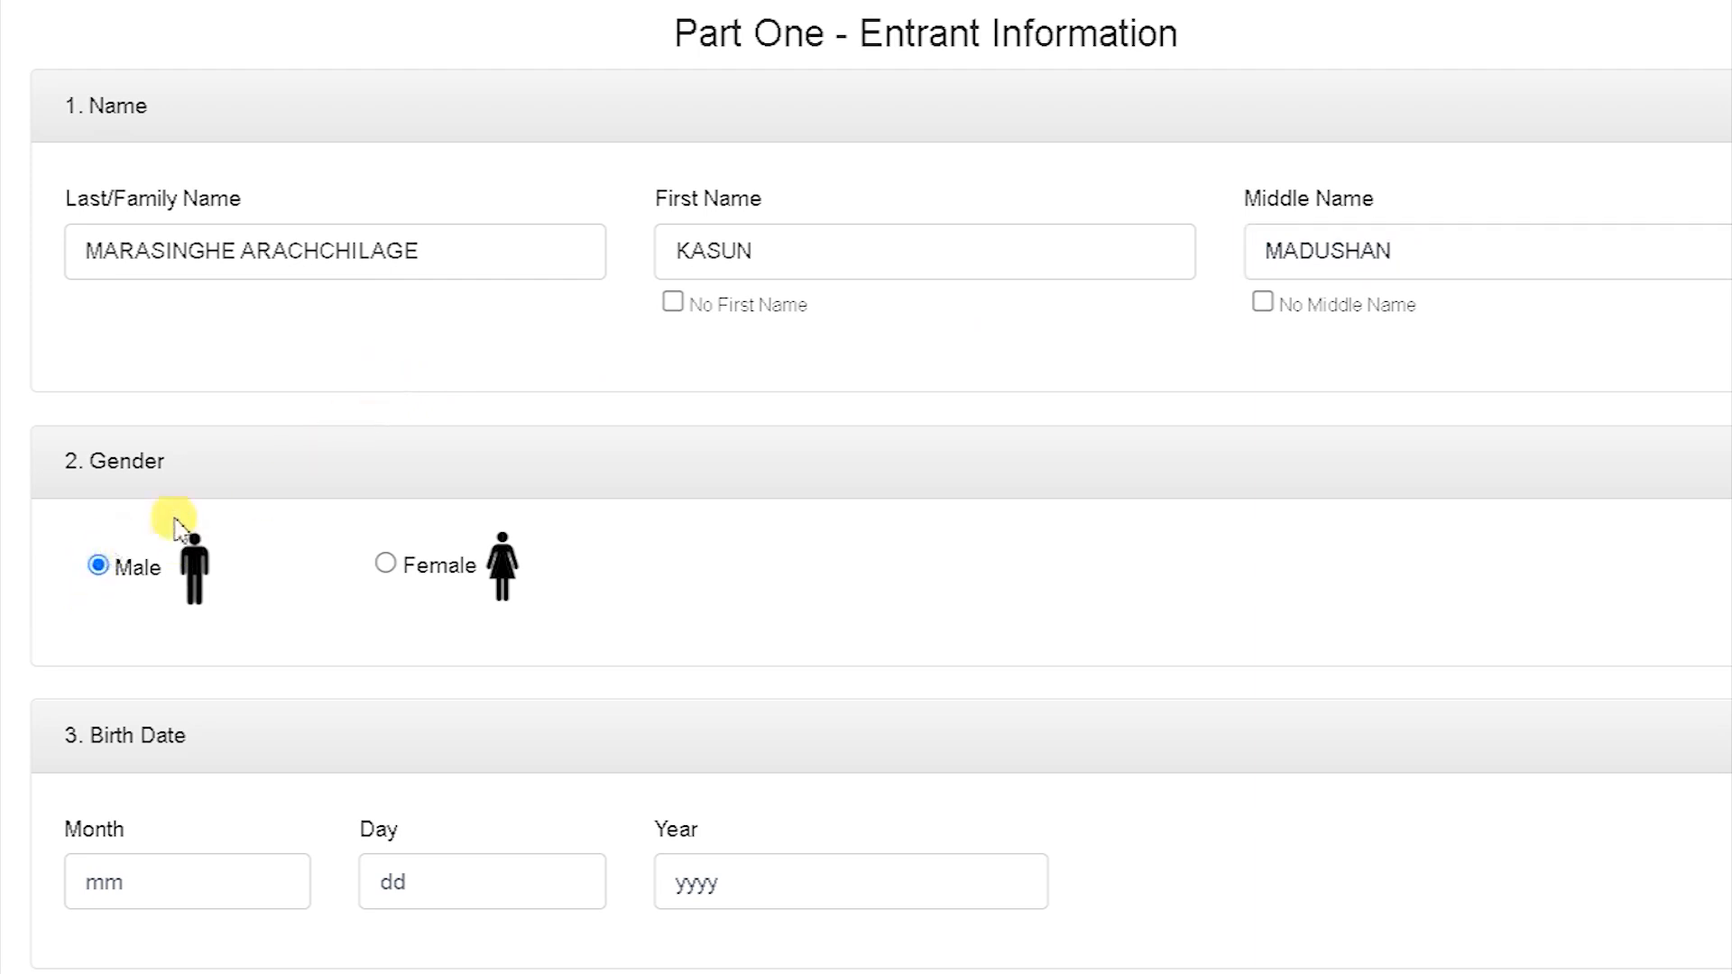
scroll(1651, 105, down, 8)
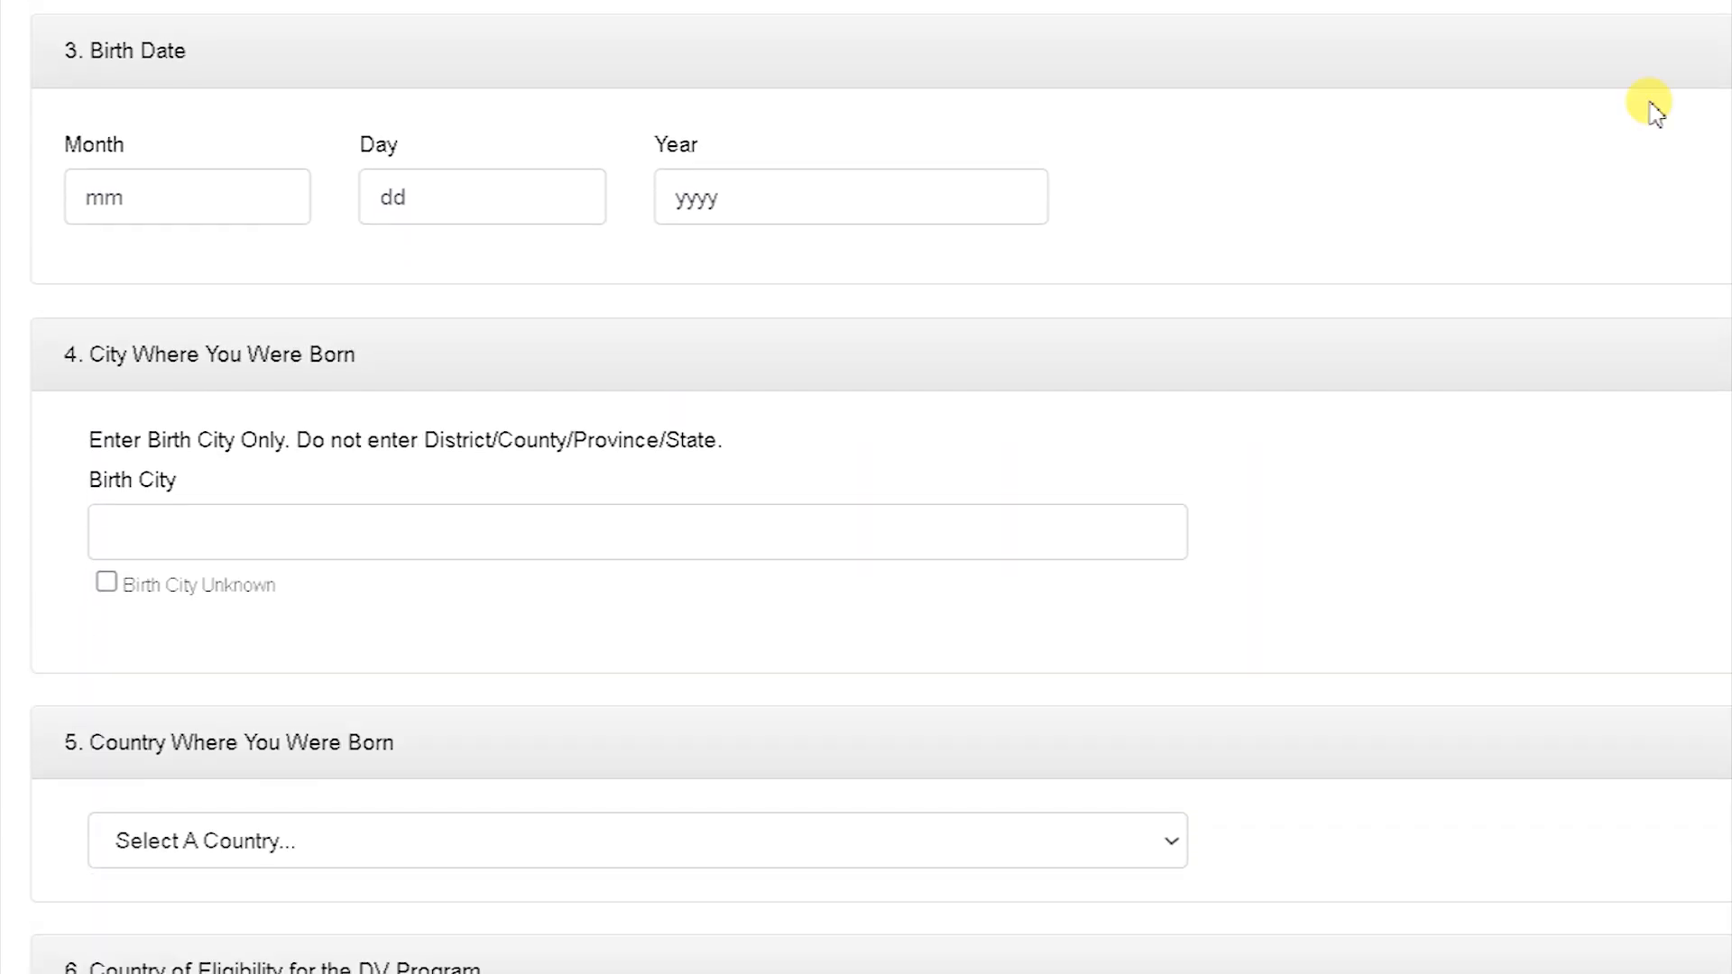
click(869, 207)
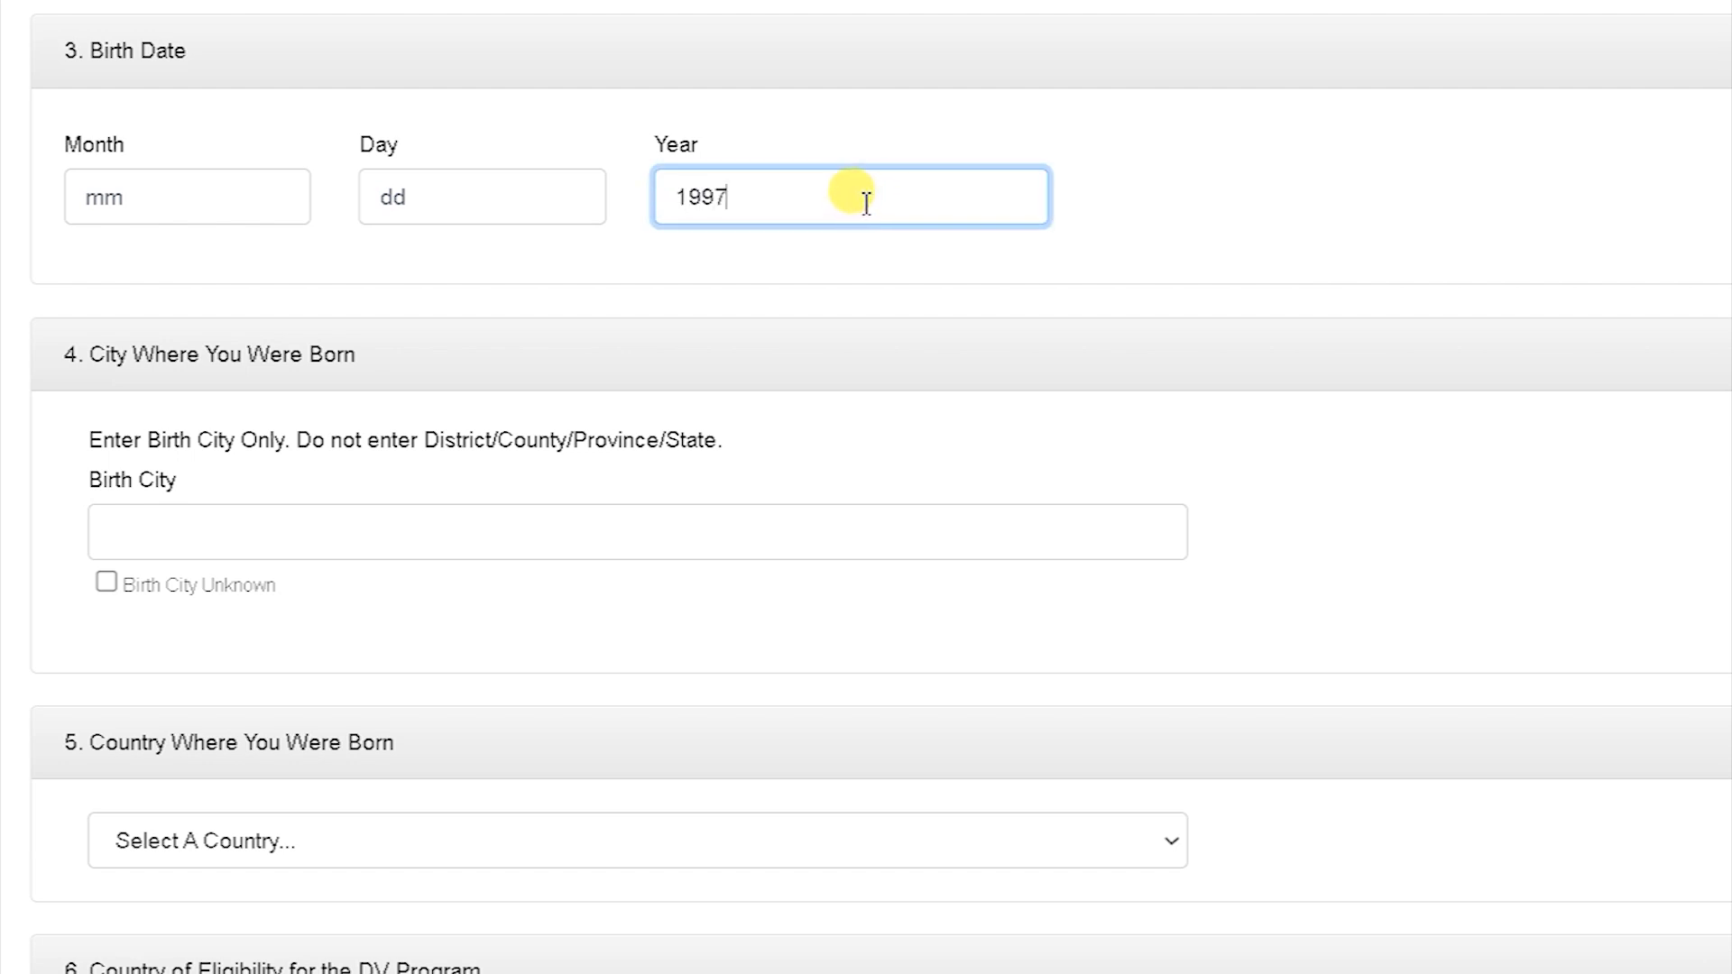
click(158, 202)
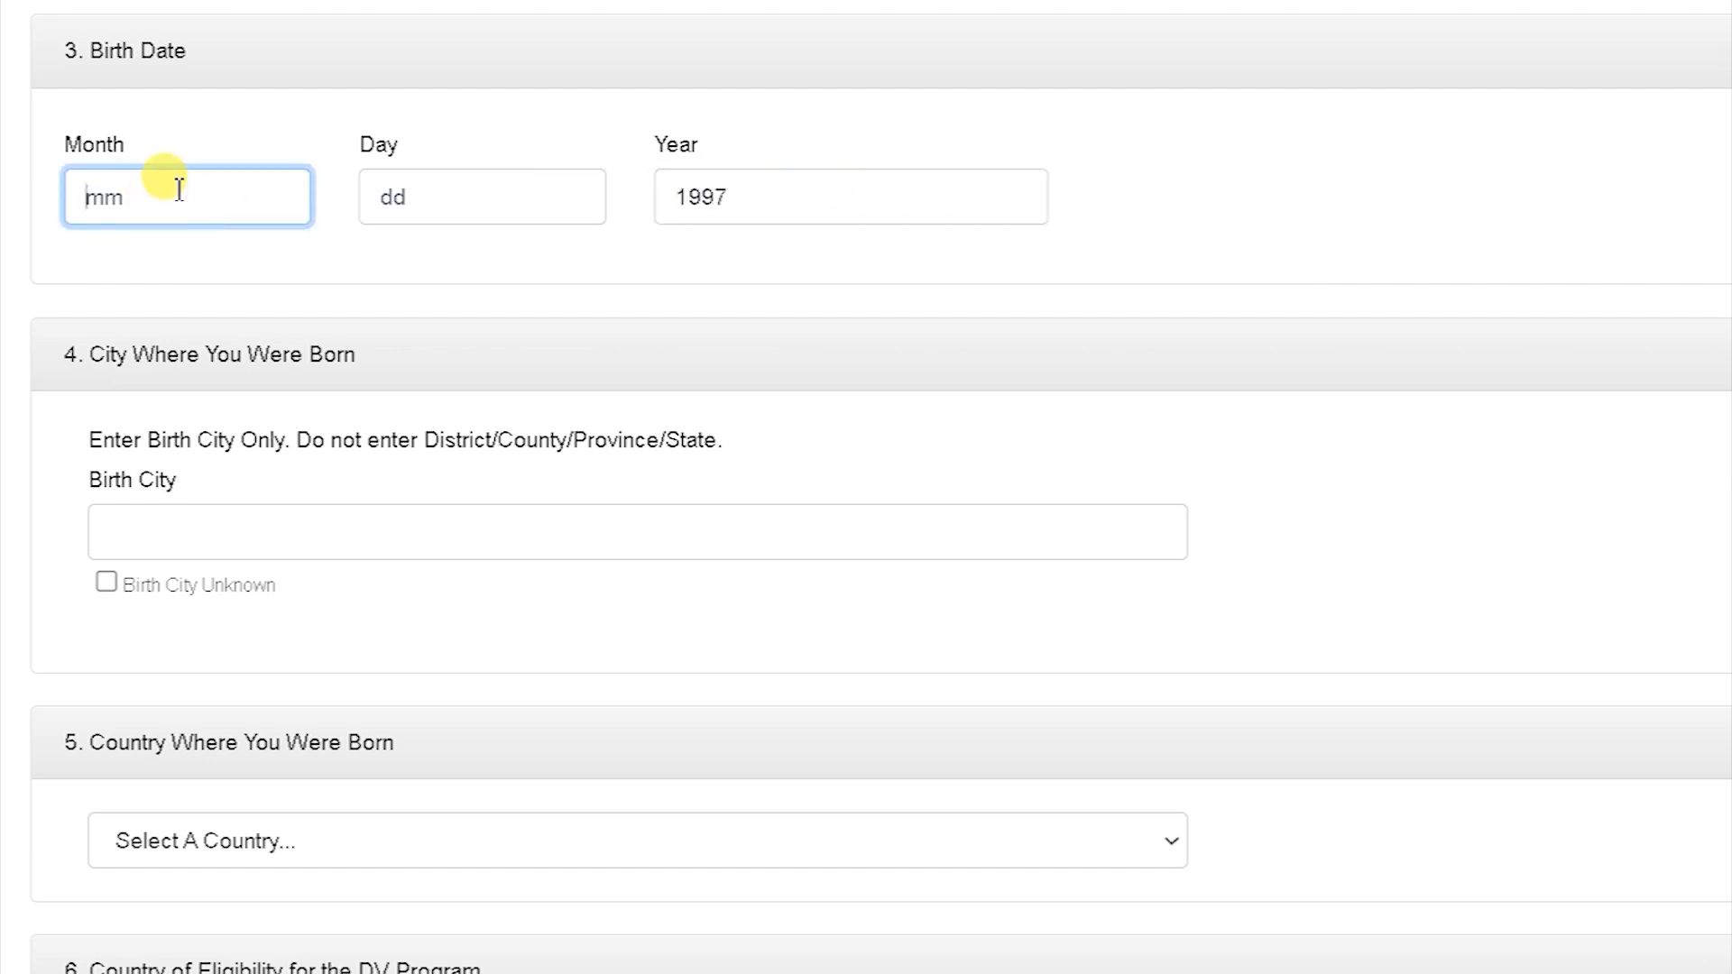
click(477, 191)
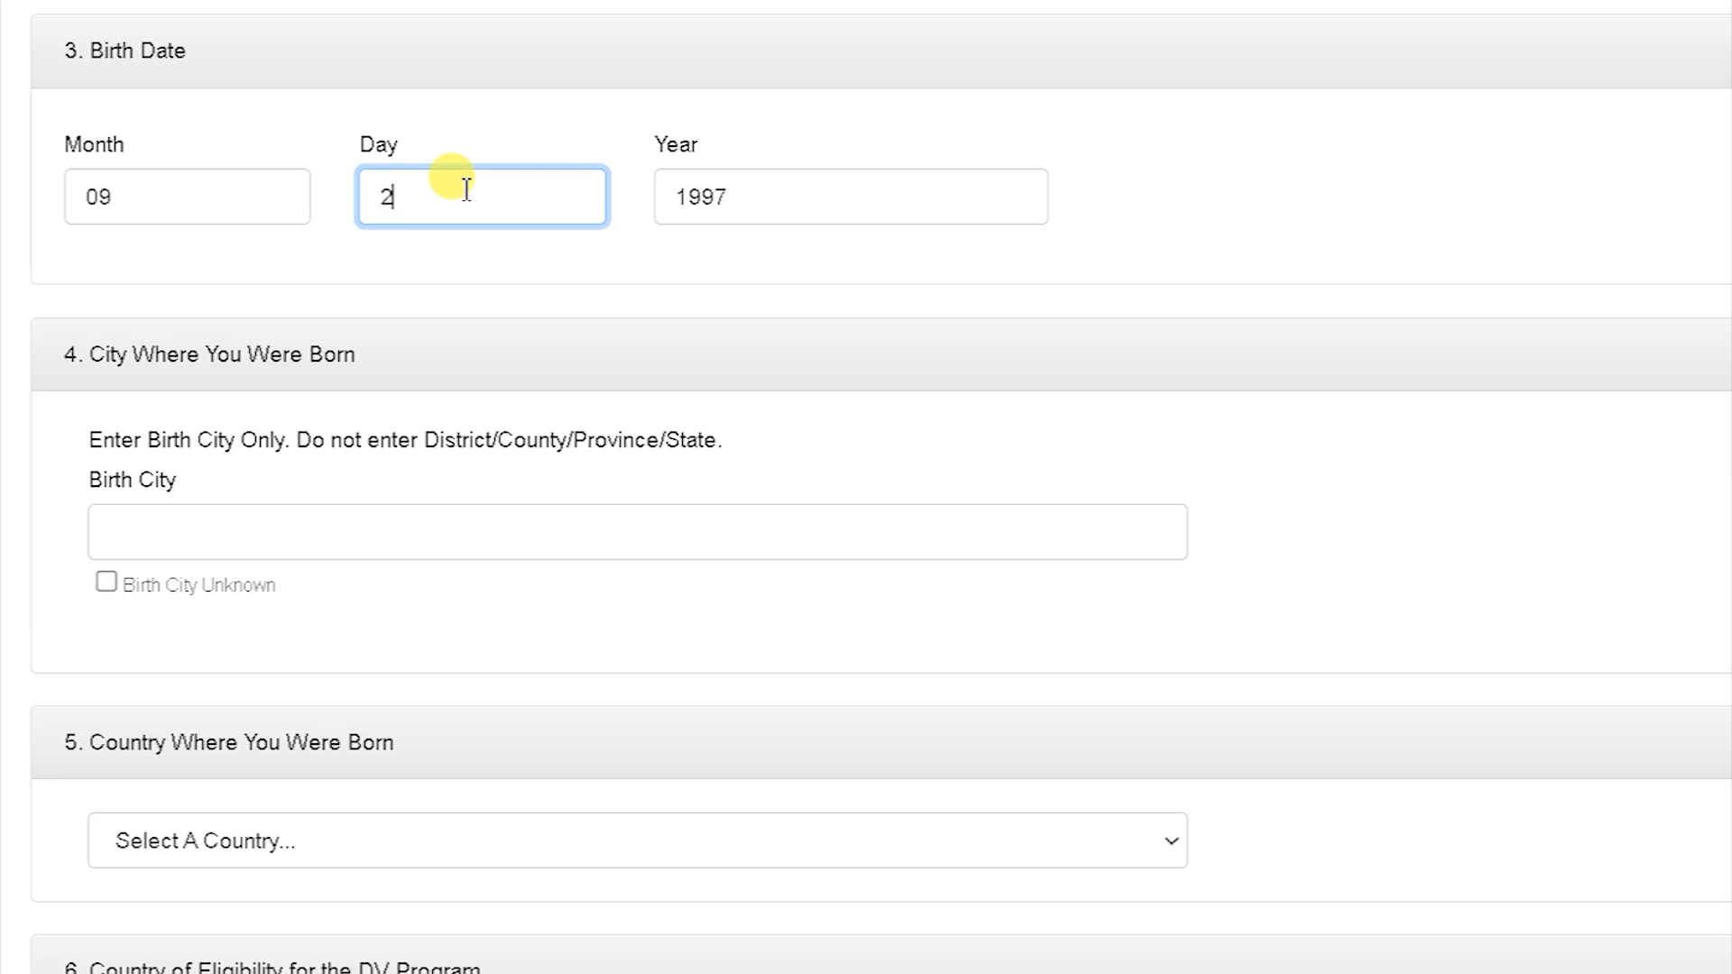
click(370, 422)
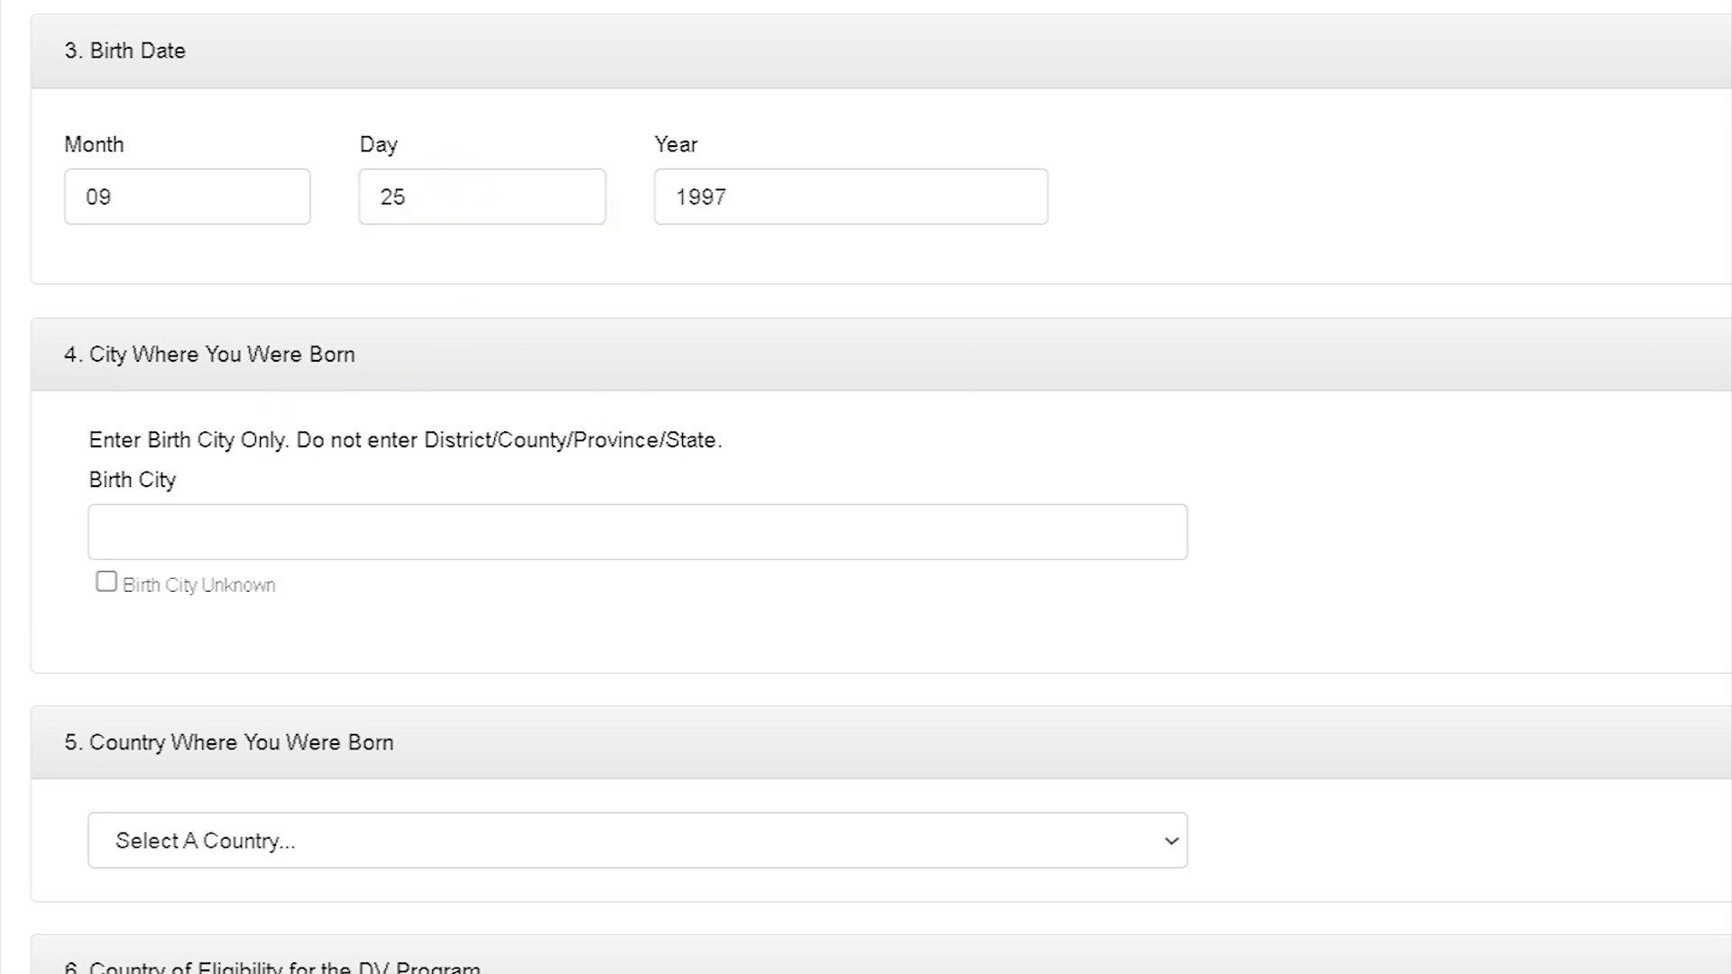
scroll(866, 488, down, 5)
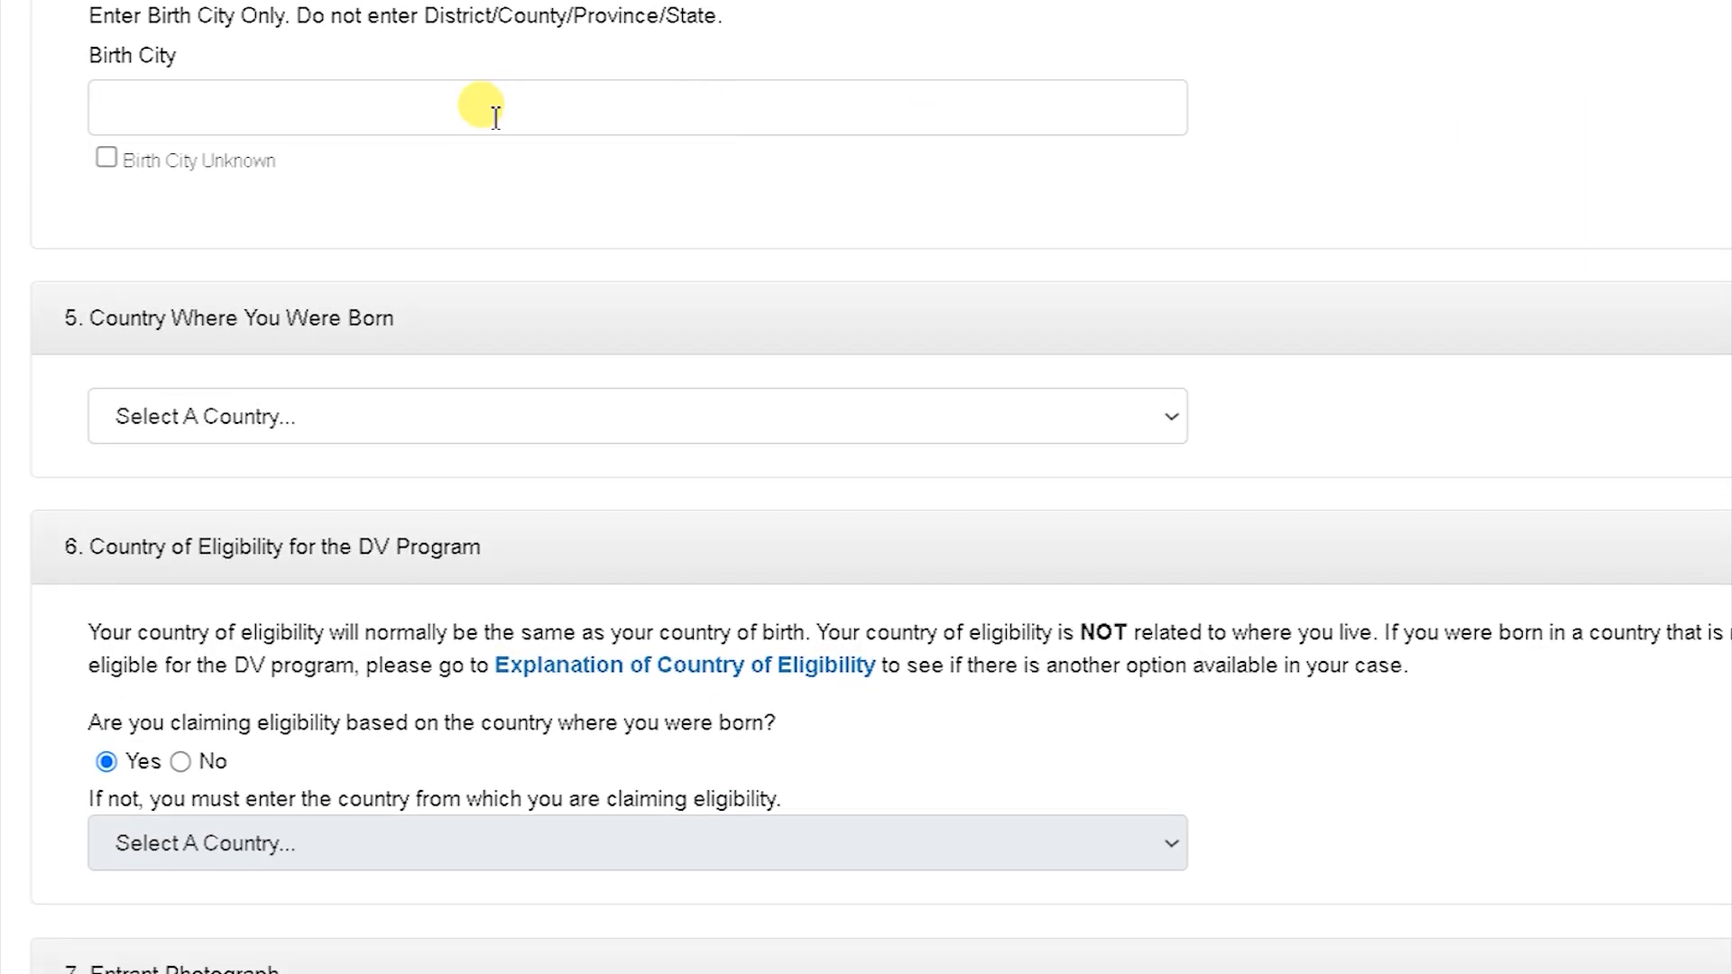
Step: Enter KANDY as the birth city and choose Sri Lanka as the country of birth
click(238, 102)
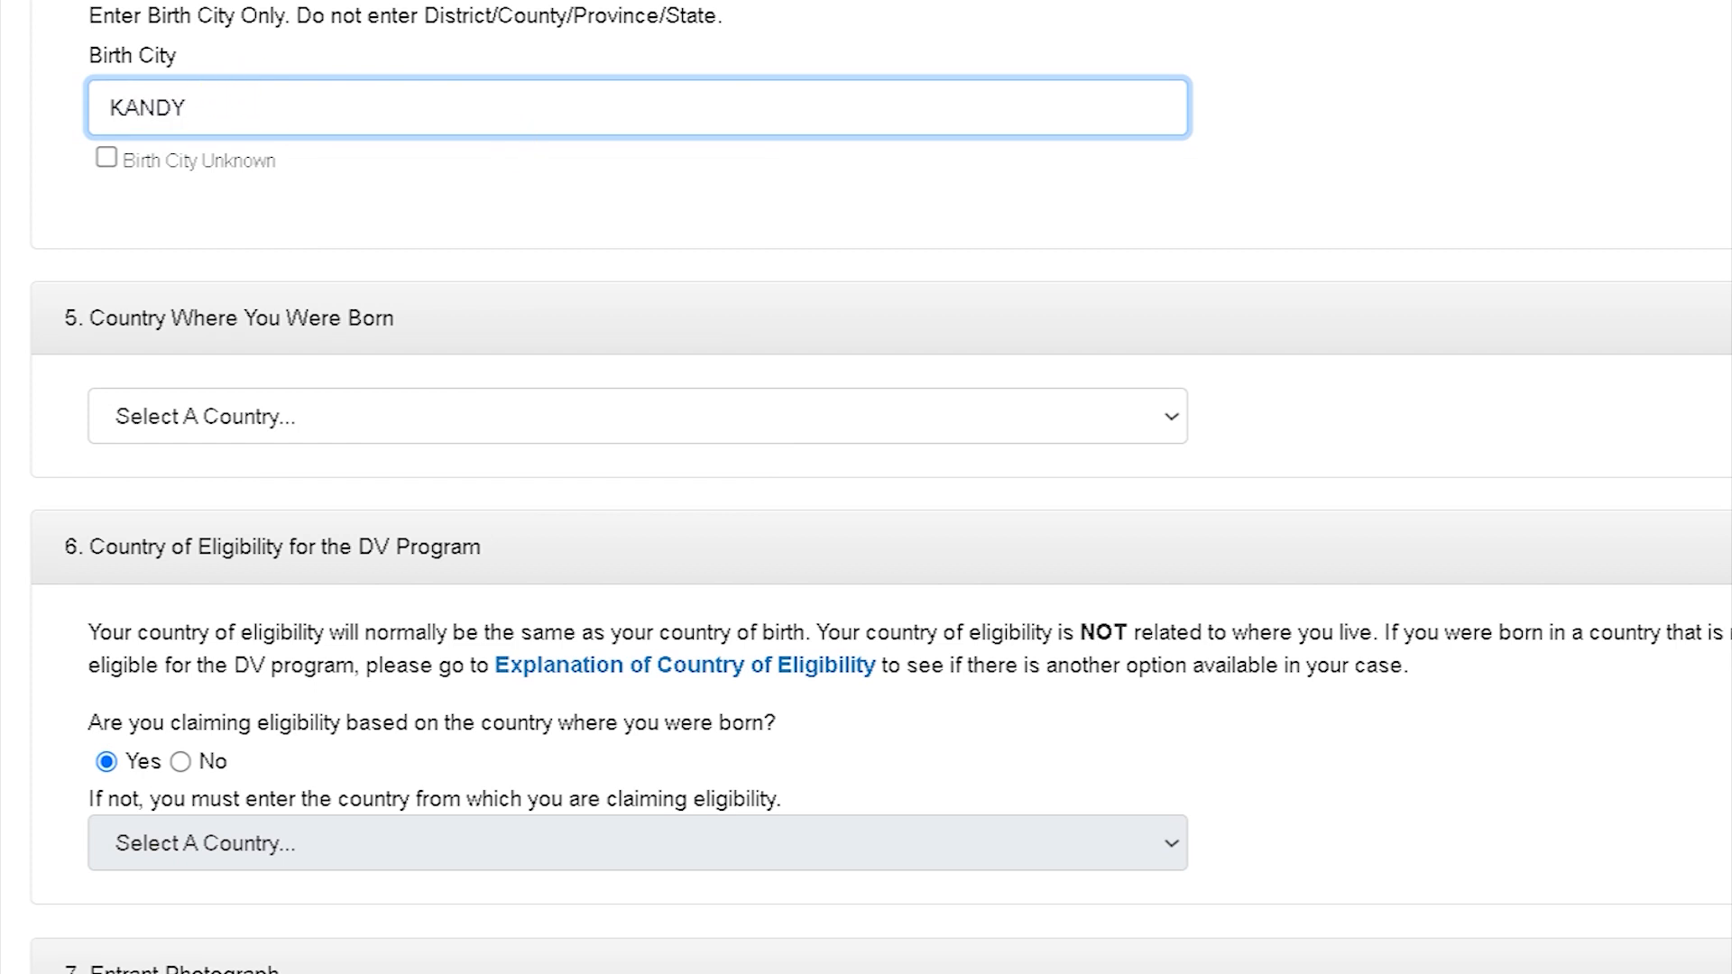
text(KANDY)
scroll(865, 487, down, 3)
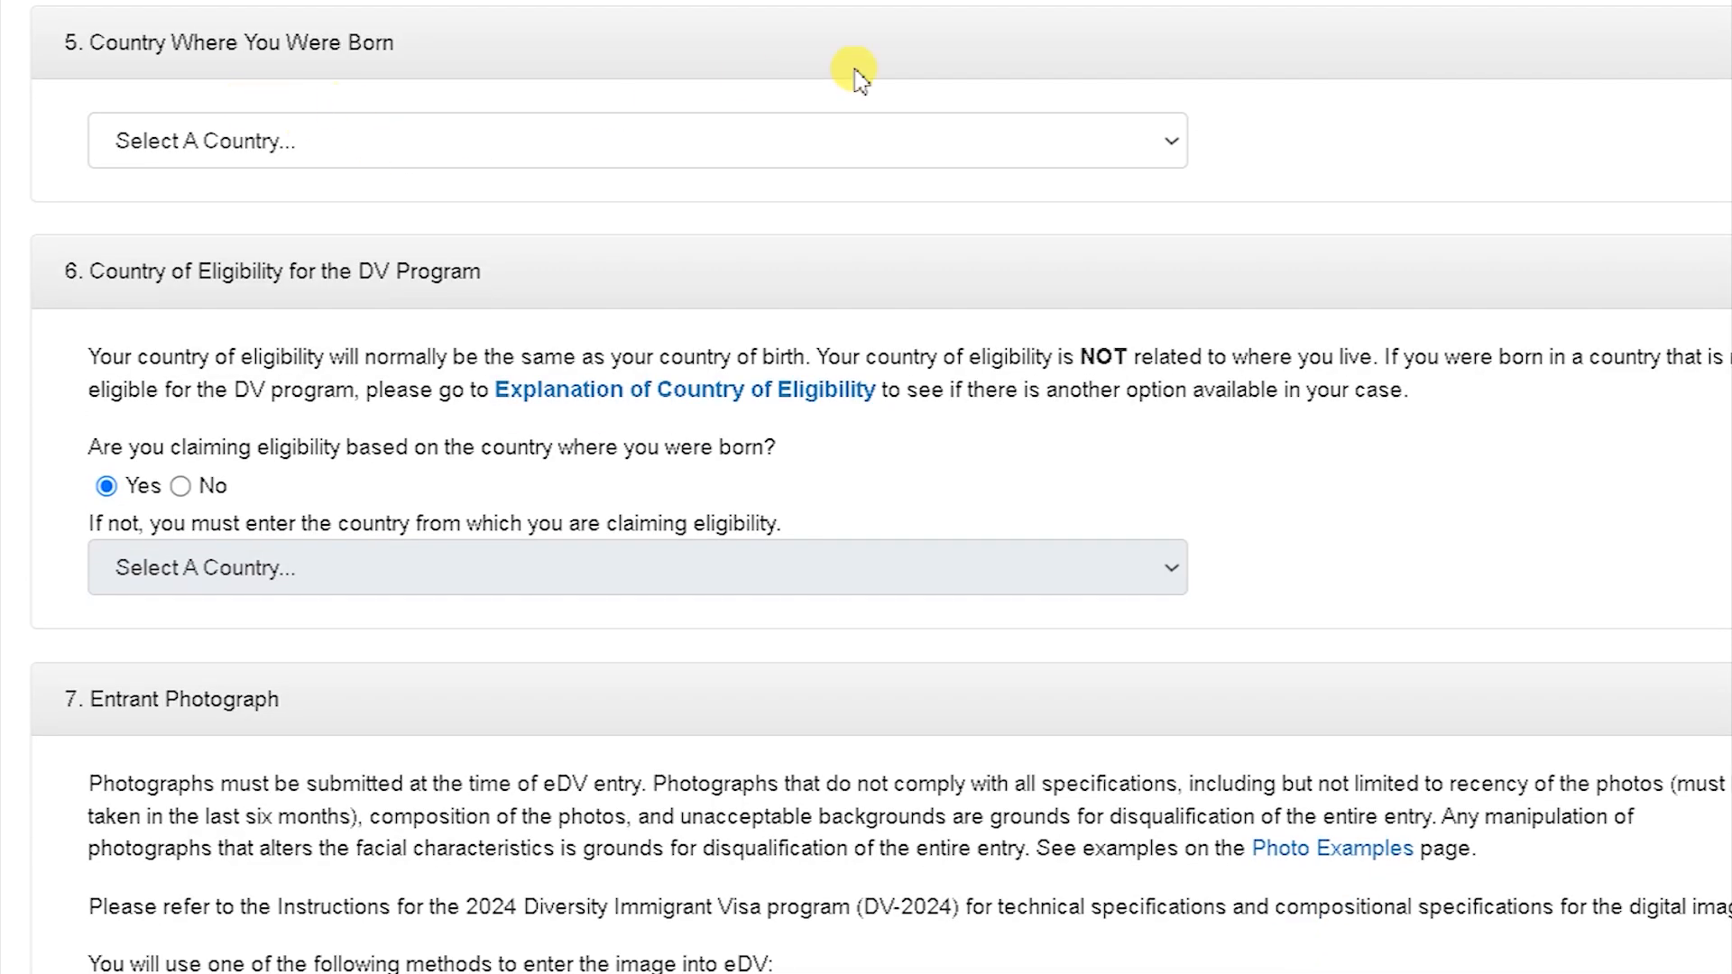
click(1047, 136)
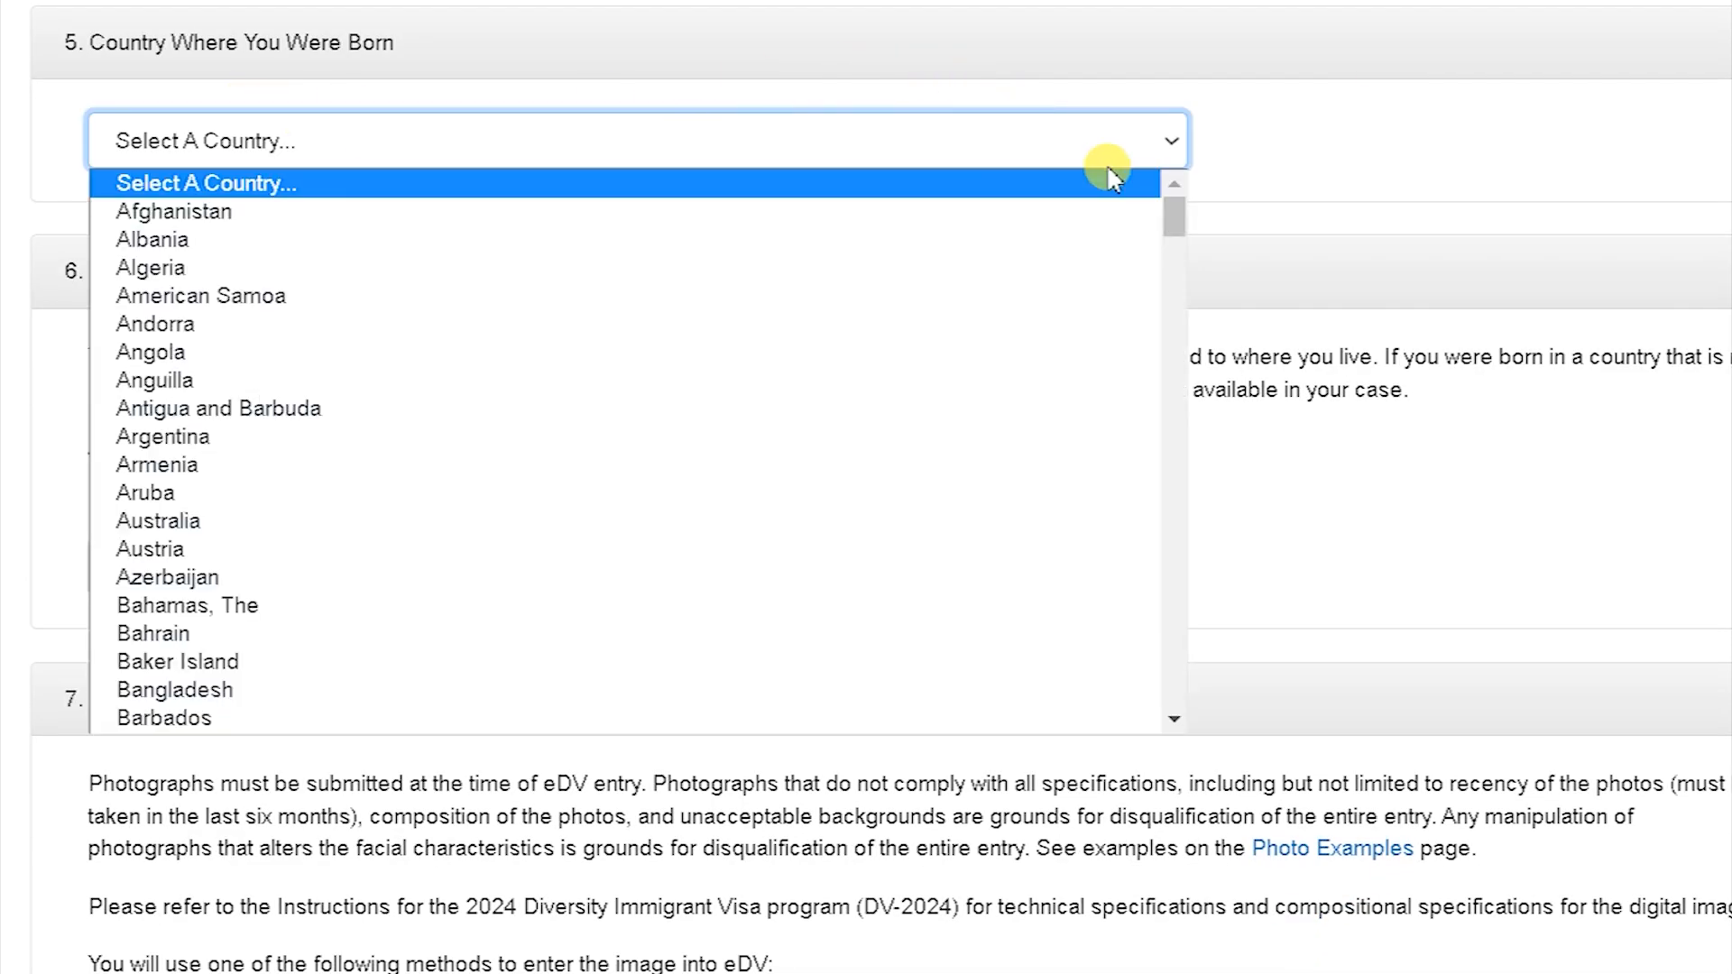
drag(1188, 220, 1206, 607)
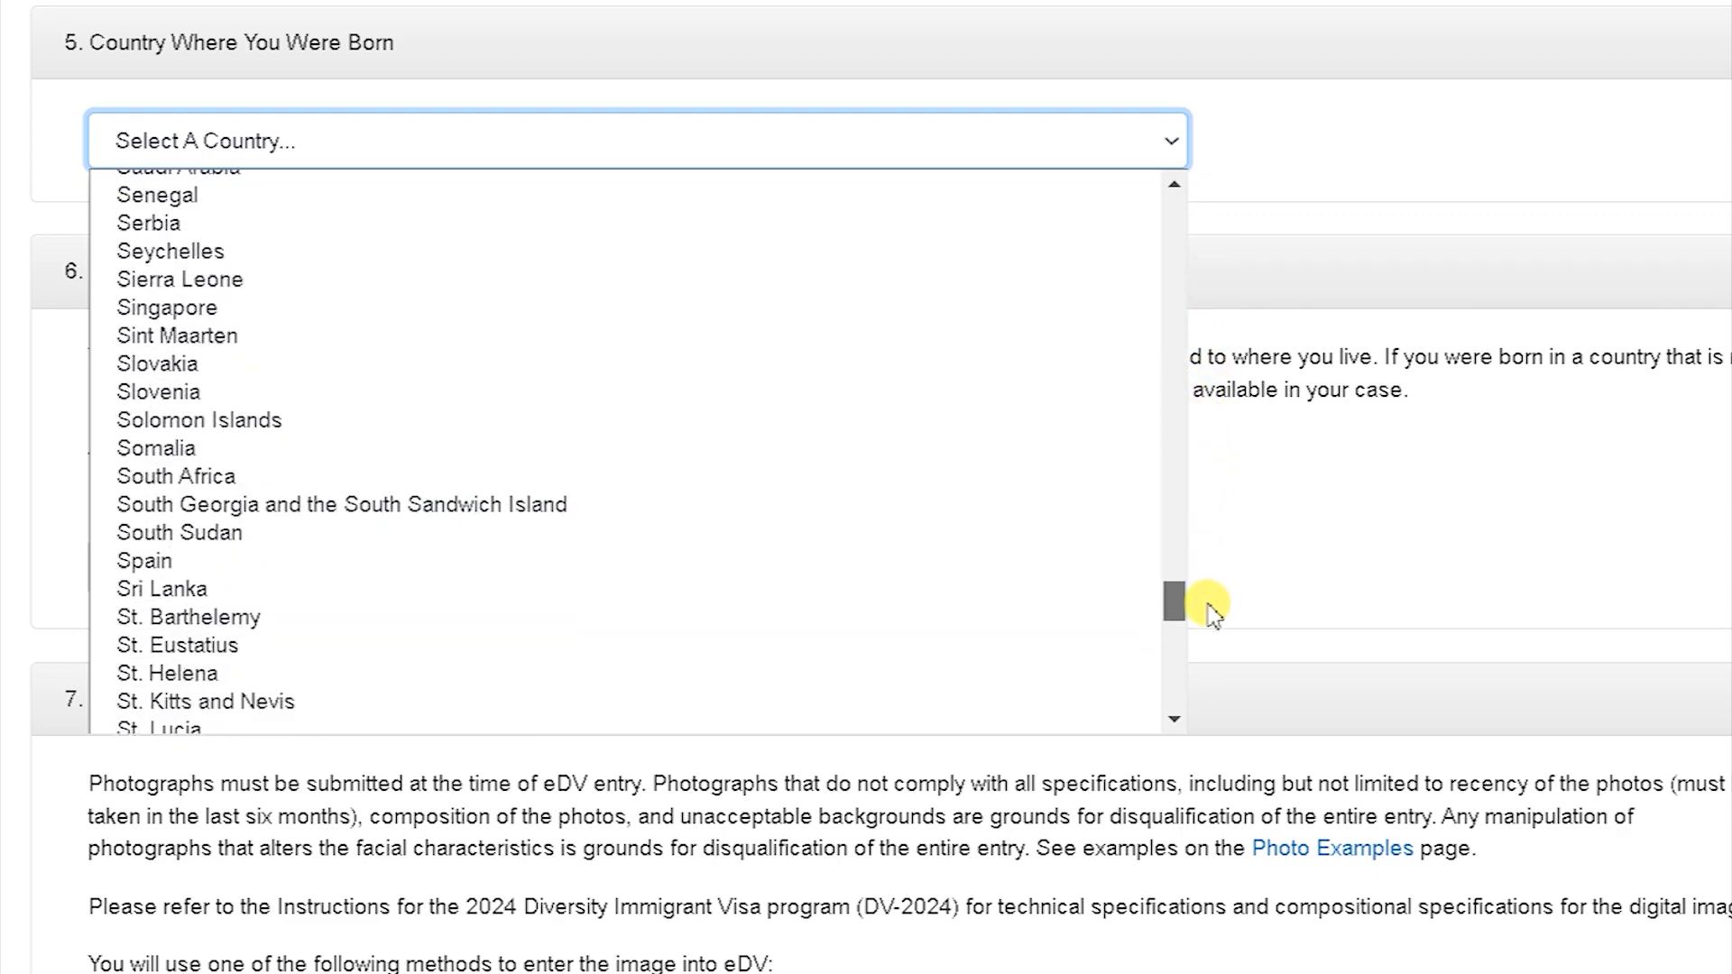
click(172, 589)
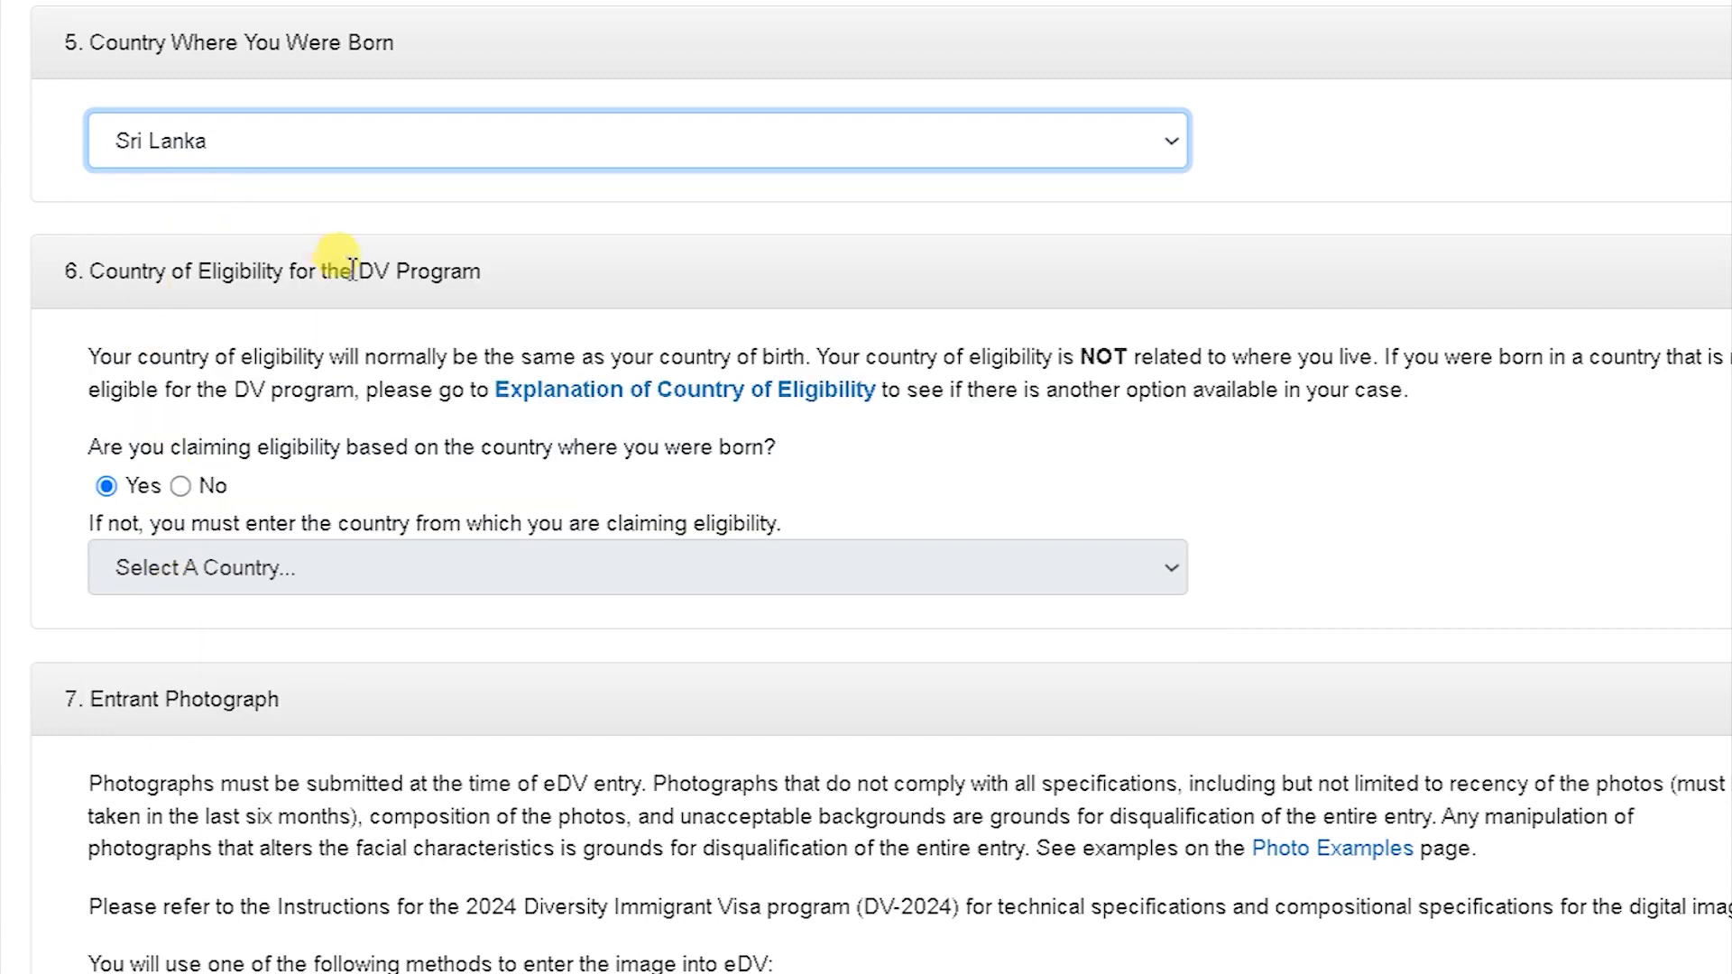
click(110, 366)
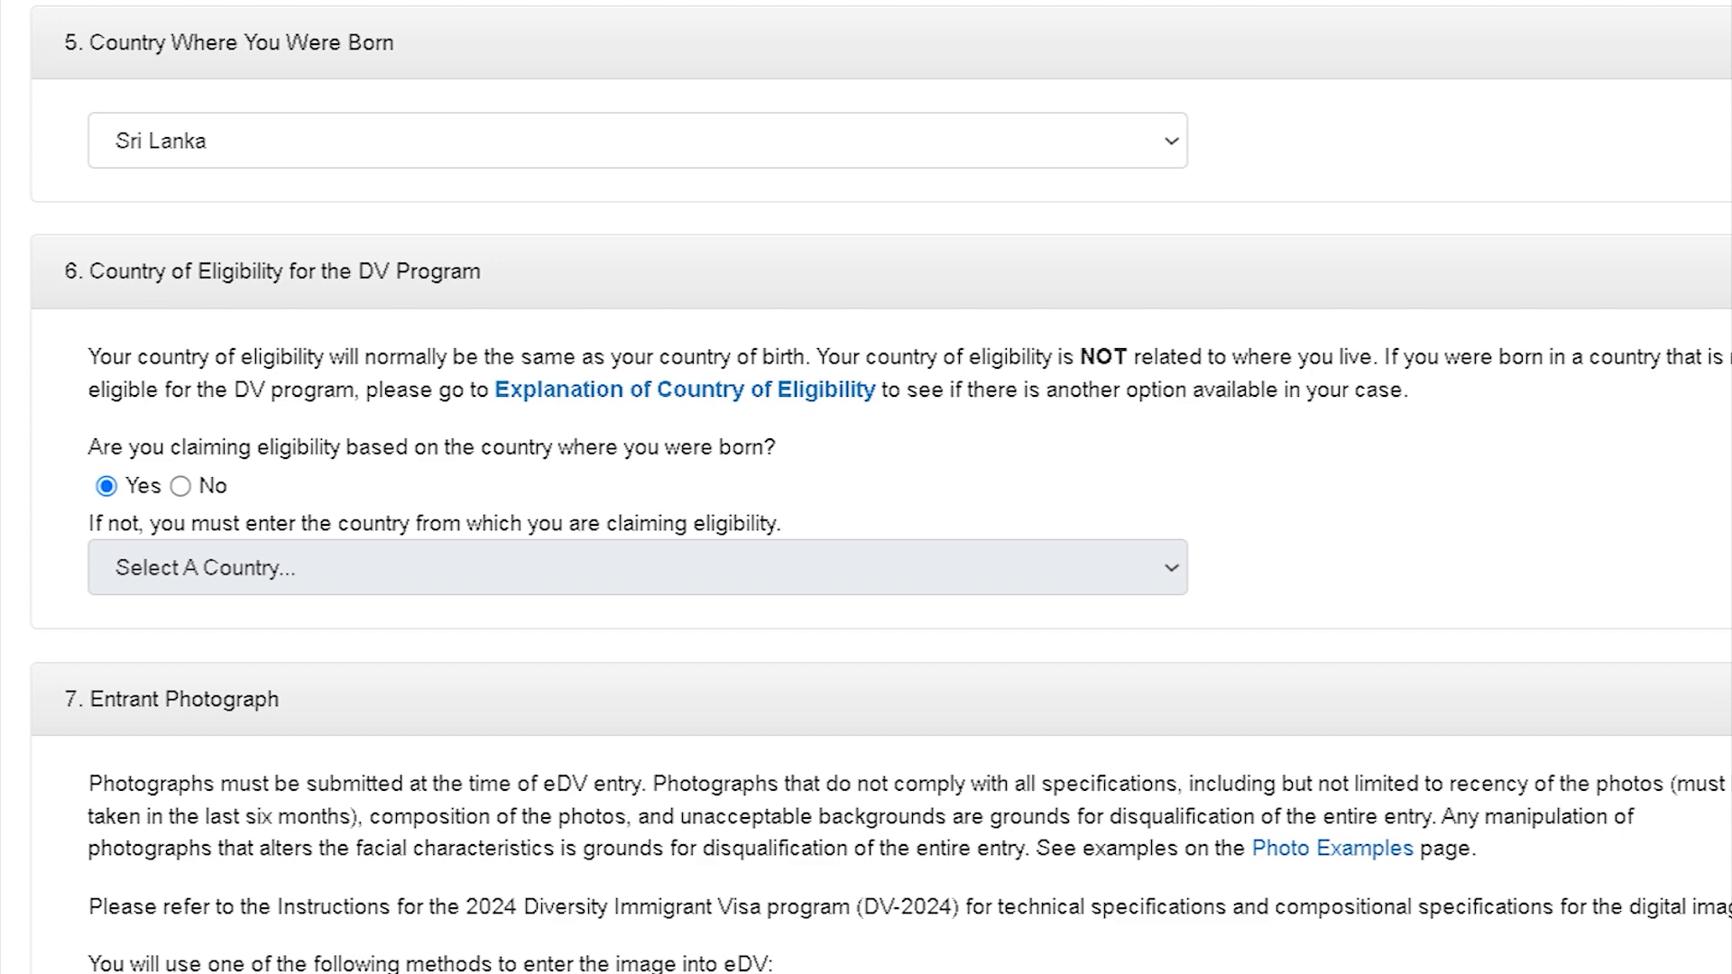
Step: Upload the entrant's photo file from its folder through Choose New Photo in section 7
scroll(881, 488, down, 2)
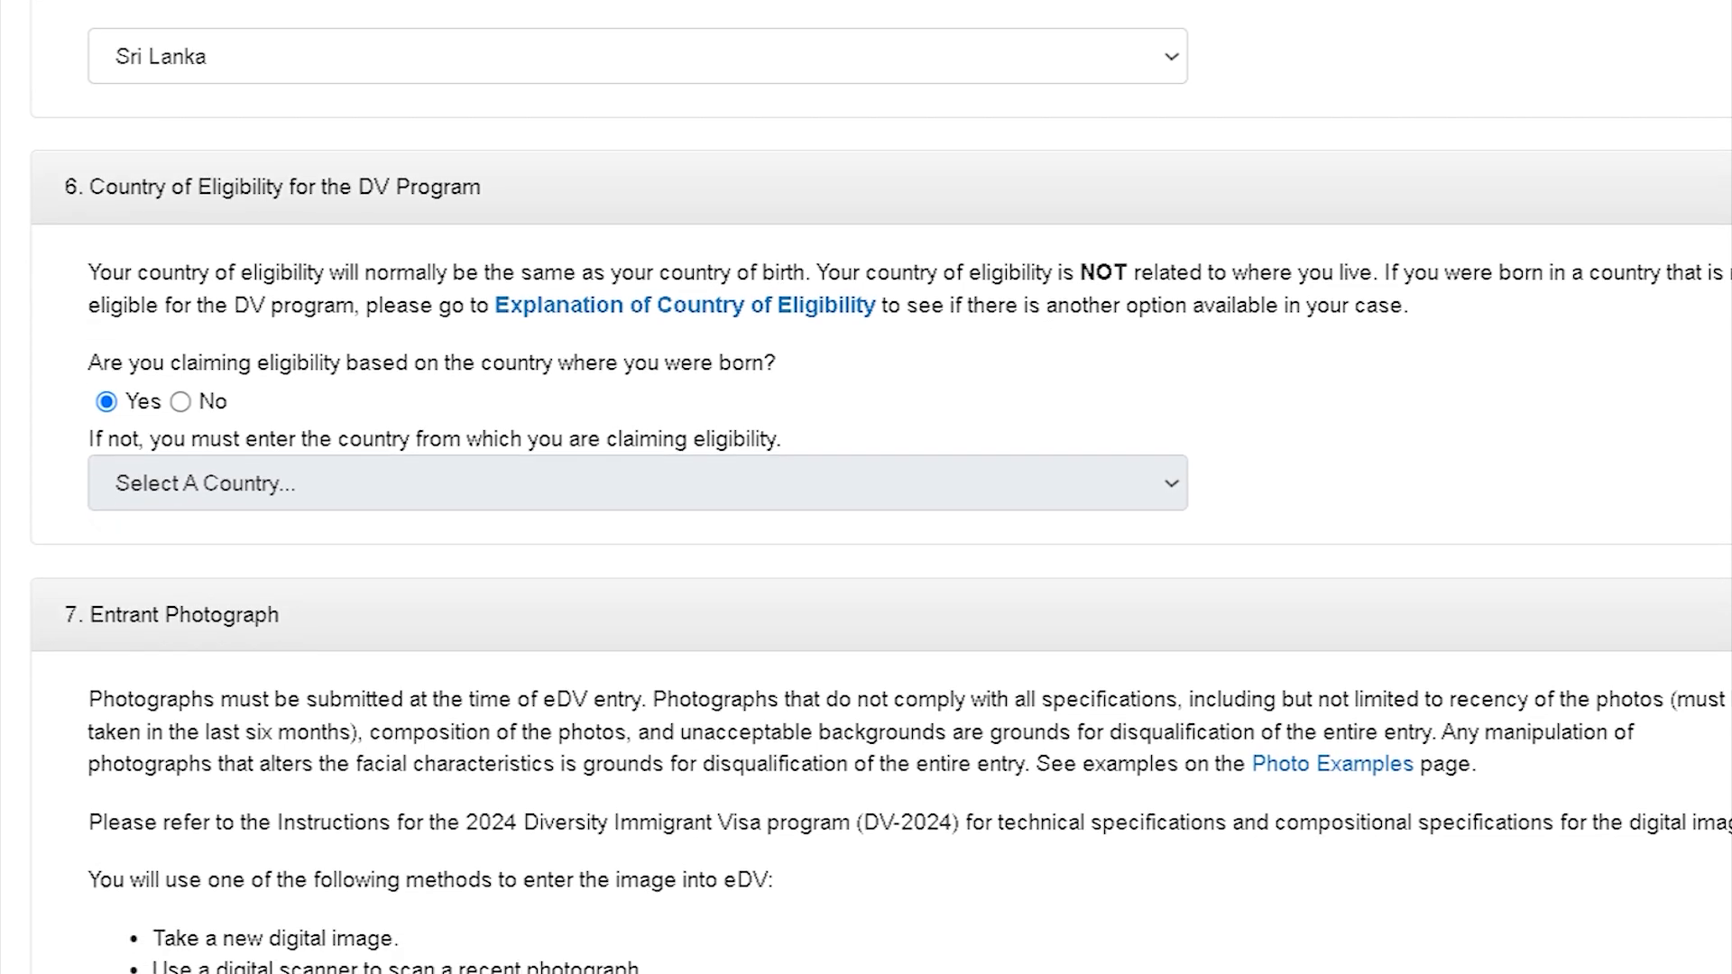
scroll(880, 488, down, 3)
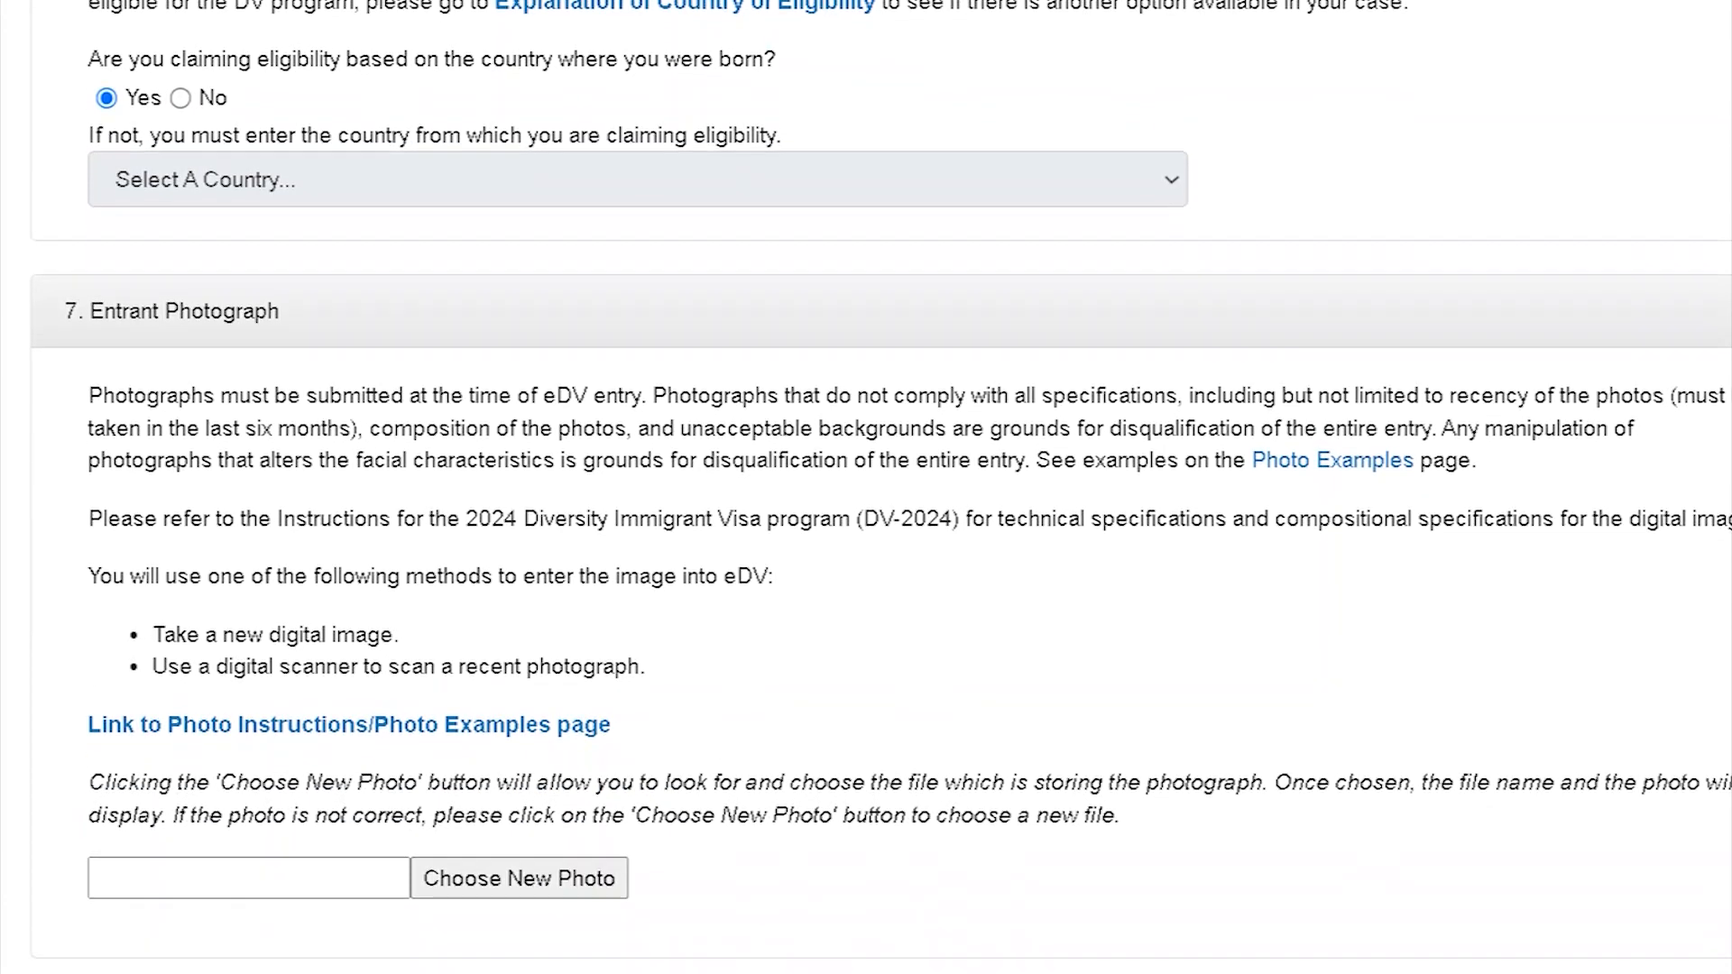
scroll(880, 488, down, 3)
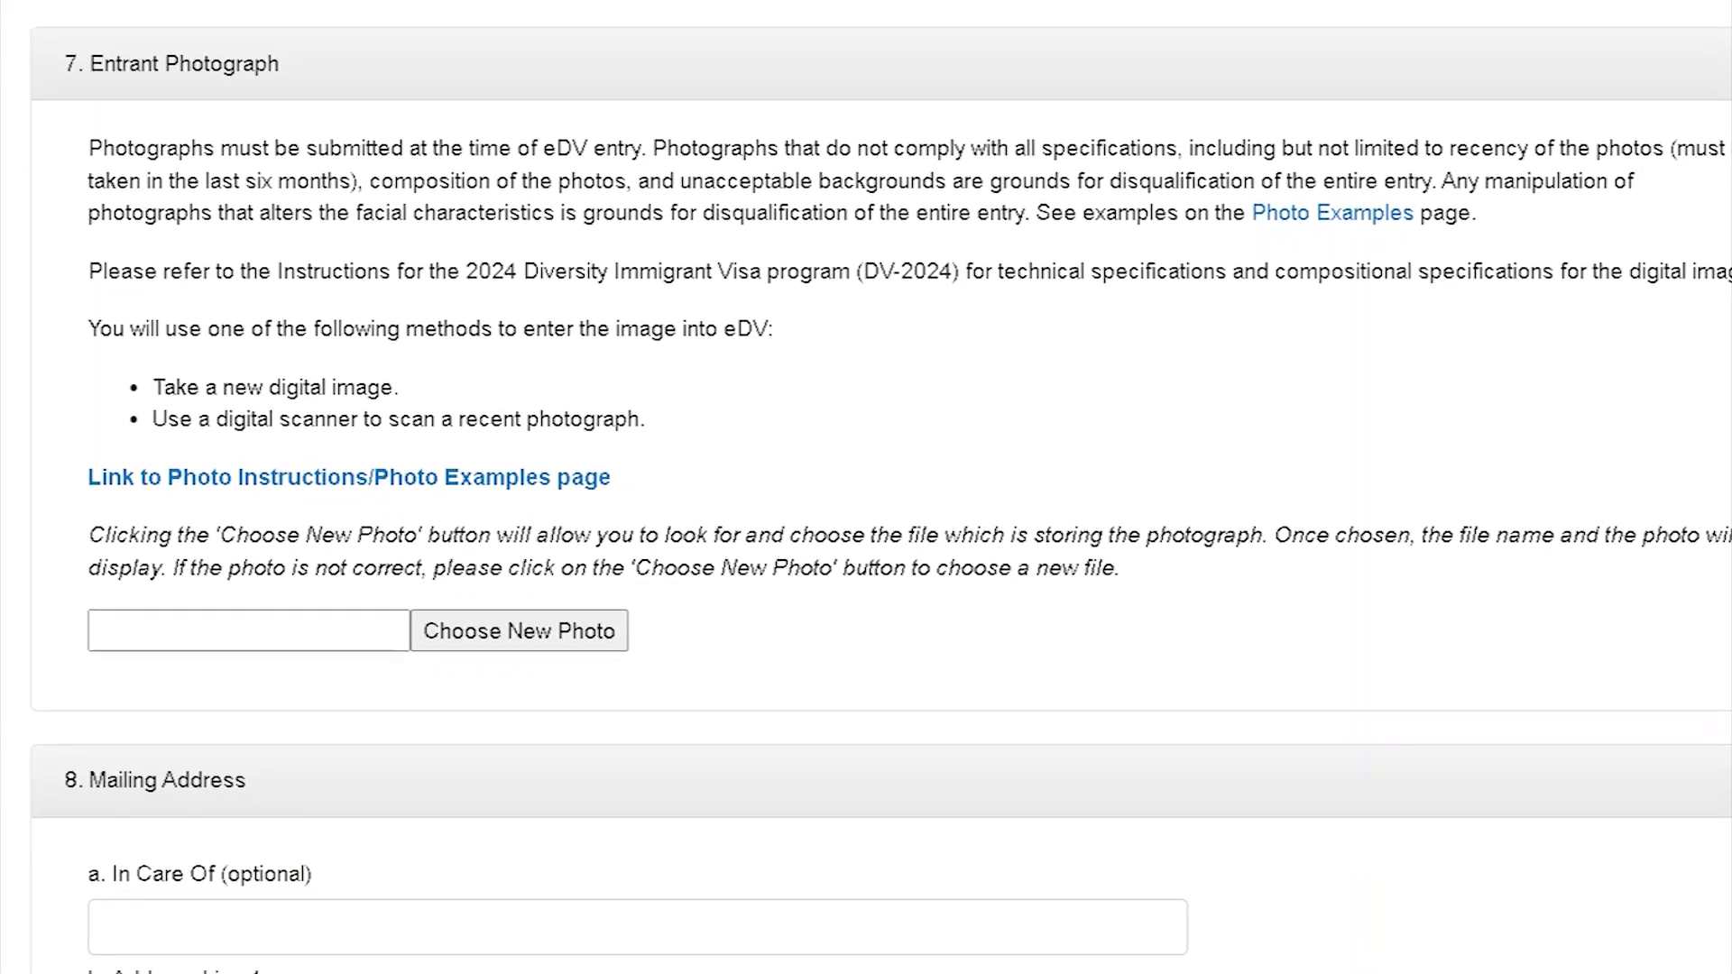
scroll(880, 487, down, 1)
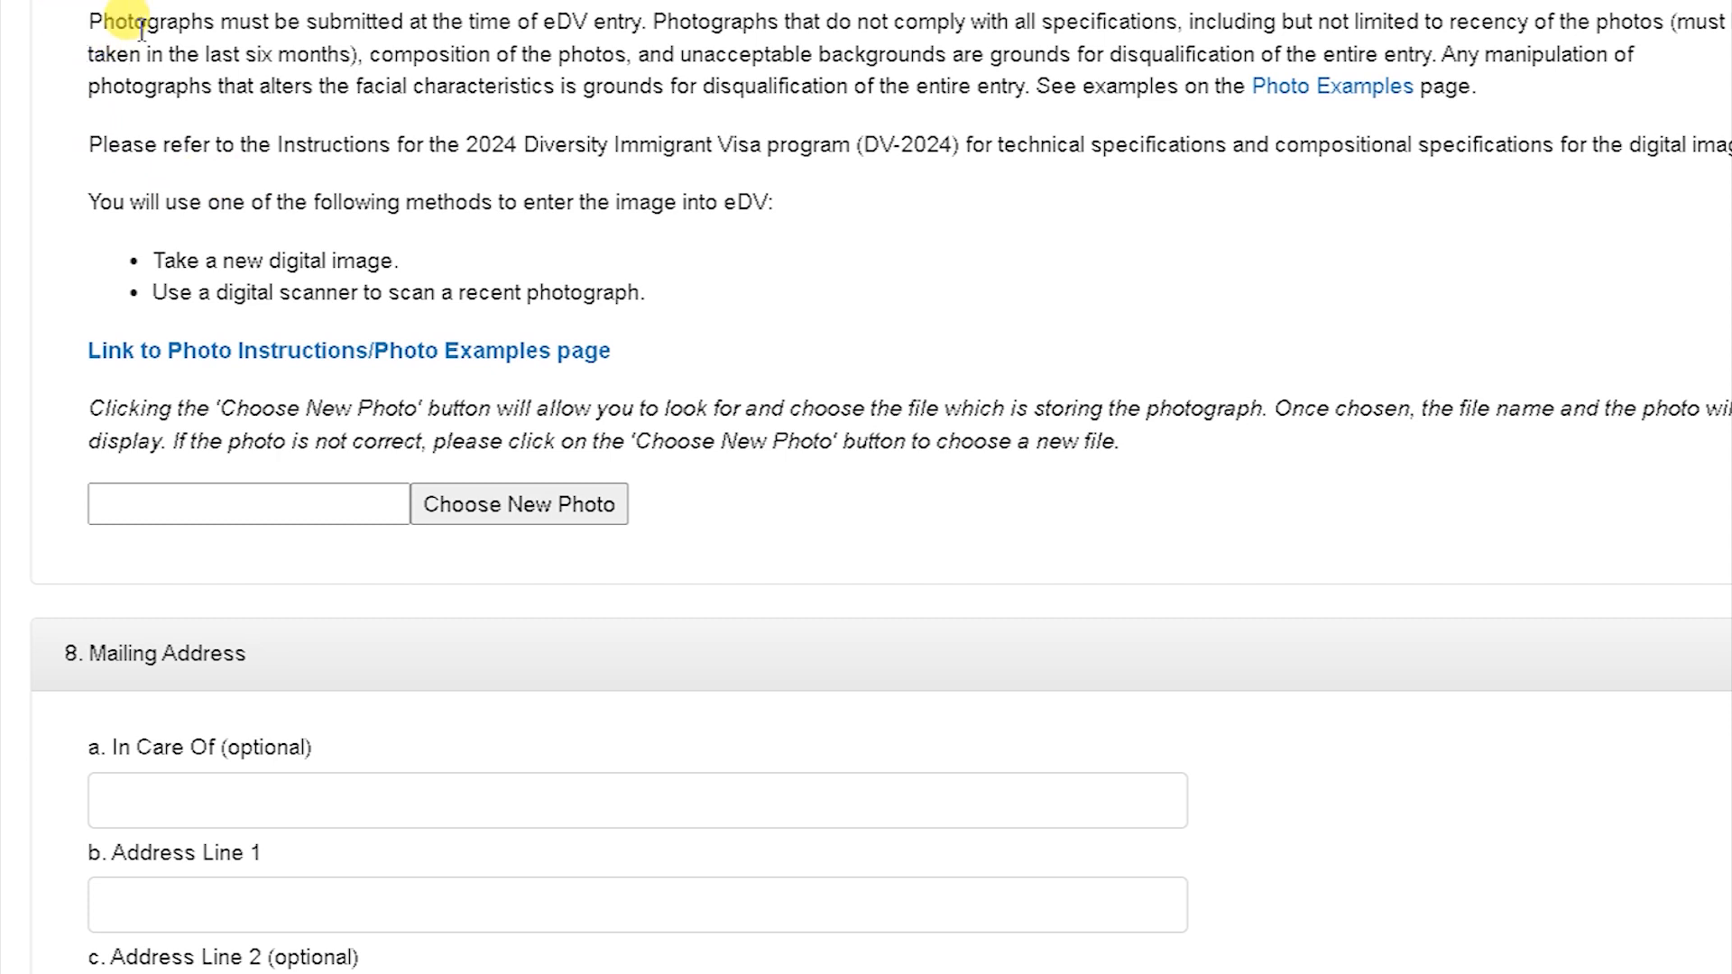
scroll(525, 390, down, 2)
click(532, 394)
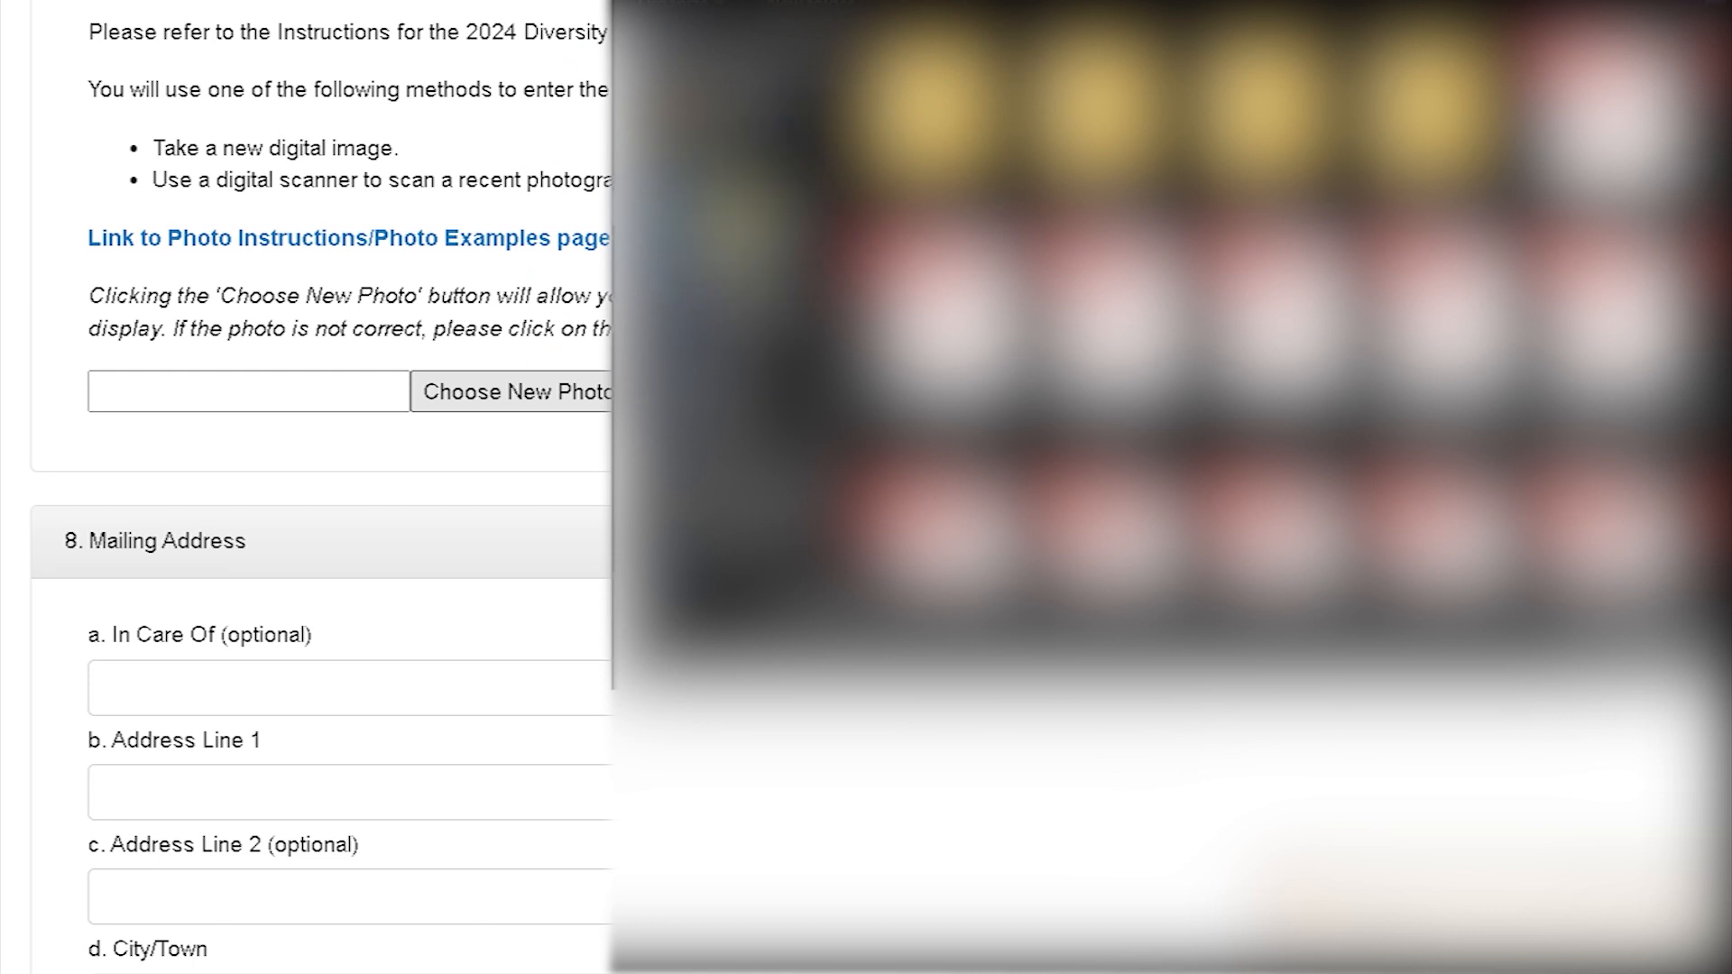
click(747, 242)
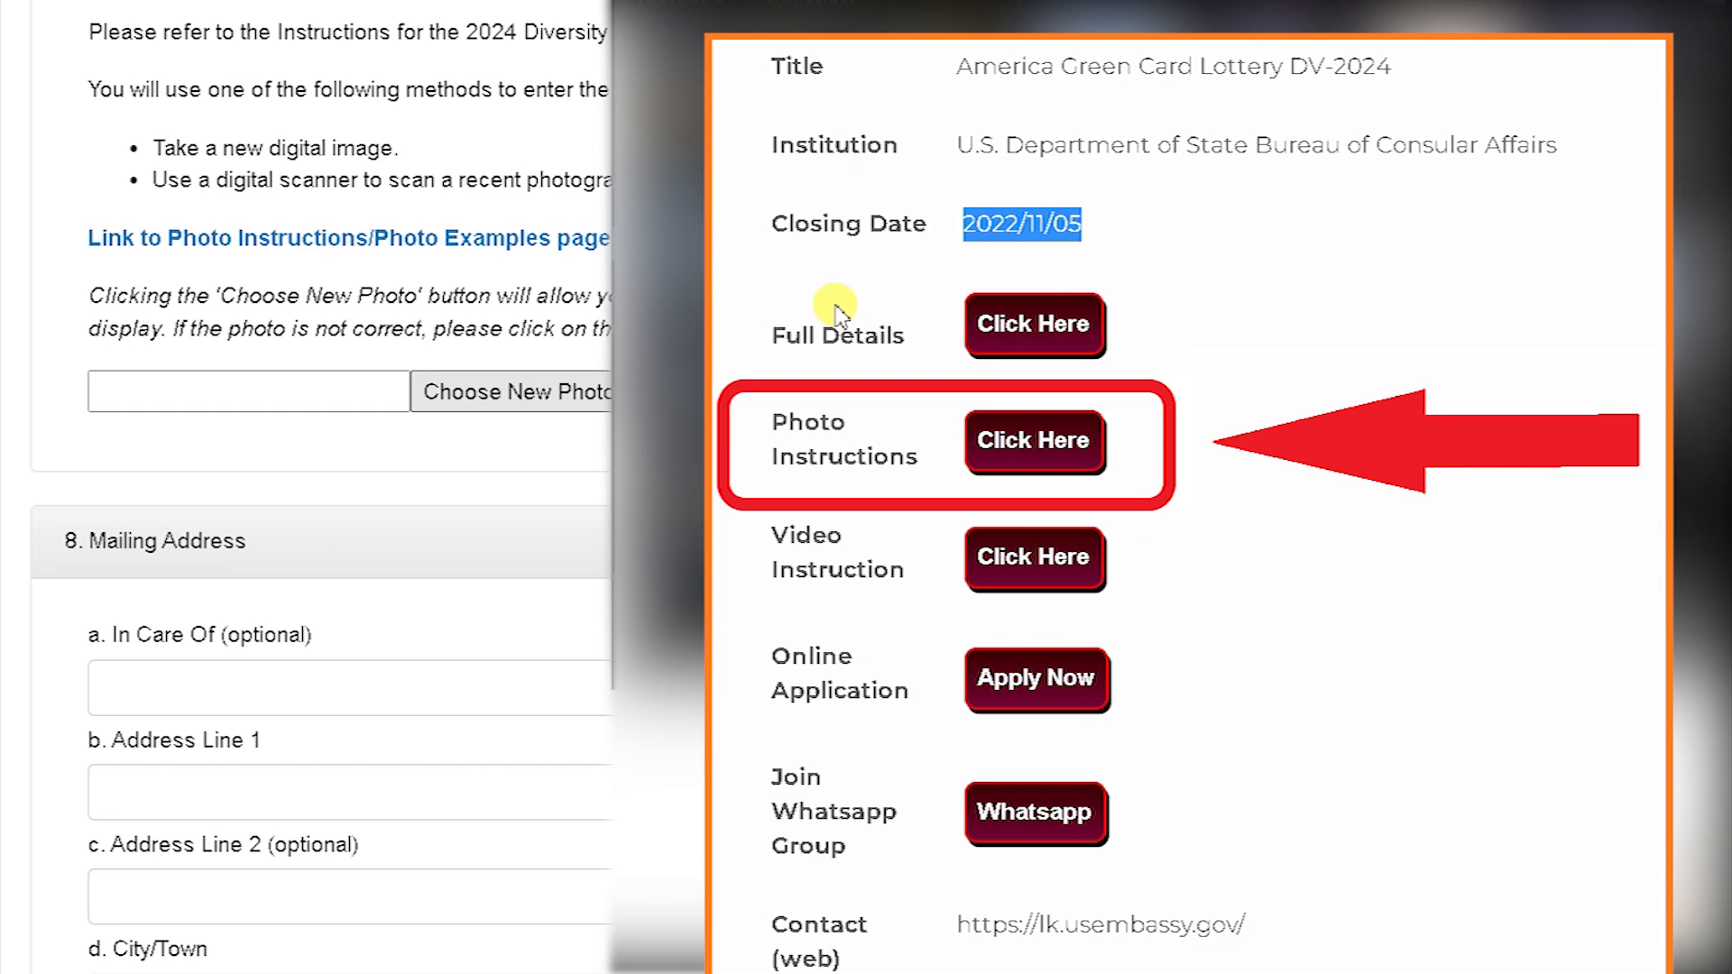
key(Return)
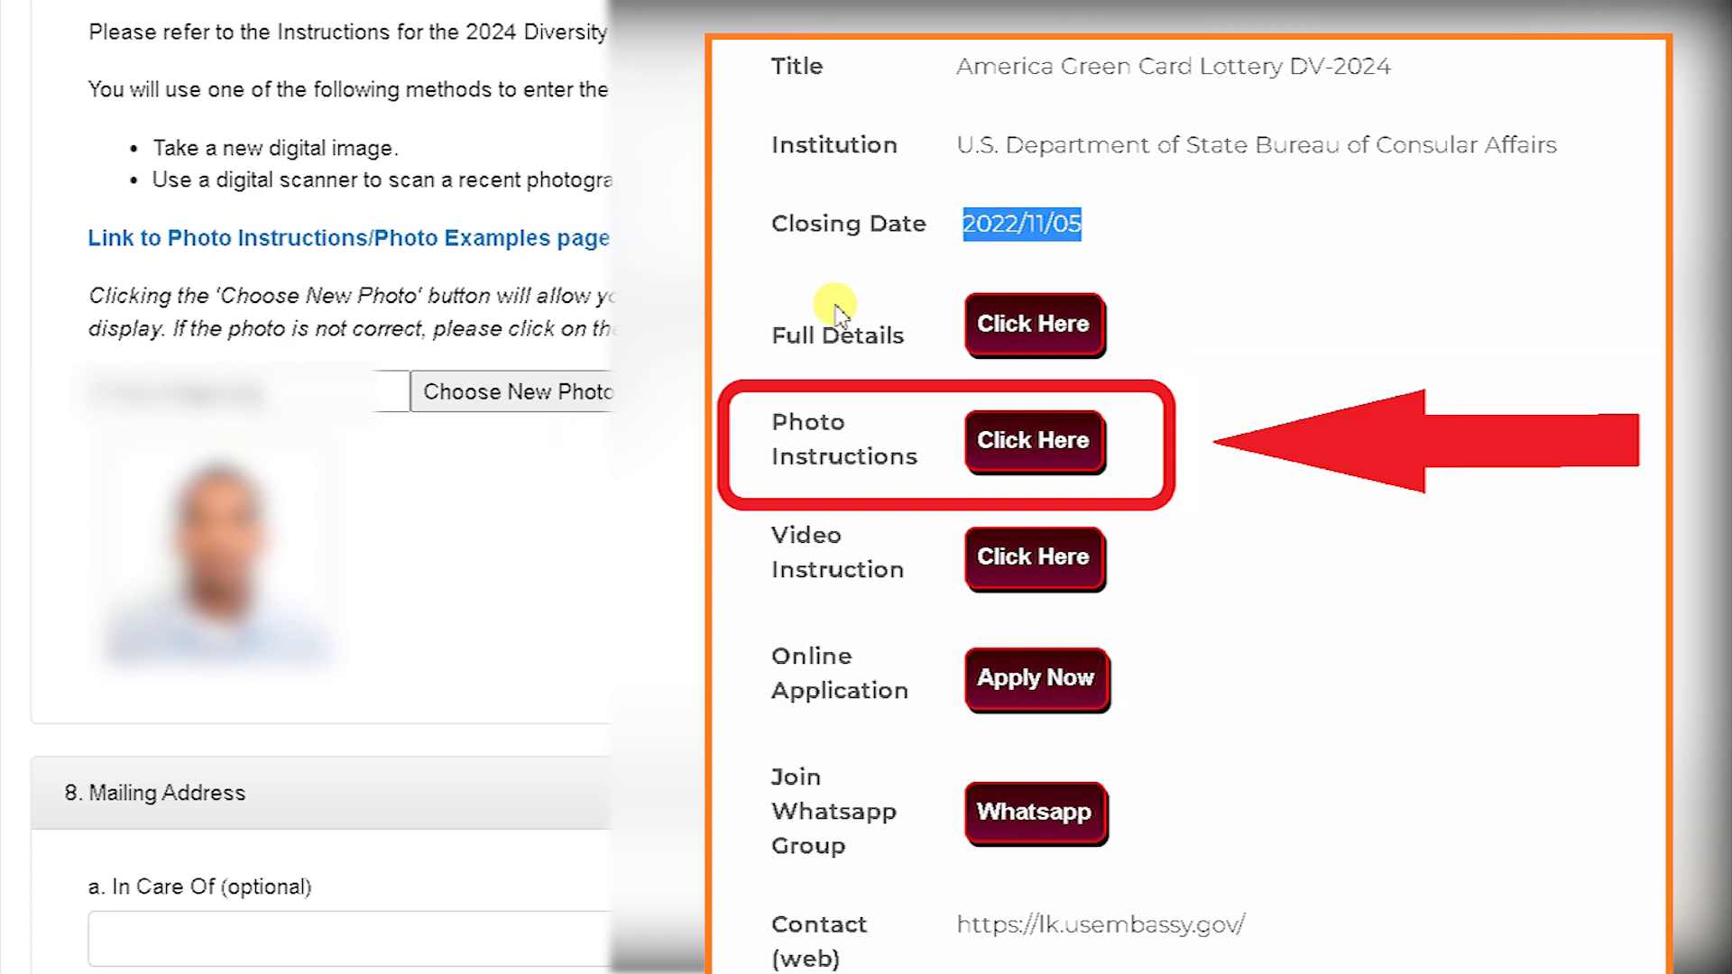
drag(1719, 279, 1719, 267)
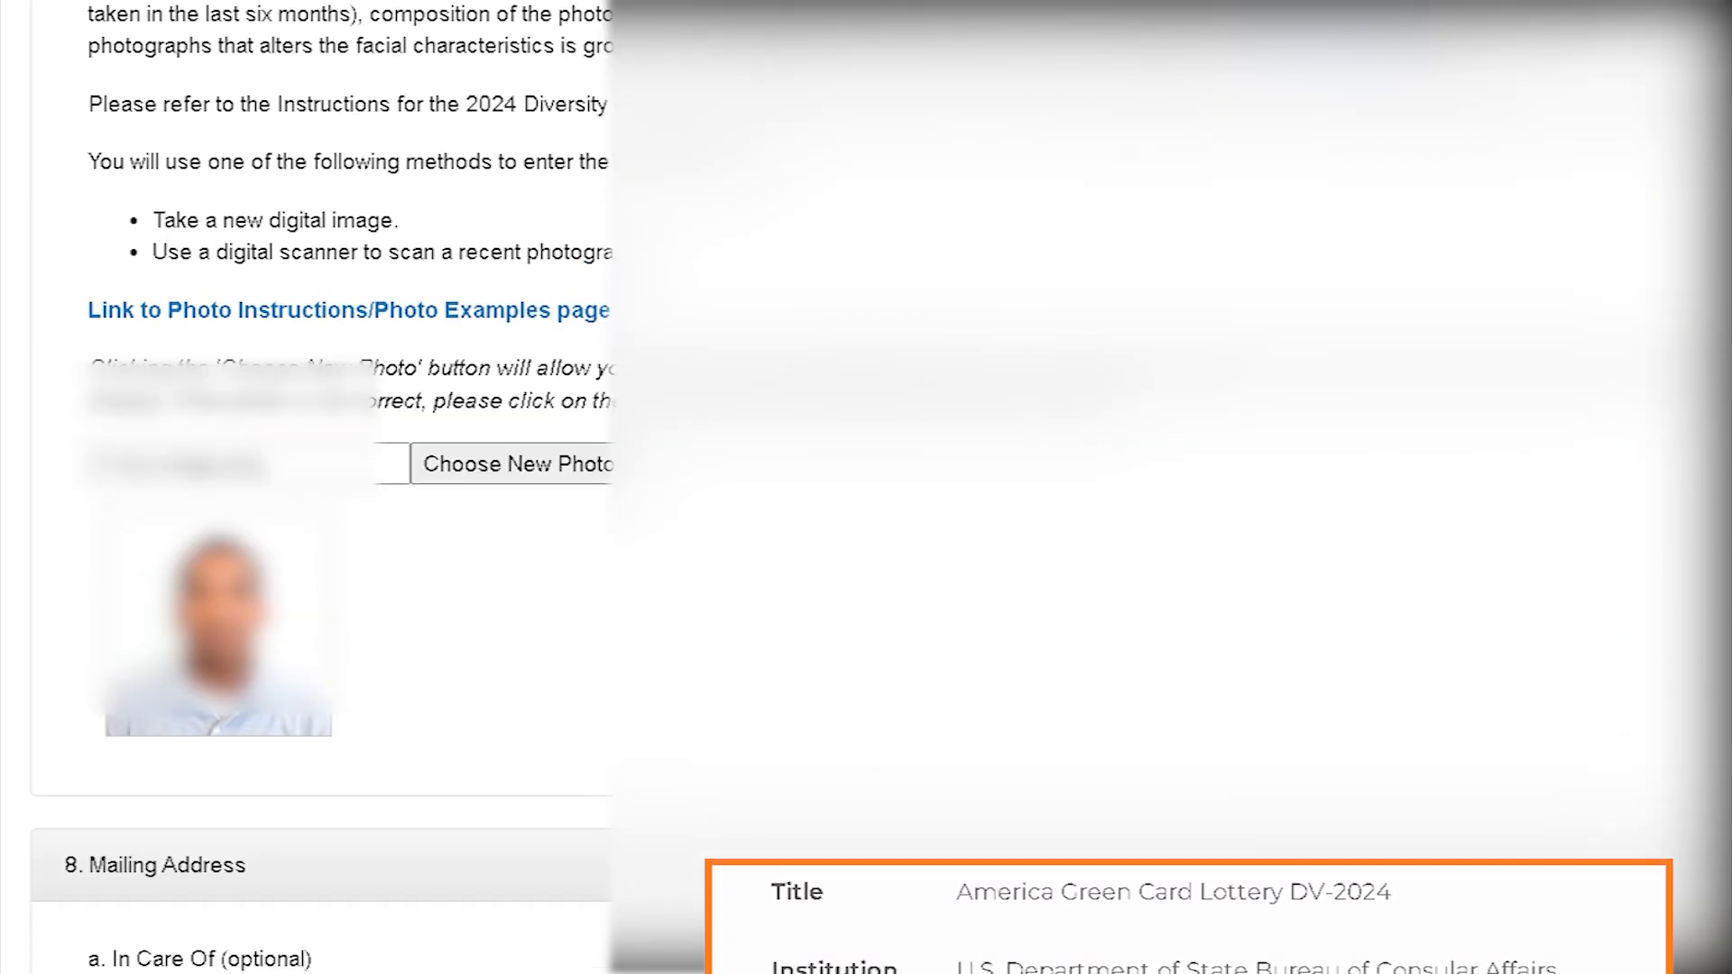
scroll(487, 794, down, 3)
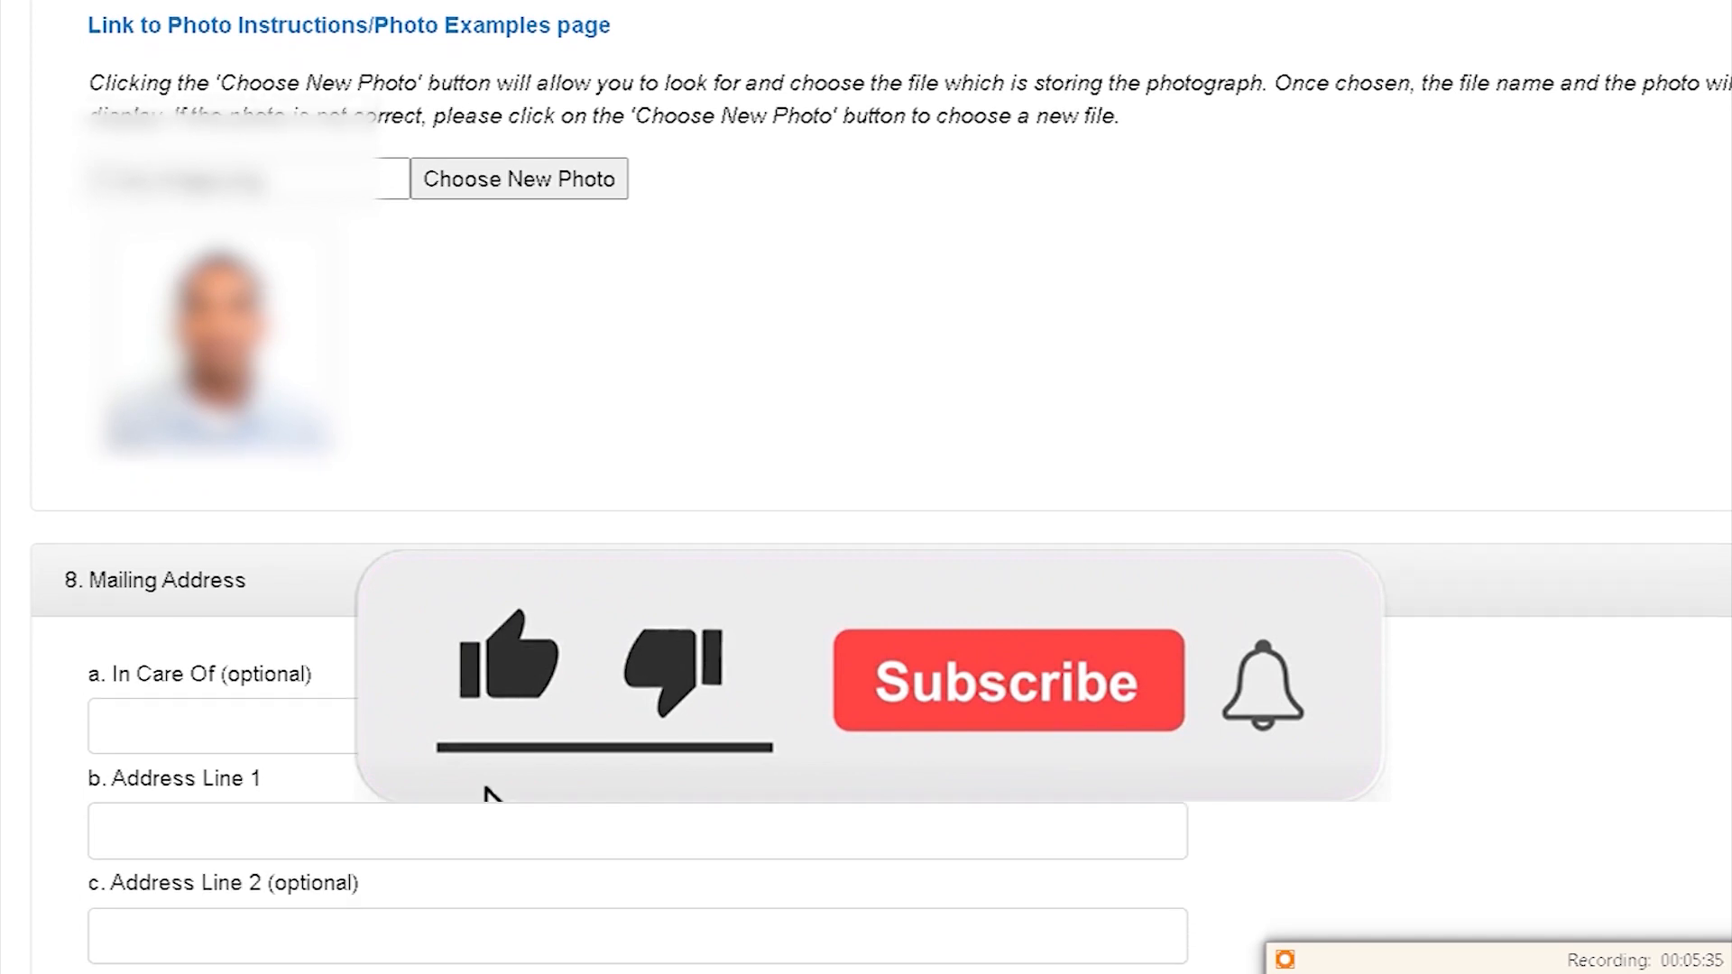
scroll(866, 487, down, 5)
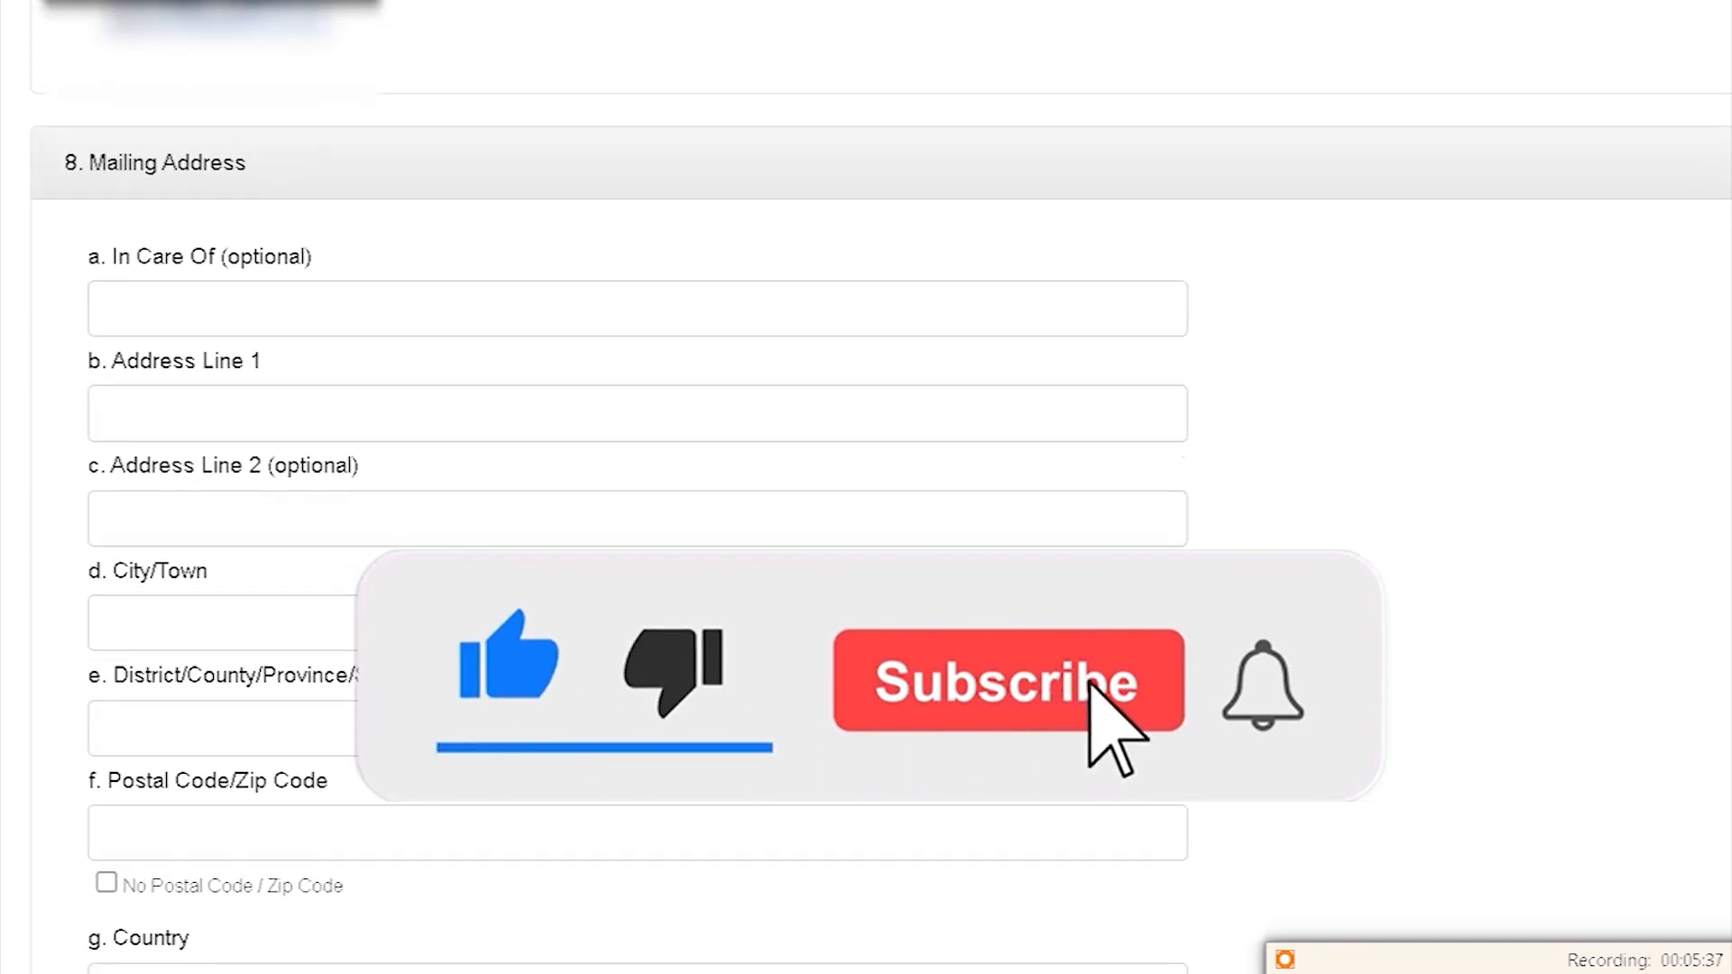
scroll(866, 487, down, 3)
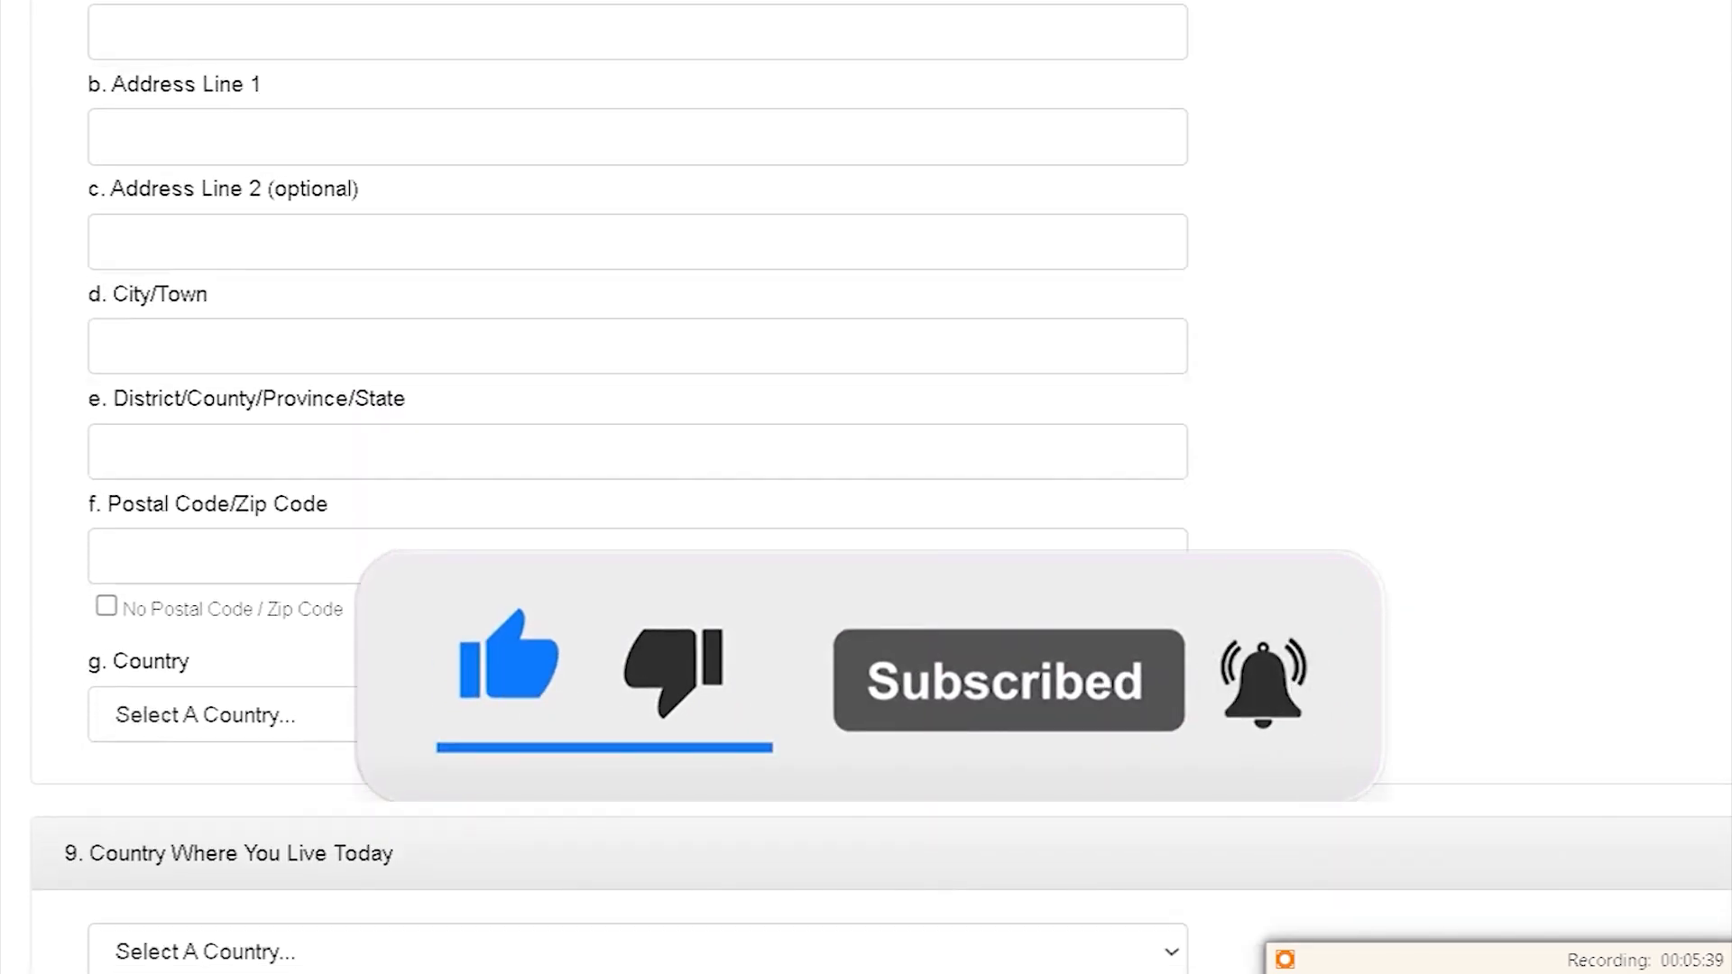
Step: Fill in the mailing address line, city, province and postal code, with Sri Lanka as country
click(223, 108)
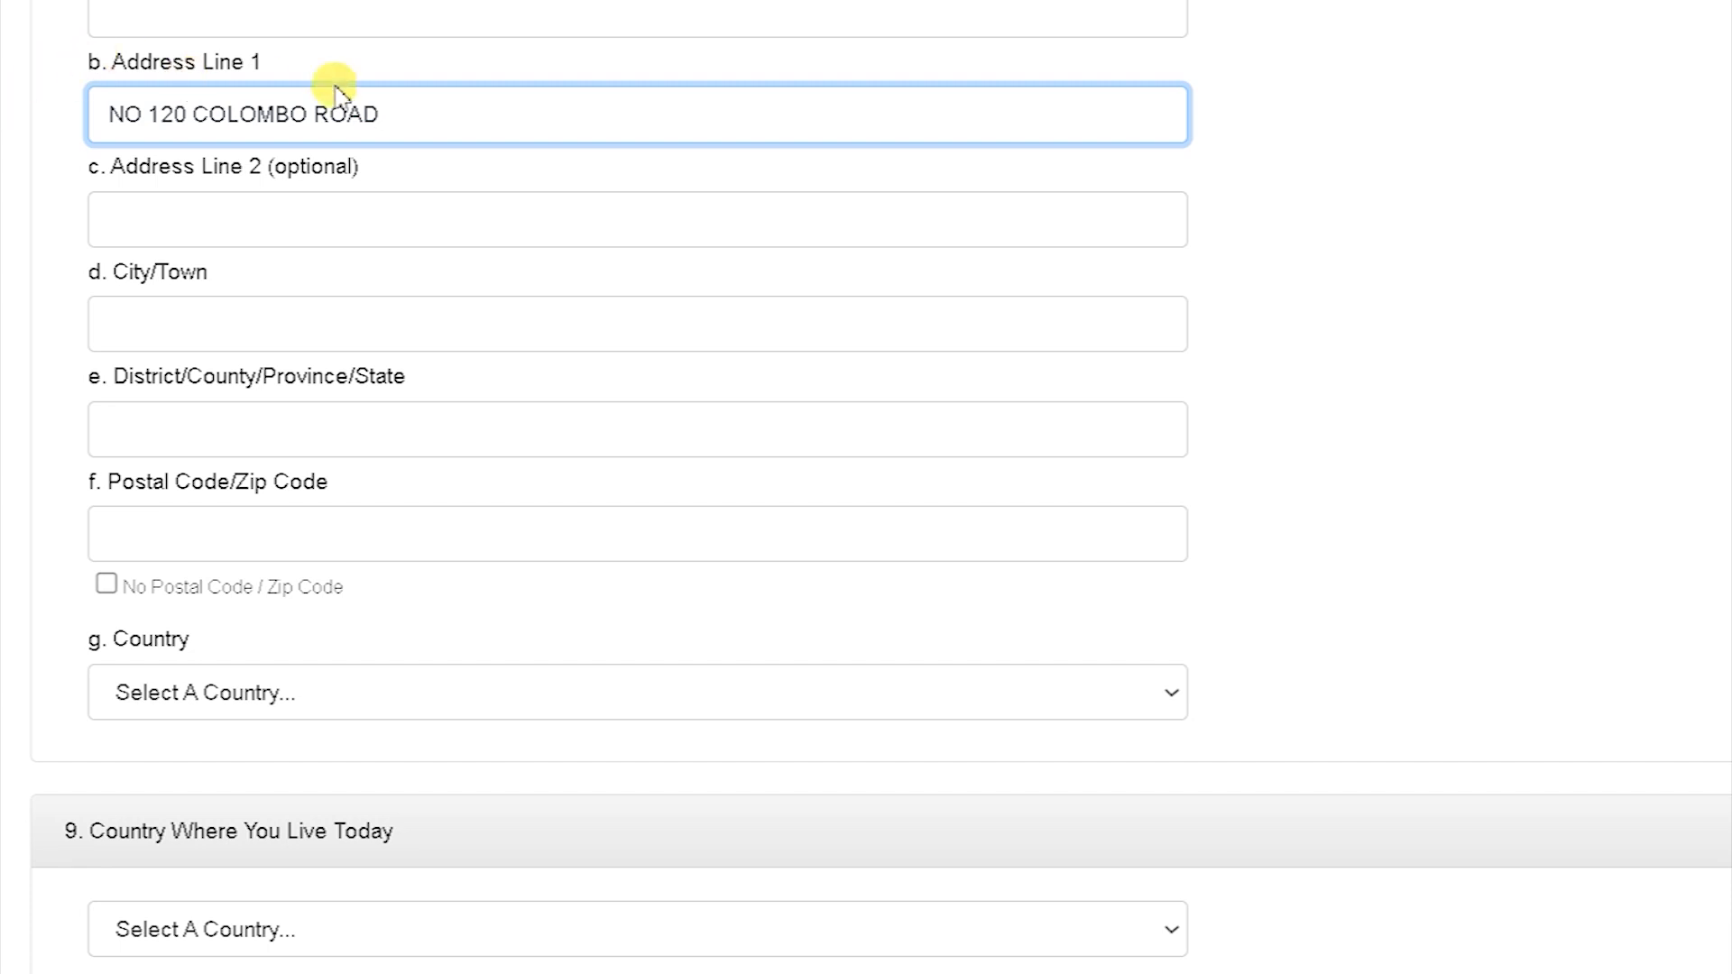
click(238, 294)
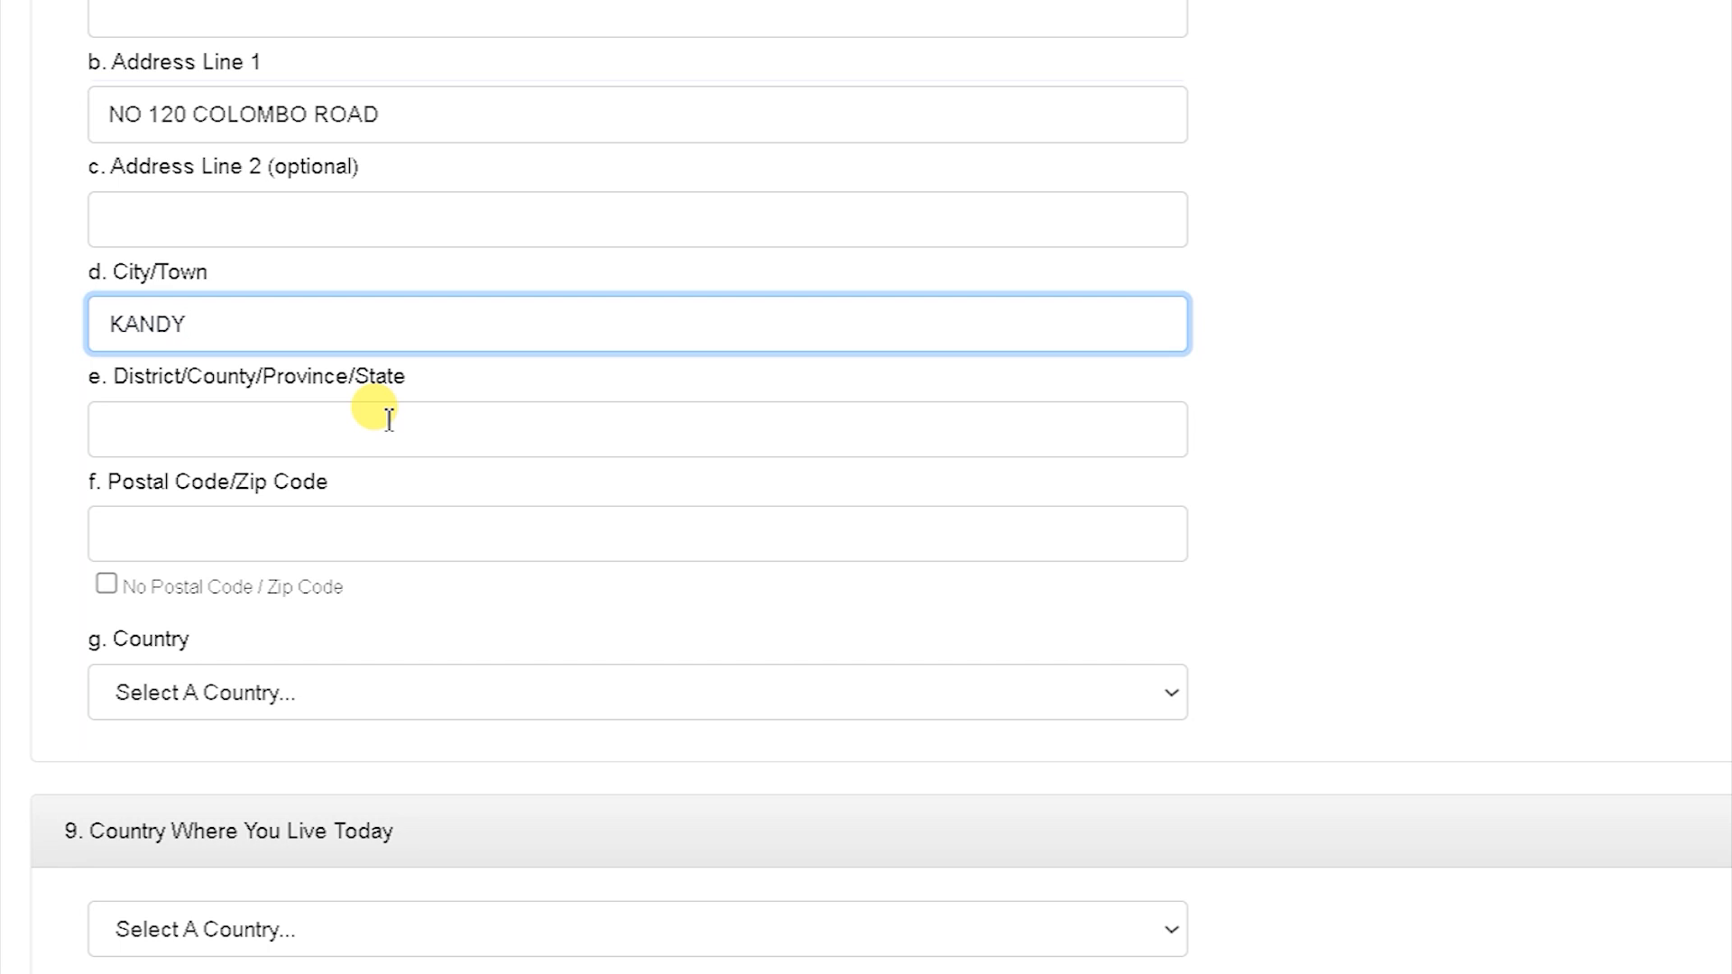
click(391, 346)
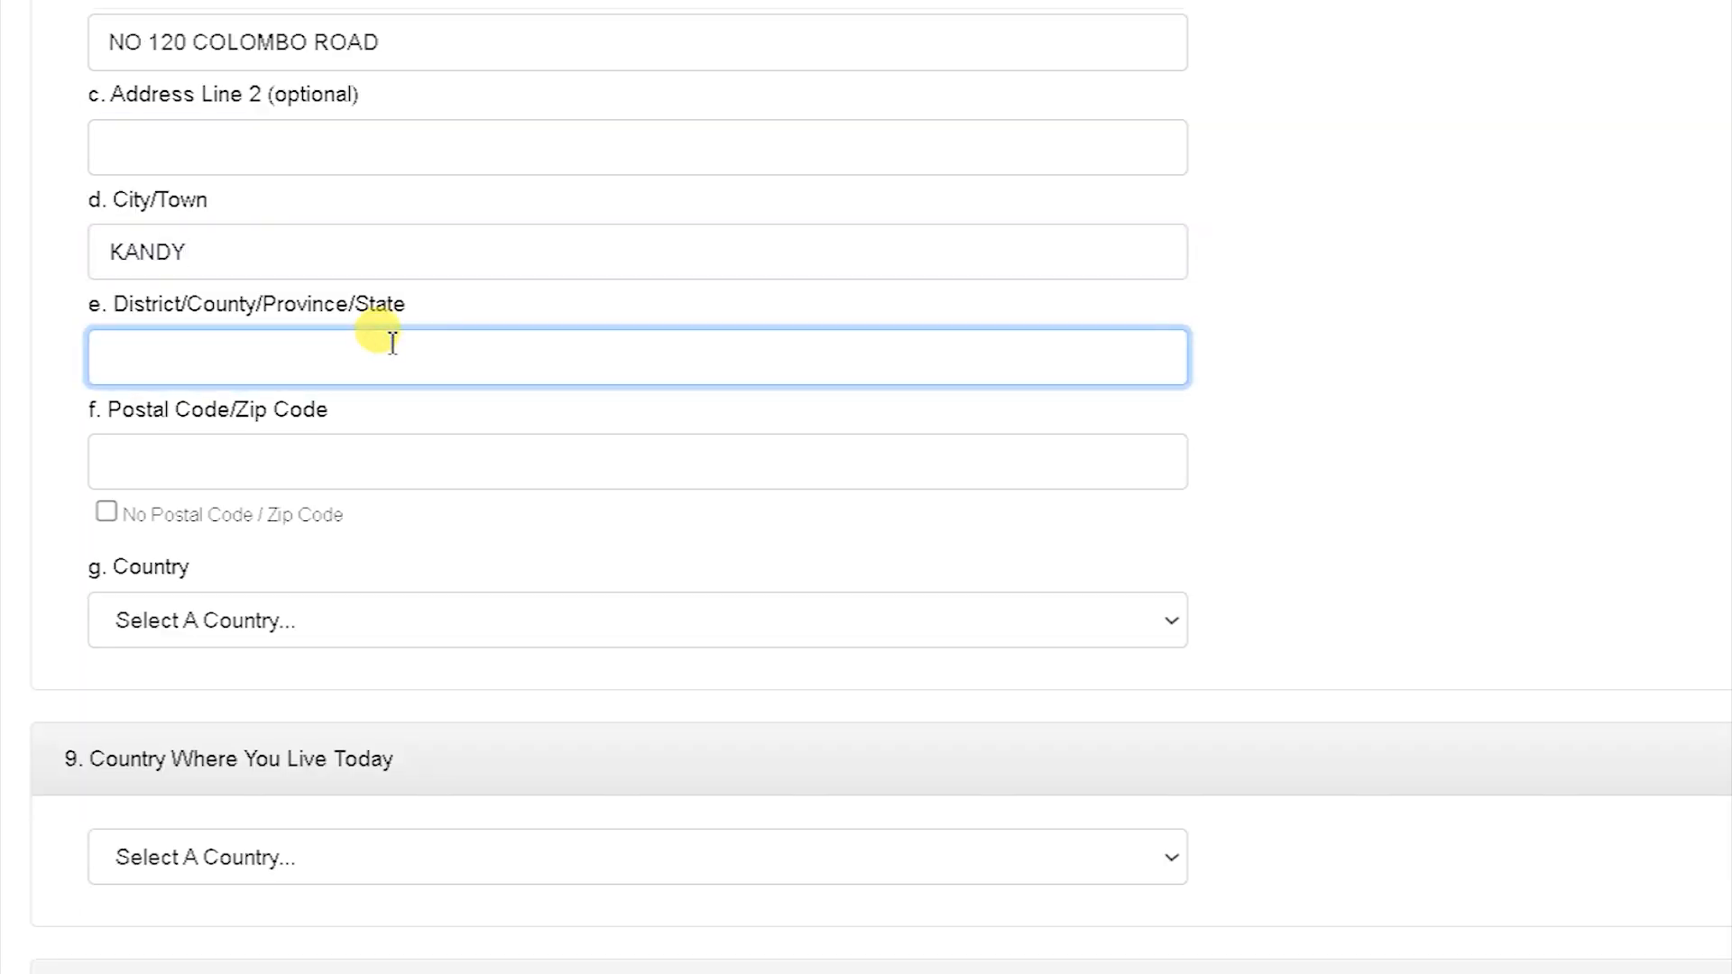
text(CENTRAL PROVINCE)
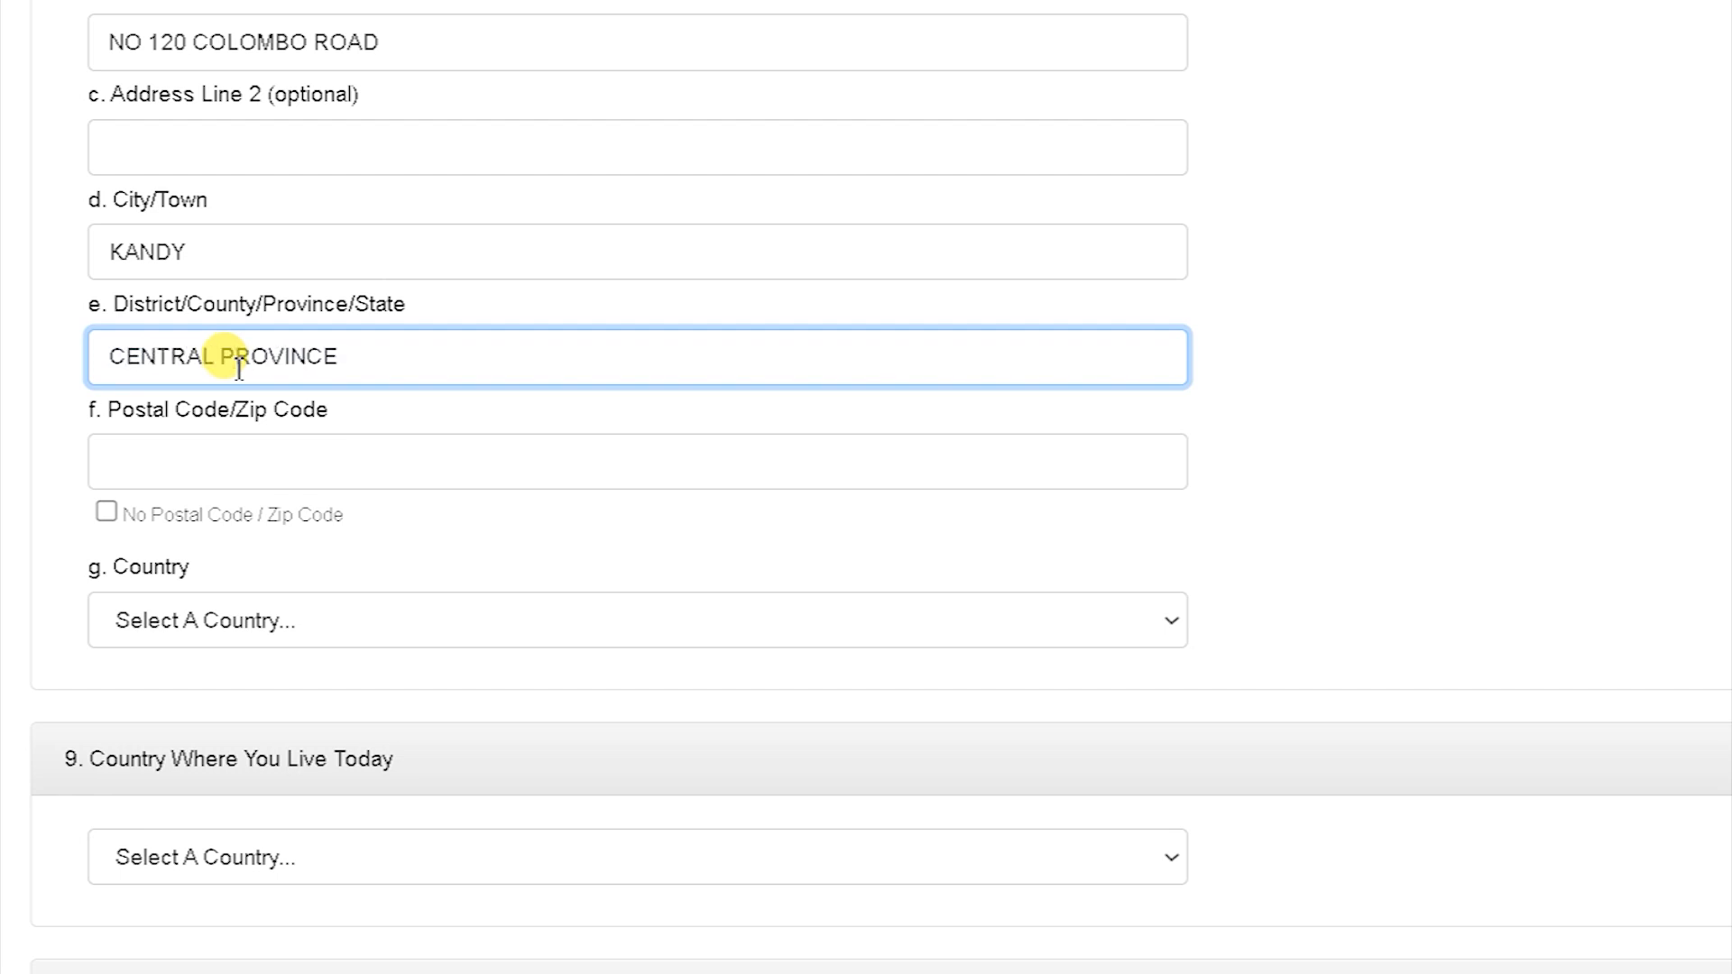
click(236, 451)
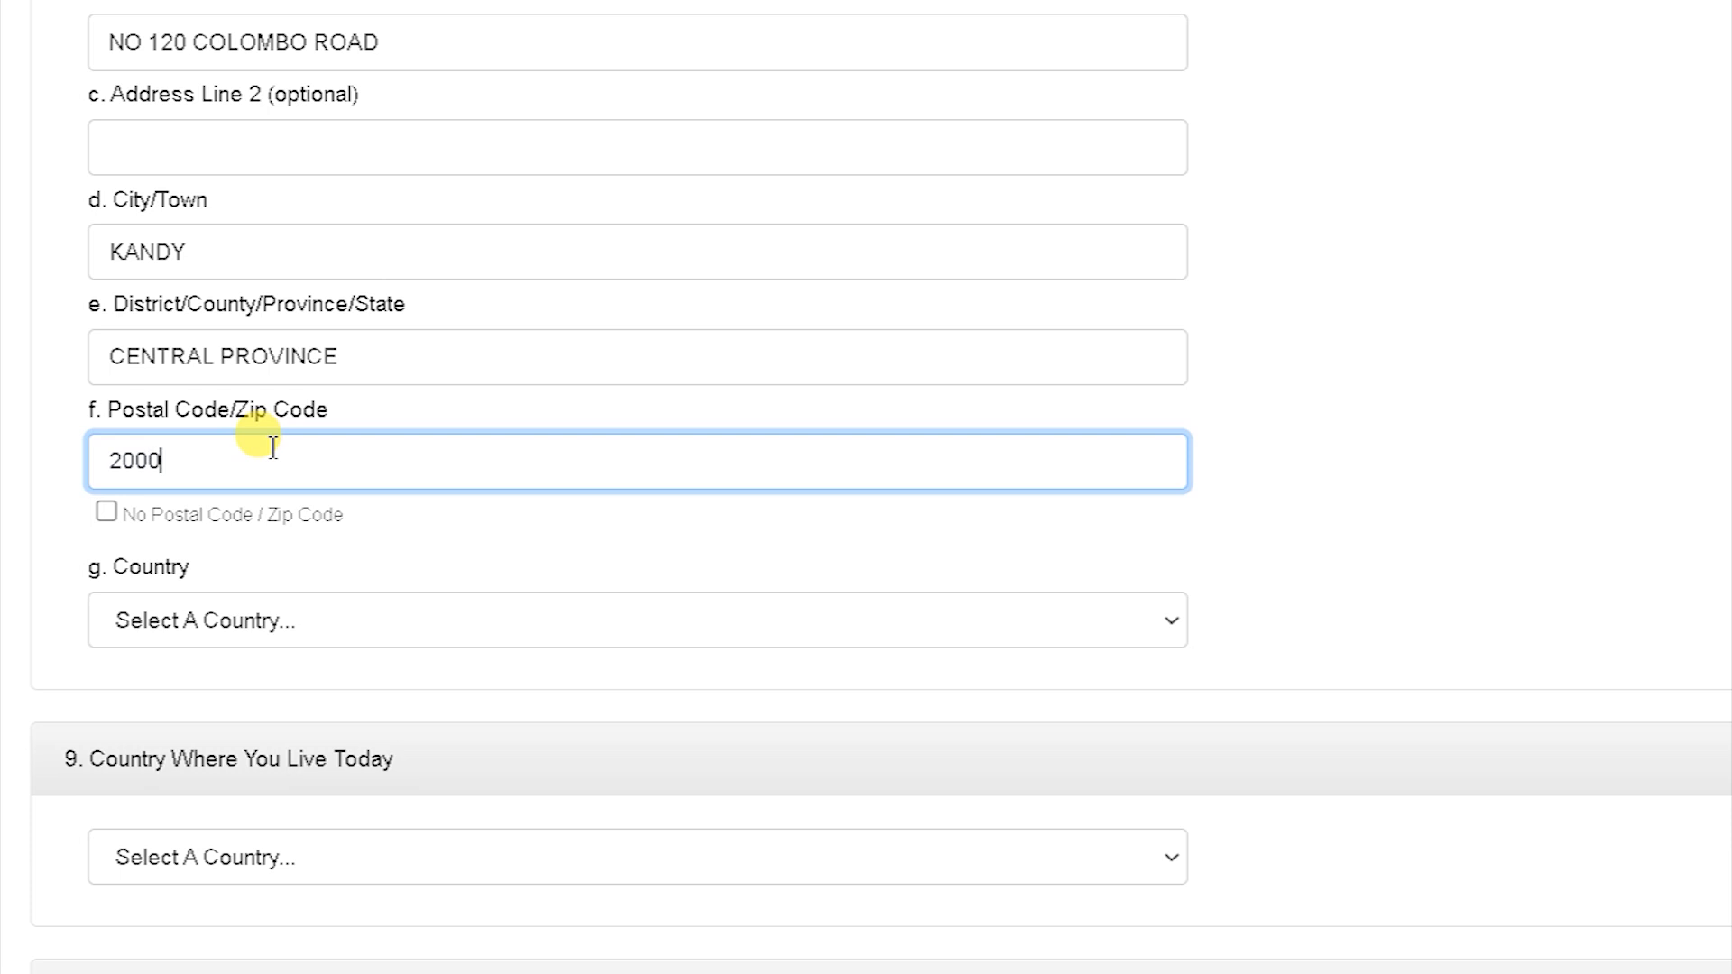
click(271, 624)
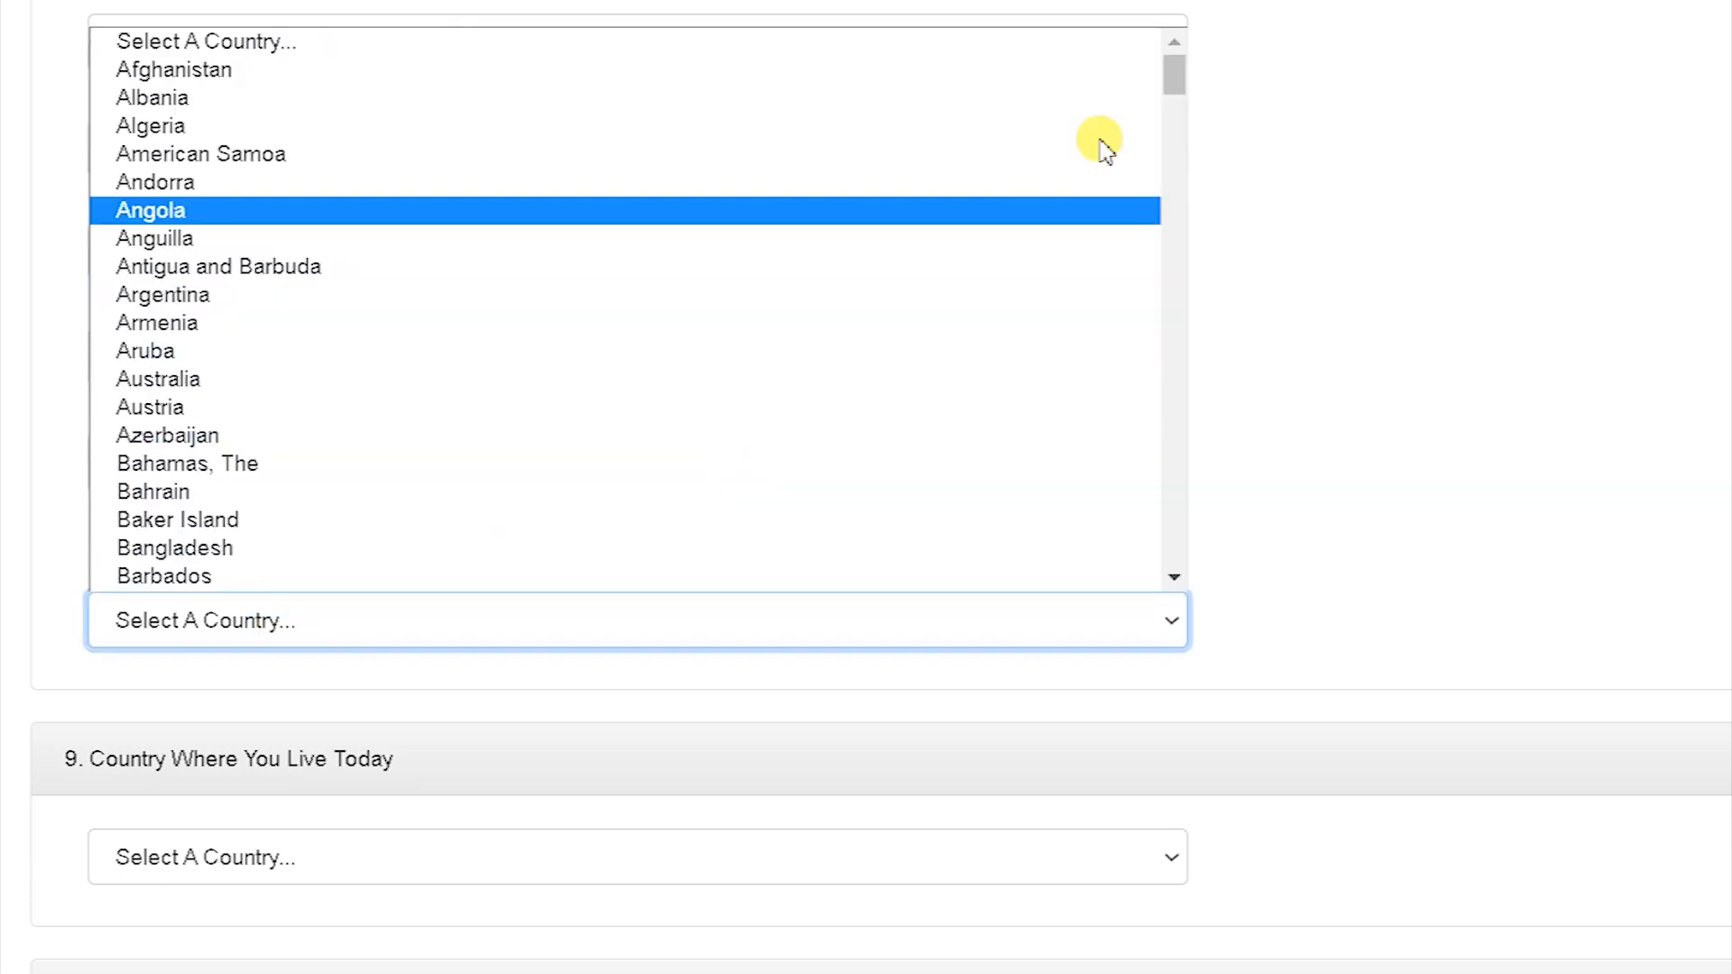
drag(1182, 72, 1206, 460)
click(208, 363)
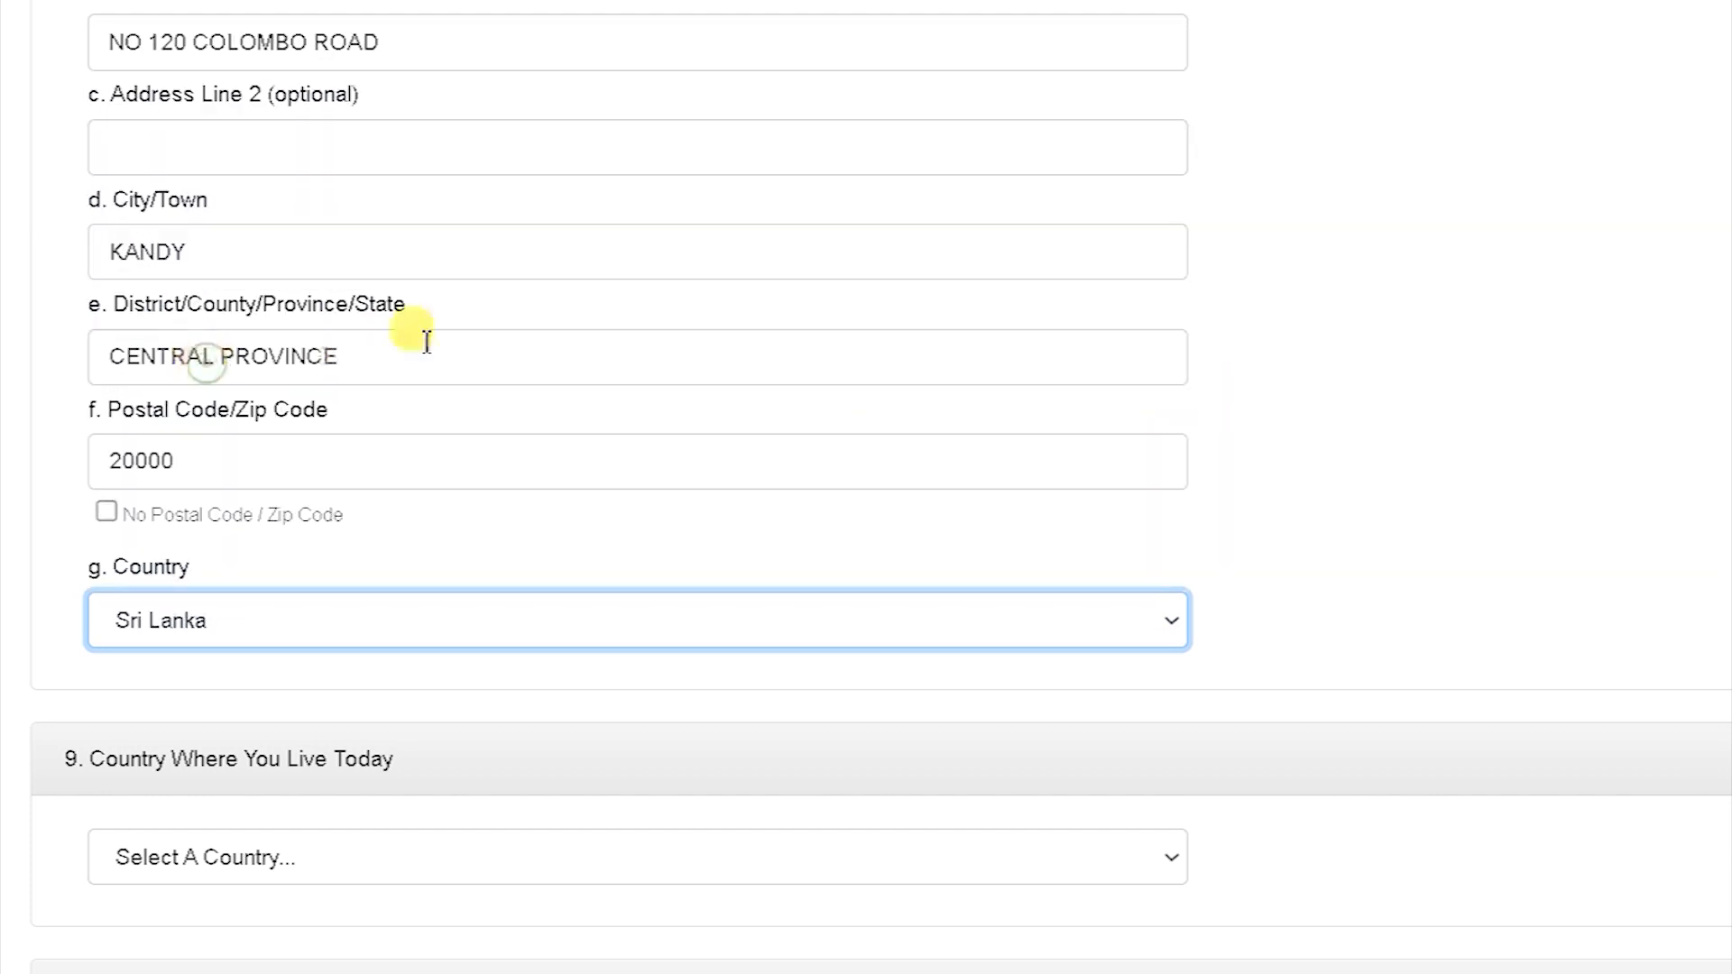
scroll(866, 487, down, 7)
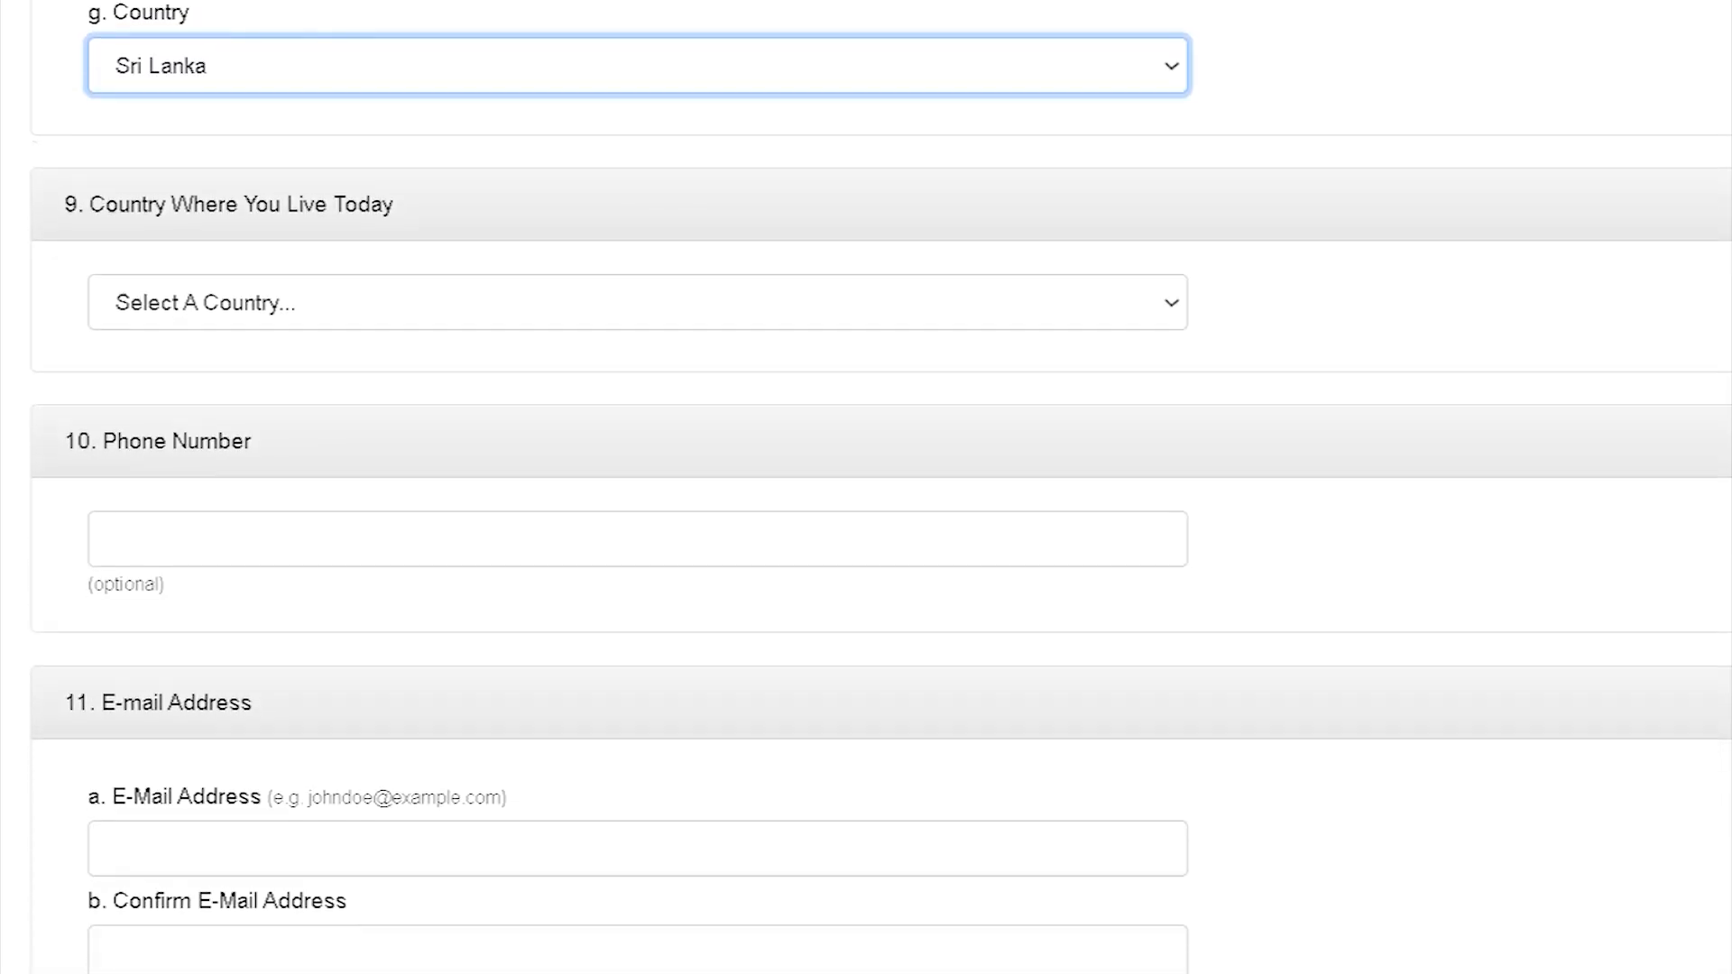
Step: Choose Sri Lanka as the country where the entrant lives today
scroll(866, 487, down, 1)
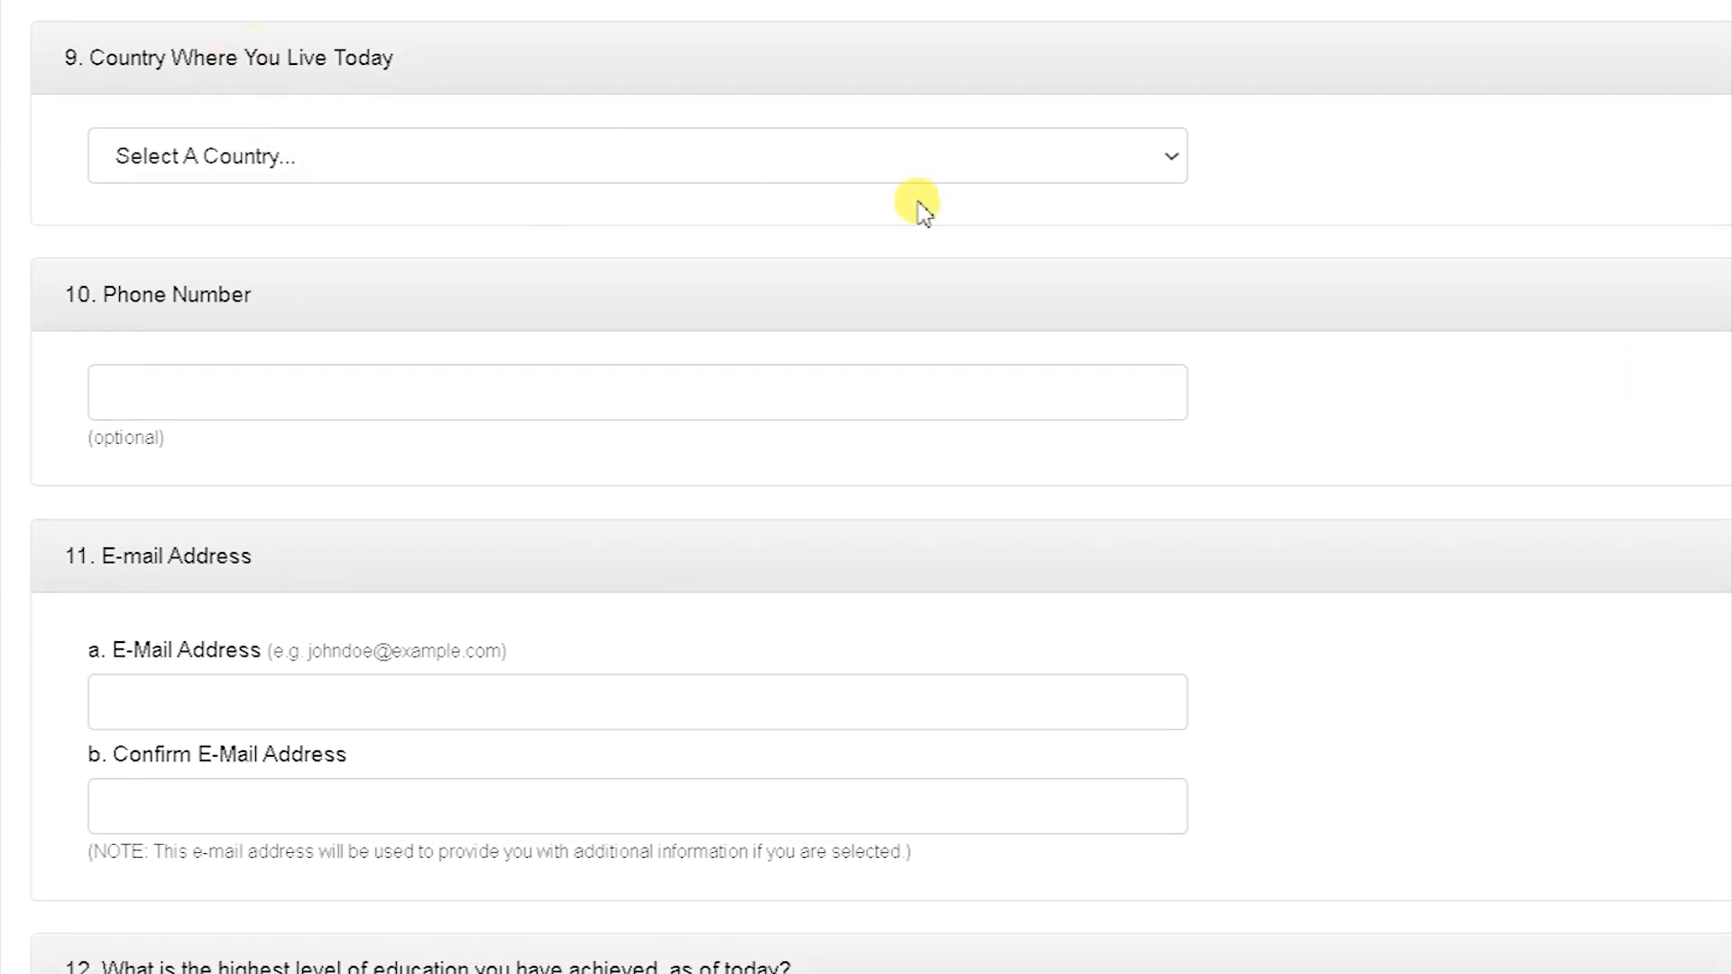
click(1148, 176)
drag(1171, 240, 1187, 637)
click(290, 470)
Step: Enter the entrant's phone number with the +94 country code
click(487, 369)
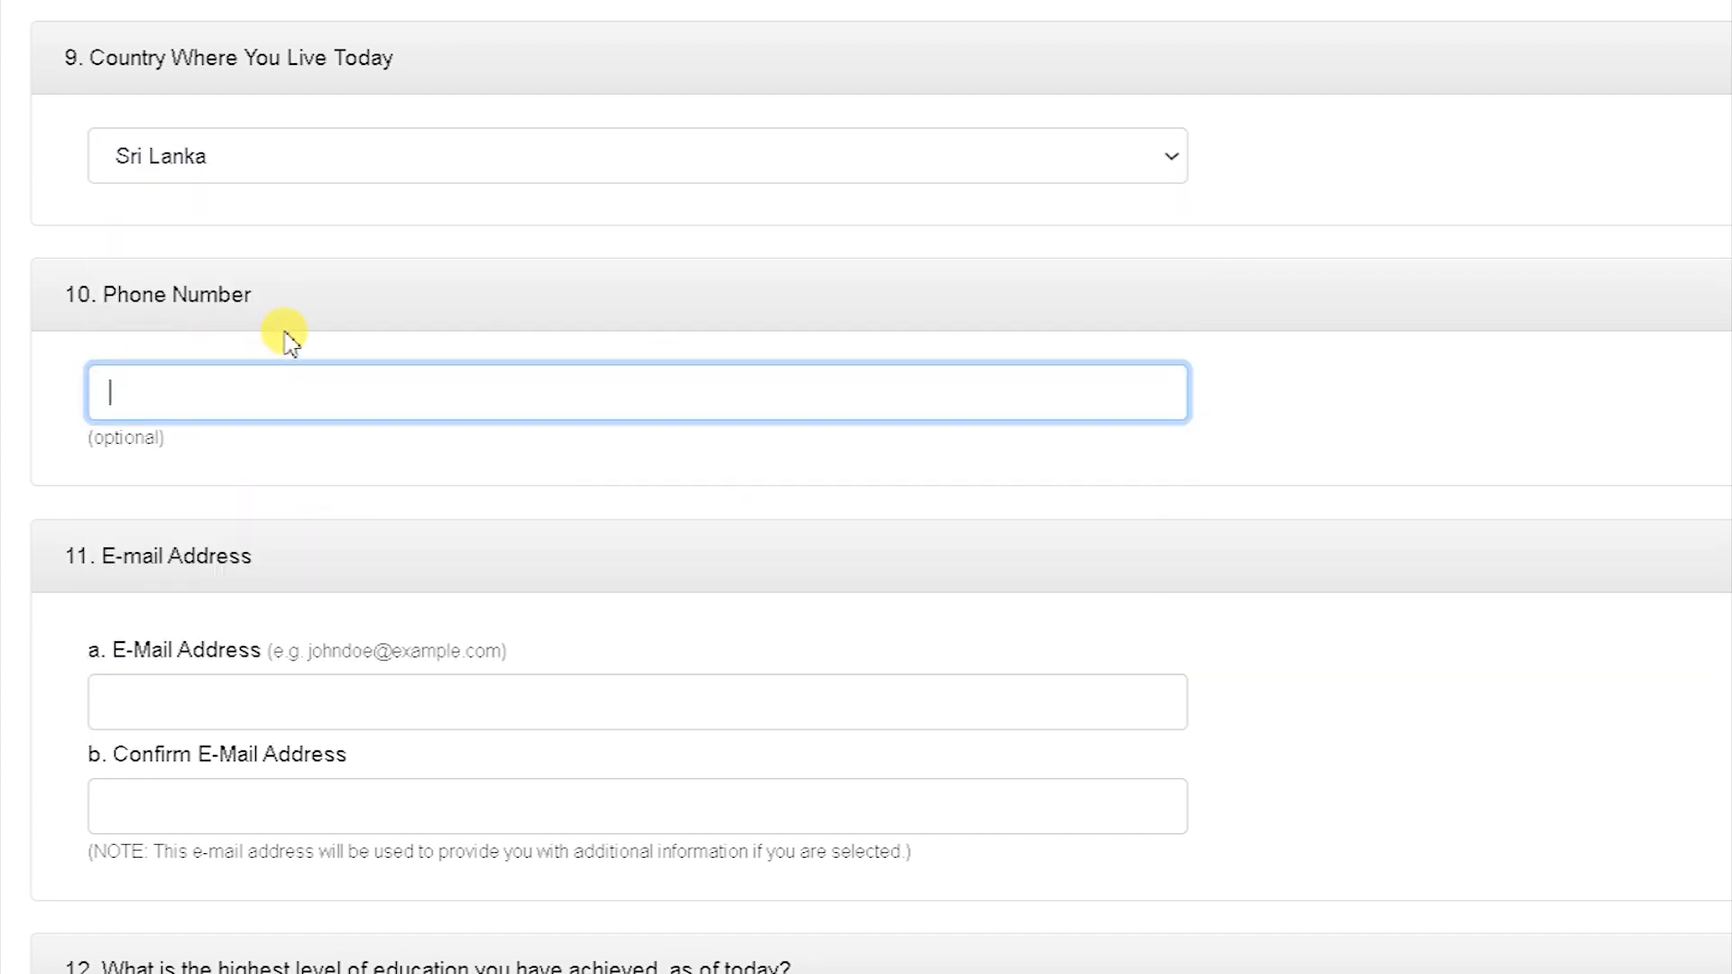
text(+)
scroll(289, 343, down, 1)
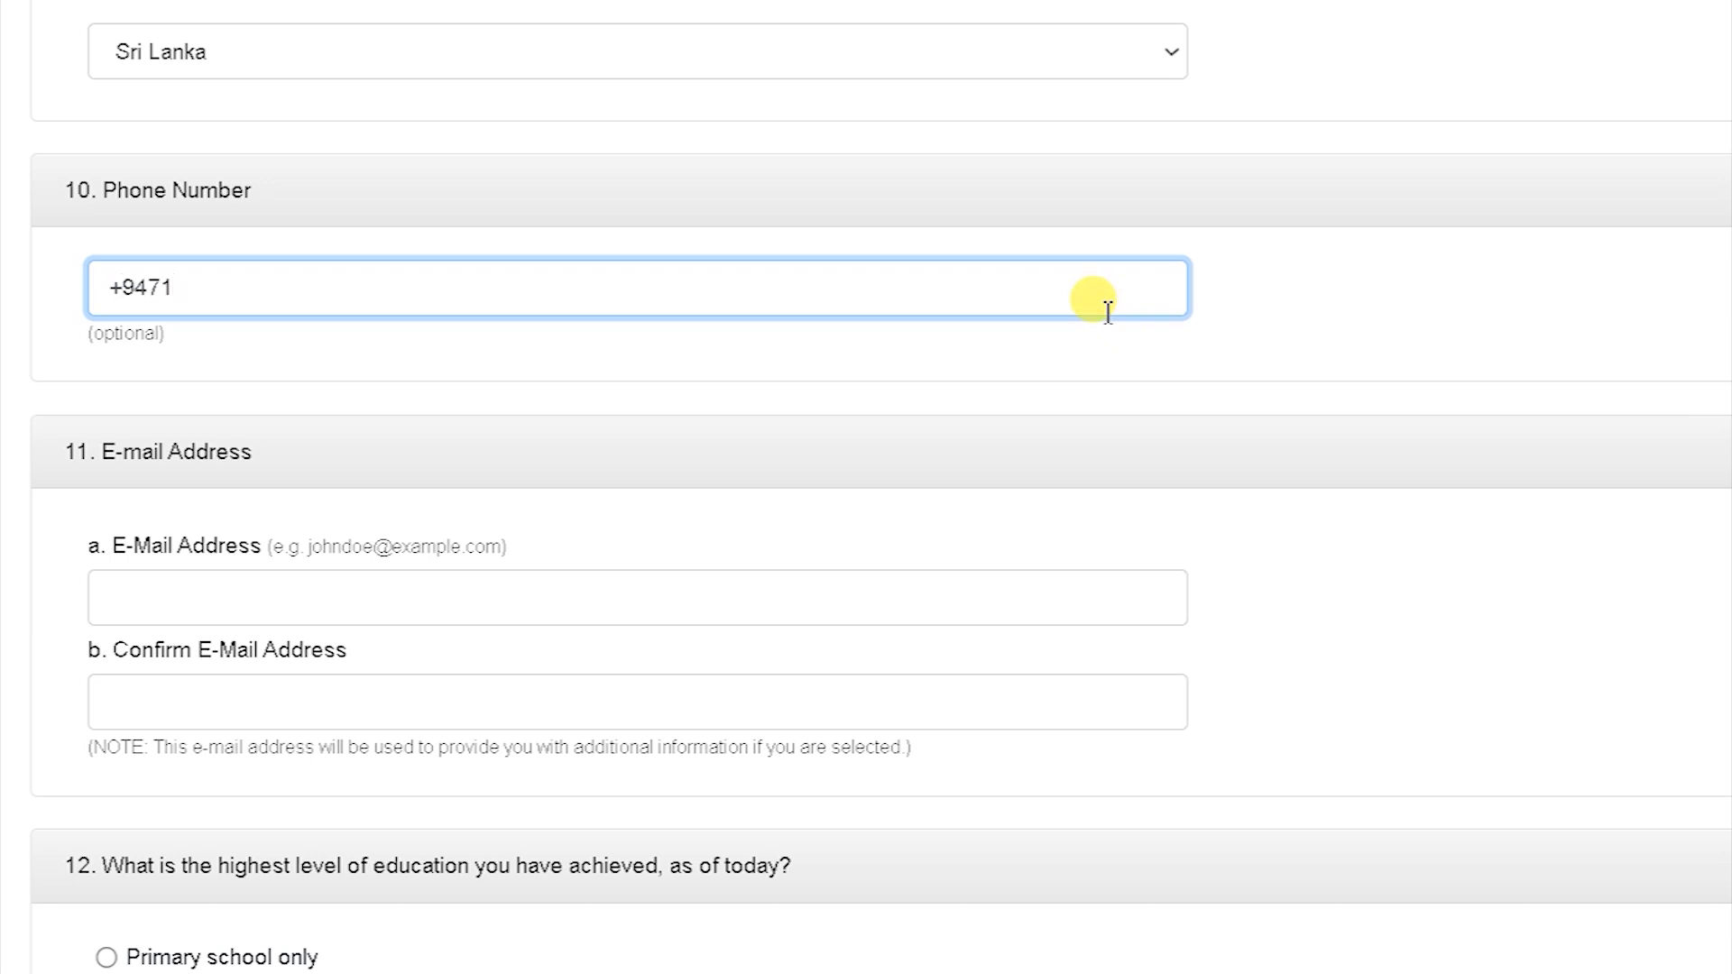
text(9471?????)
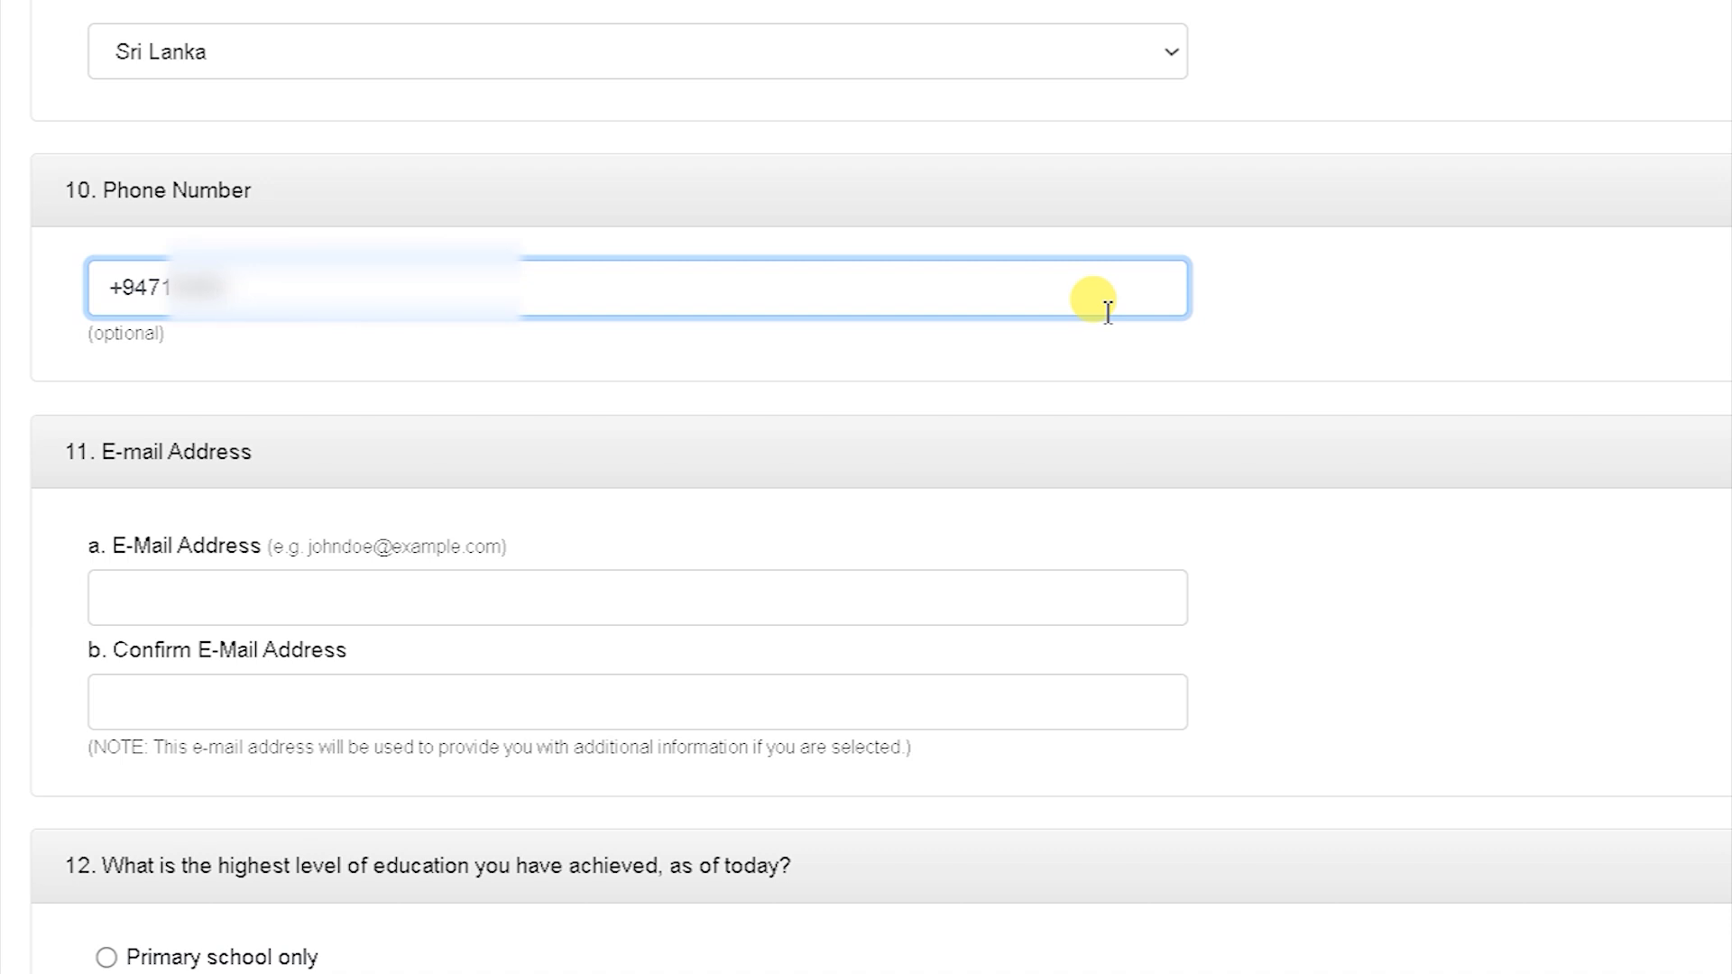
text(???)
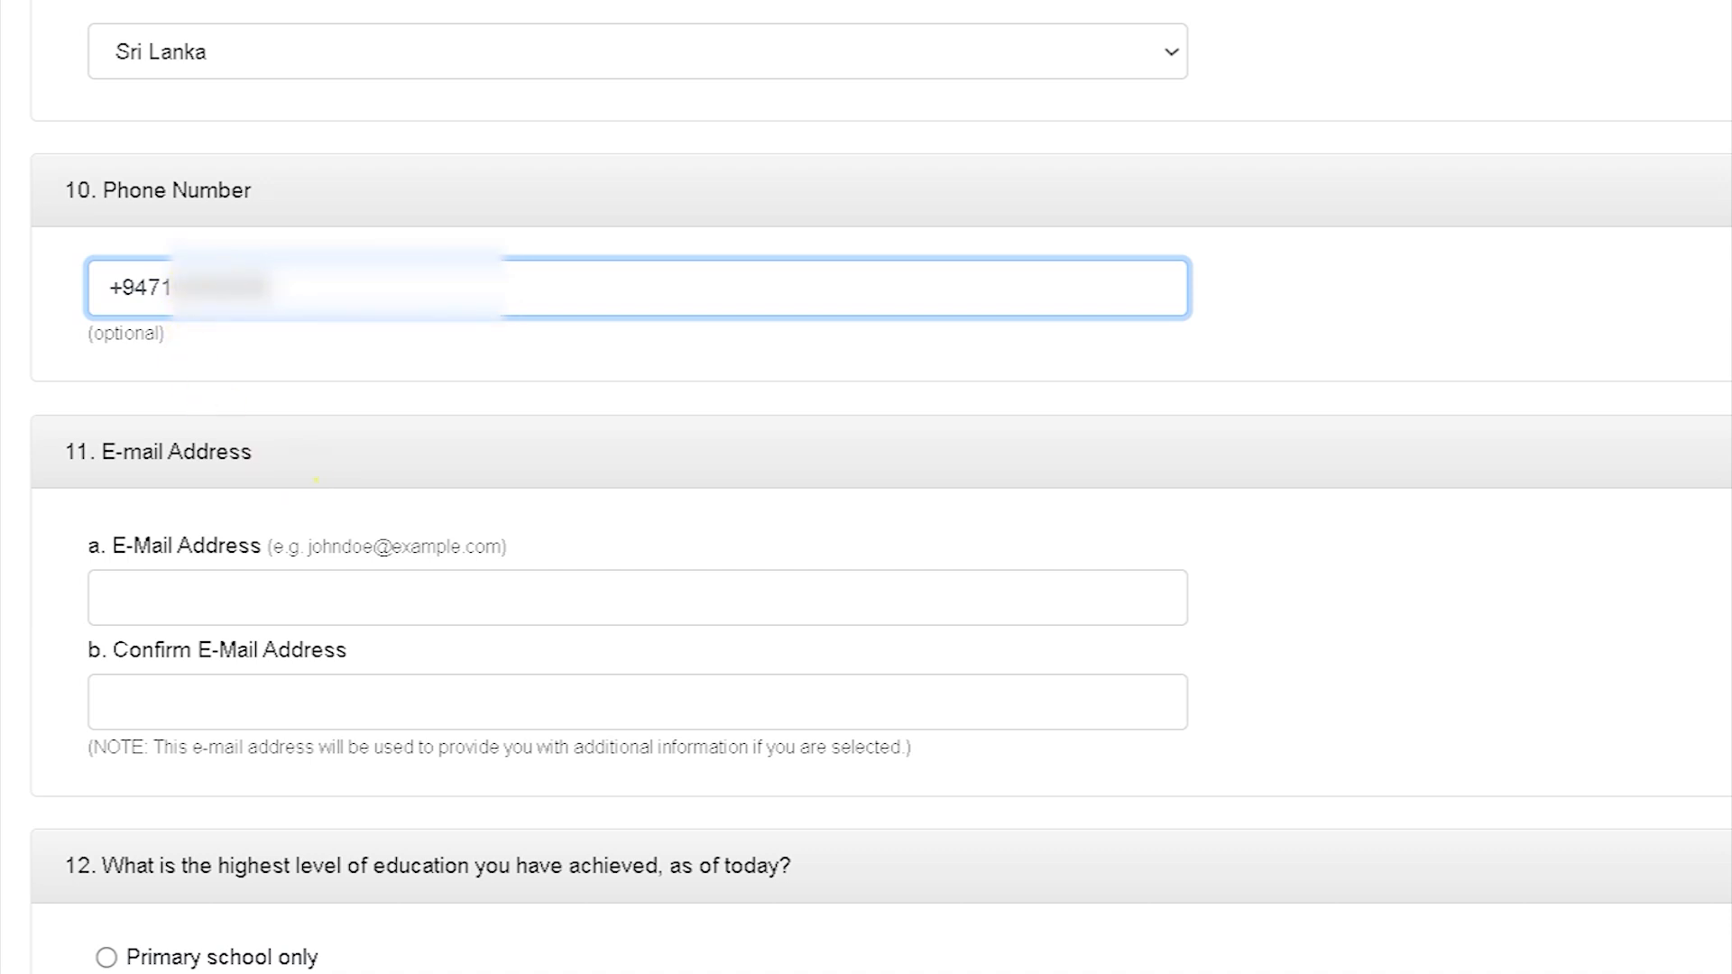
scroll(1190, 358, down, 5)
click(358, 180)
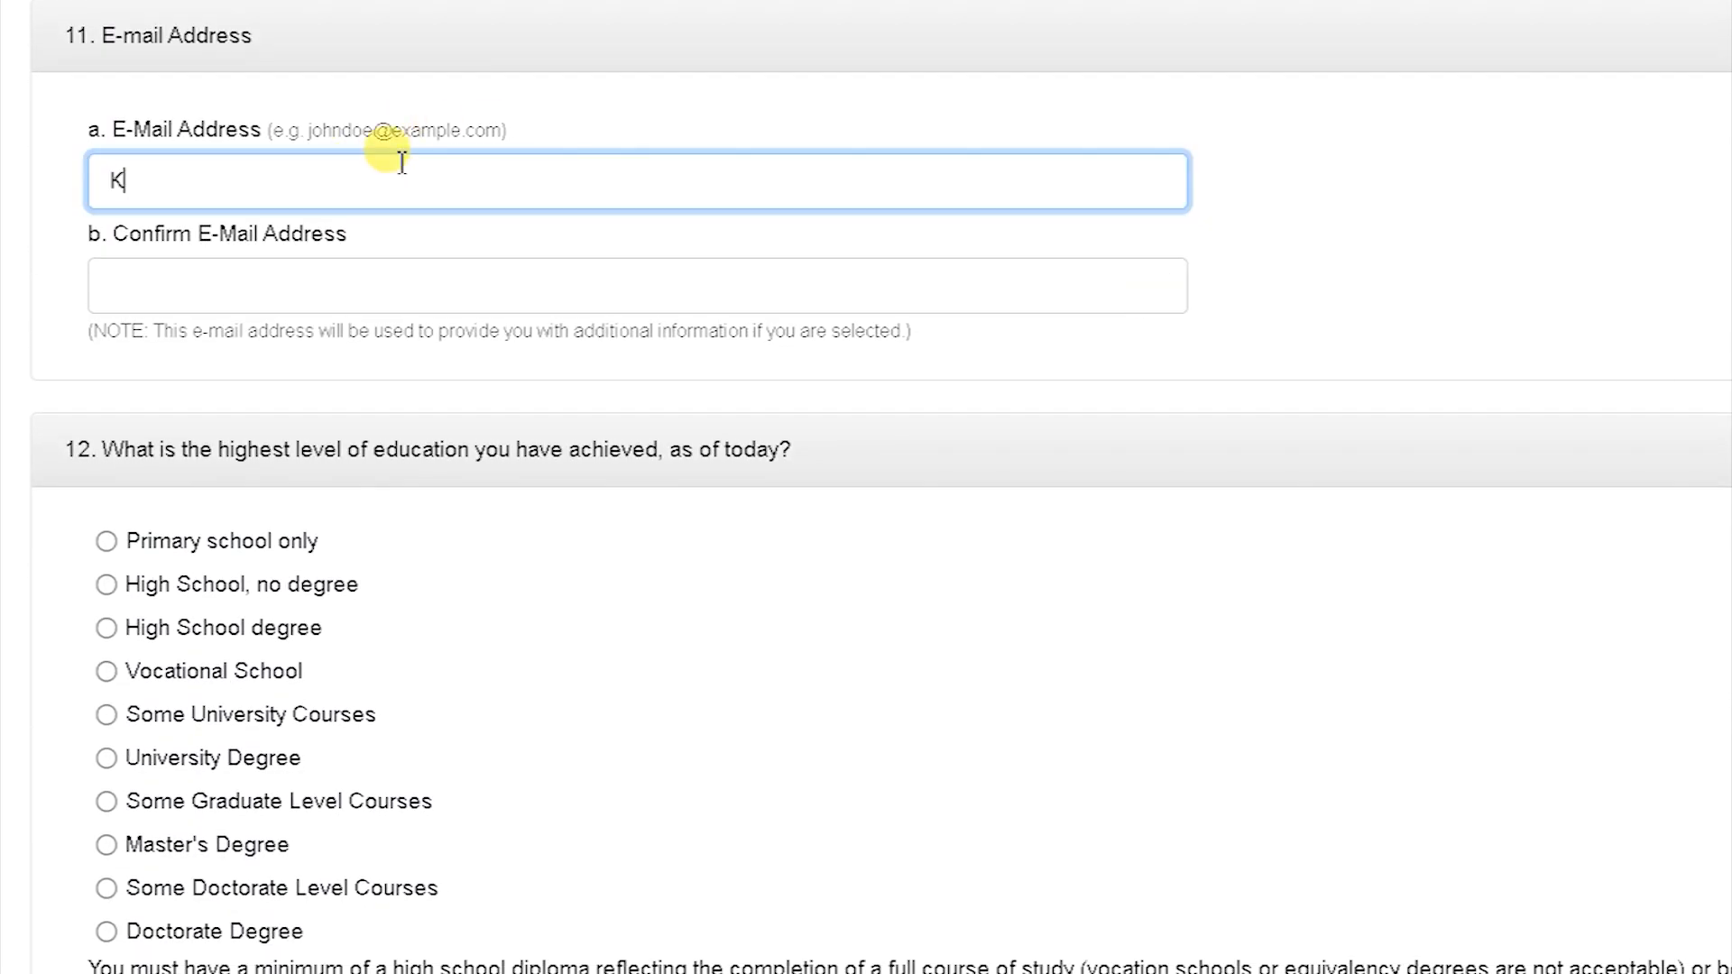
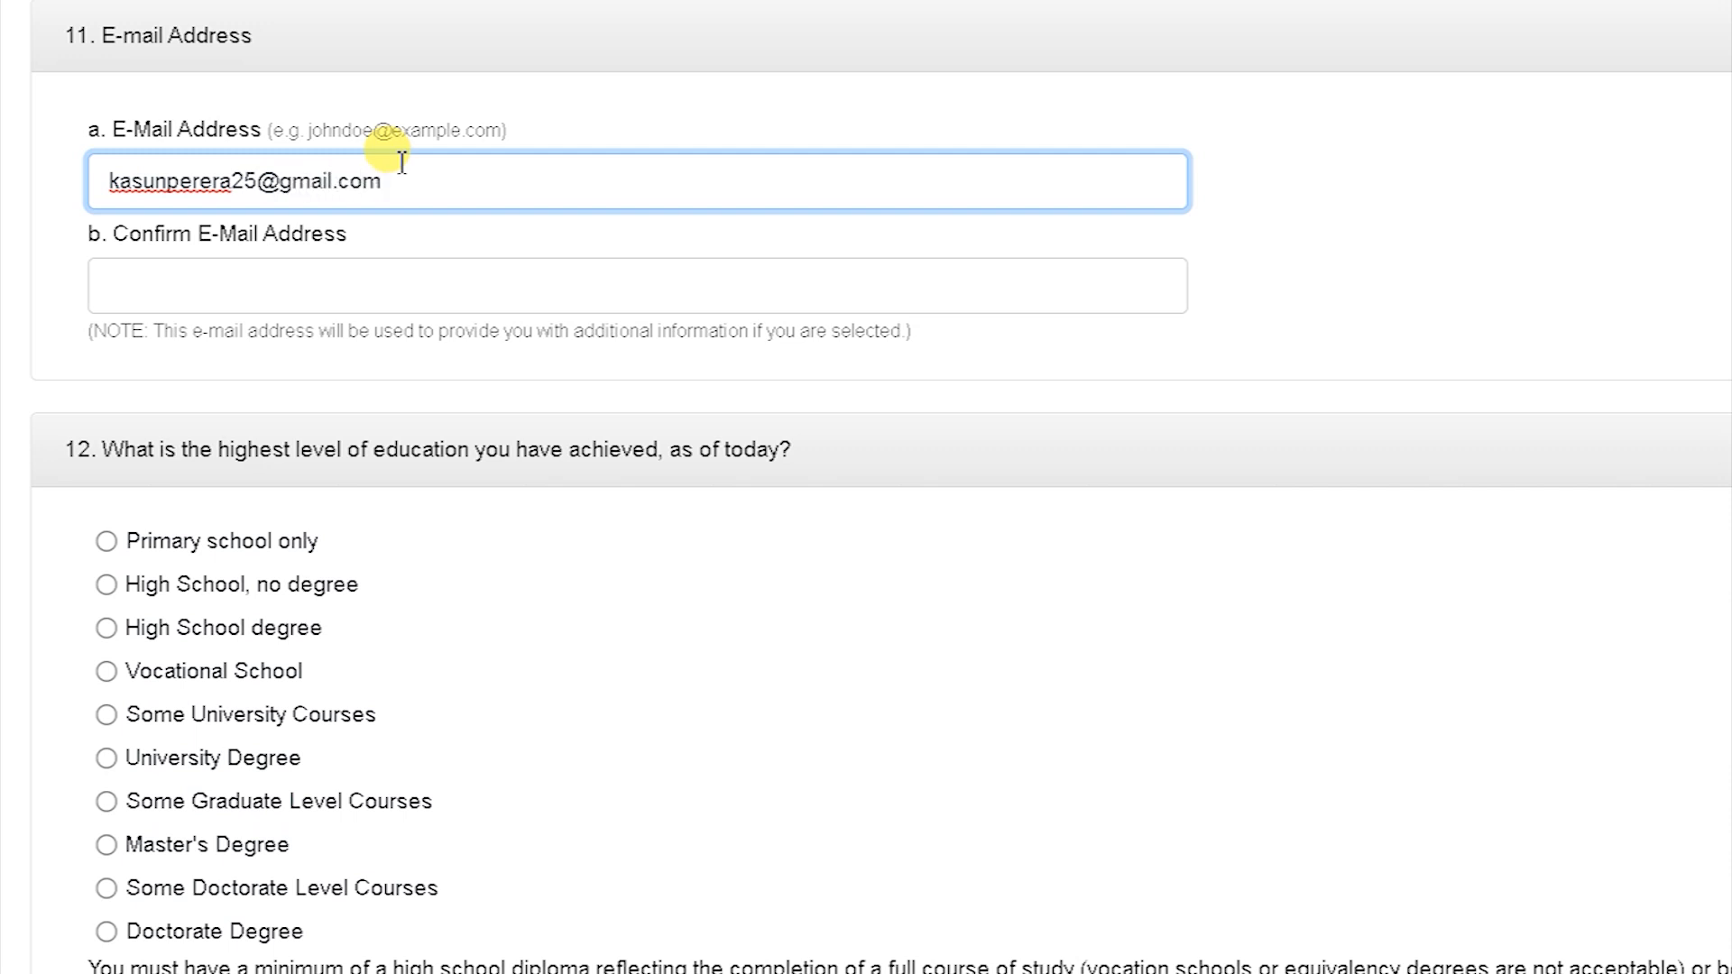
Step: Type the entrant's e-mail address and repeat it in the Confirm E-Mail Address field
click(246, 278)
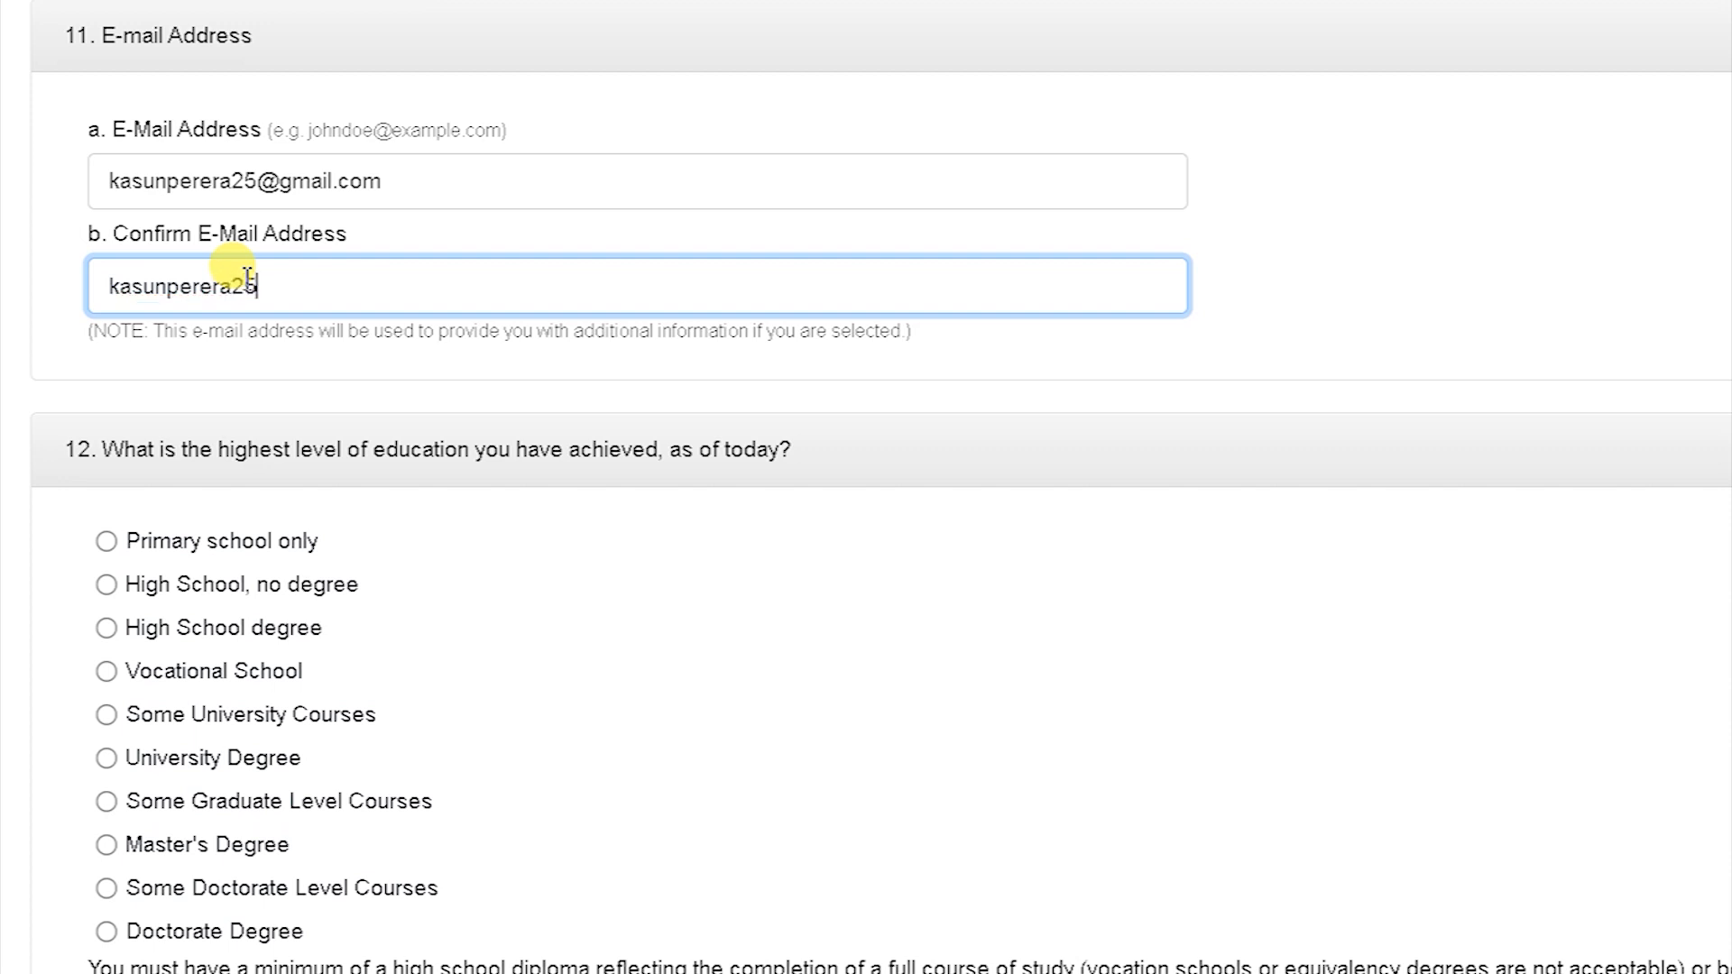
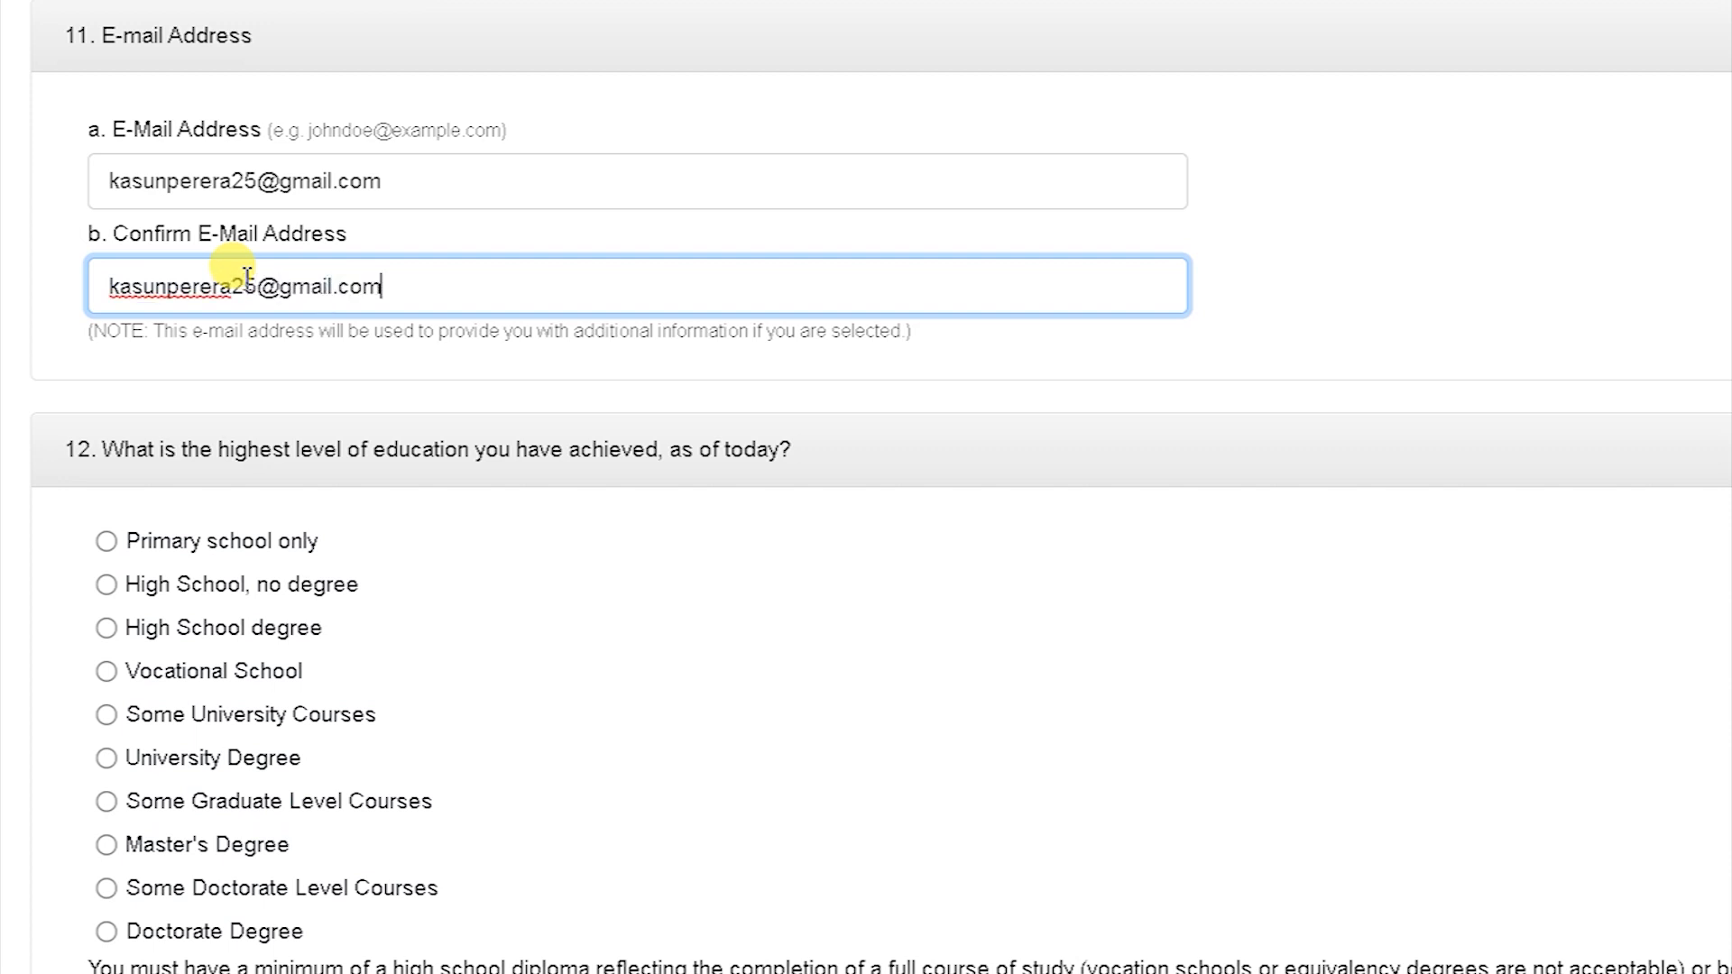
scroll(247, 277, down, 4)
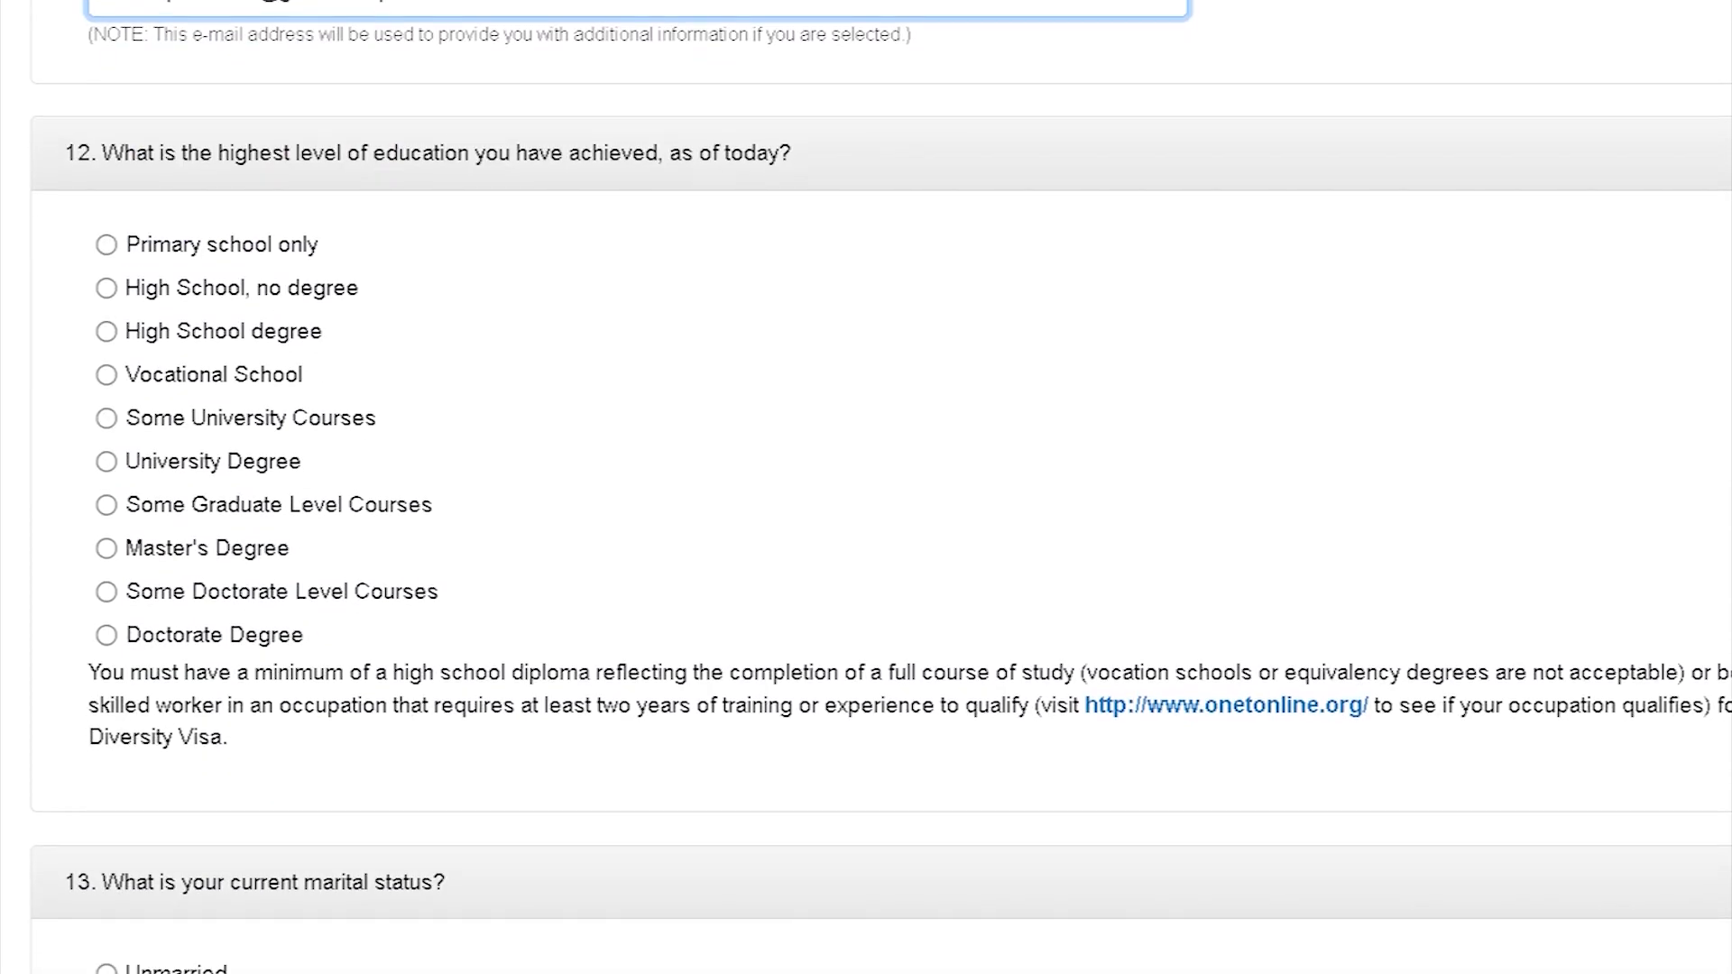
Step: Scroll through the education question down to the marital status section 13
scroll(880, 487, down, 1)
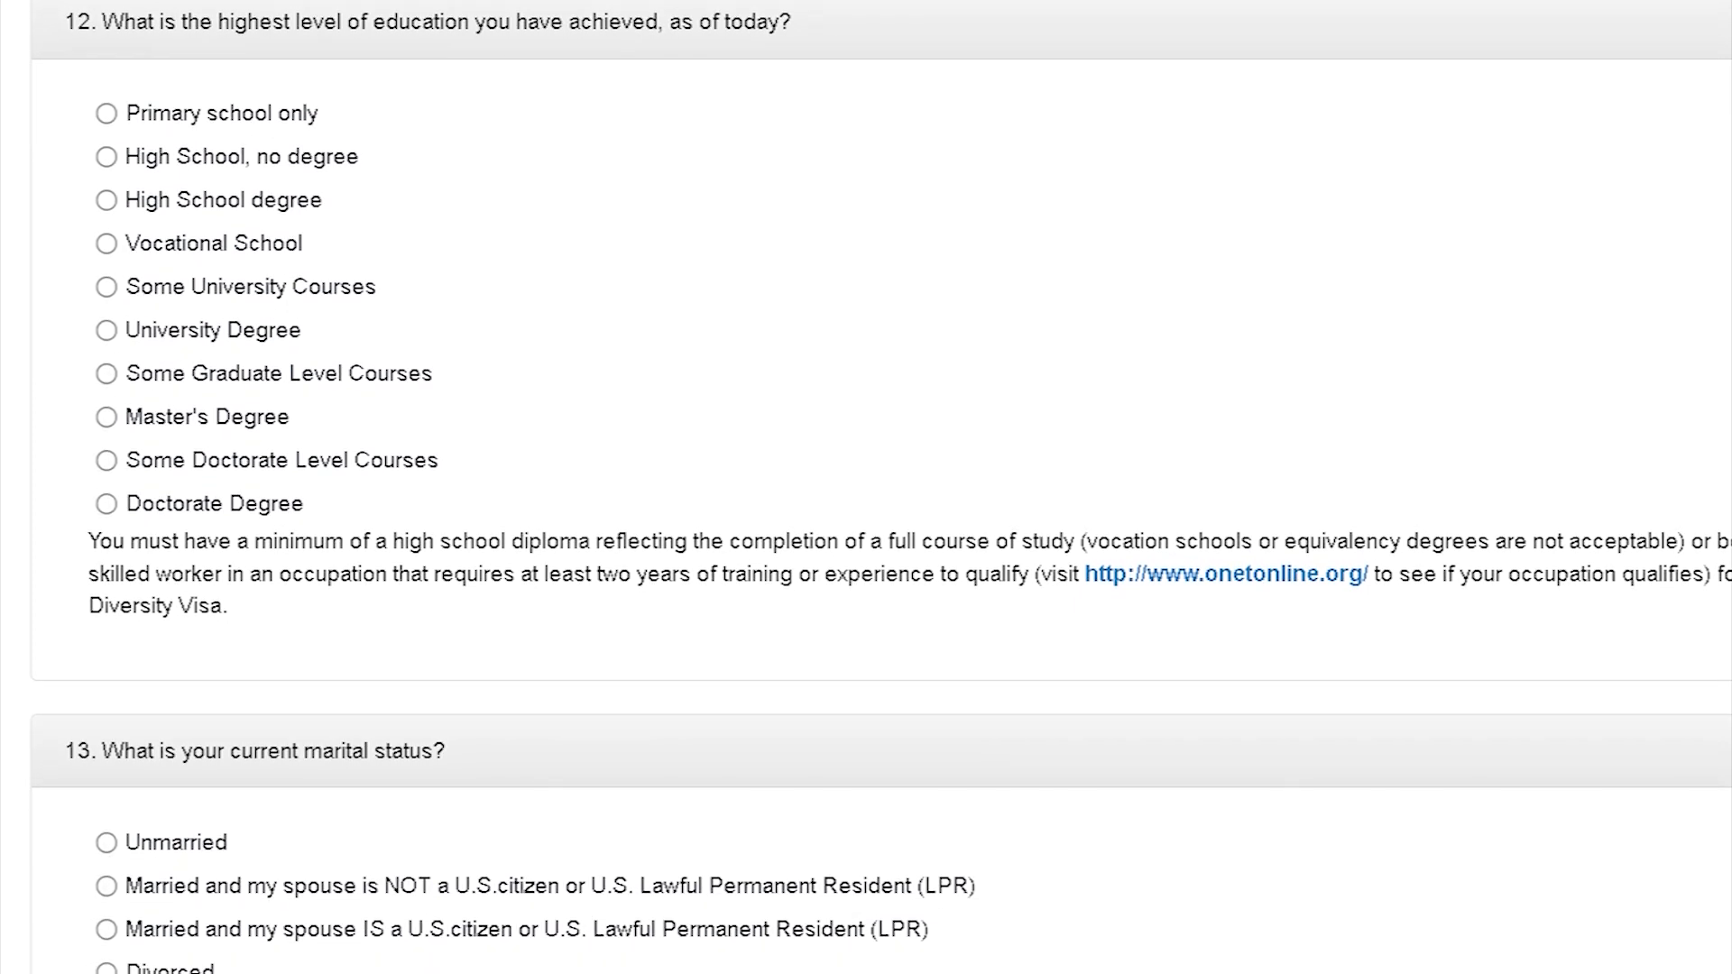
scroll(1340, 578, up, 1)
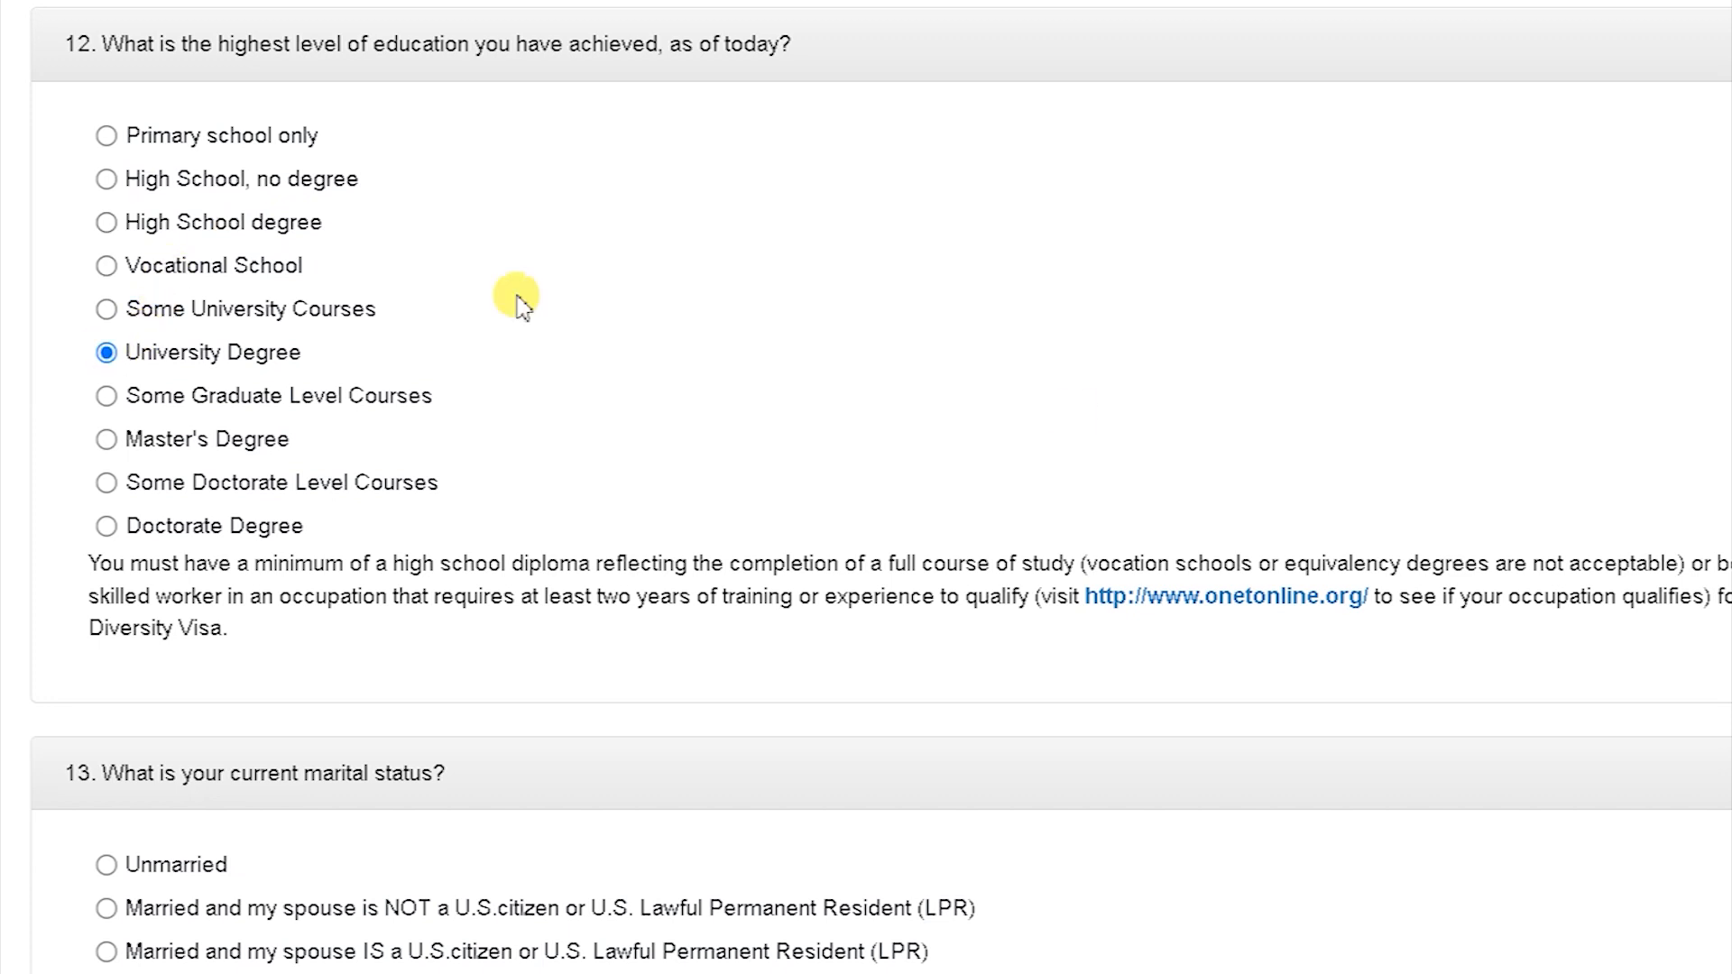
scroll(1588, 469, down, 1)
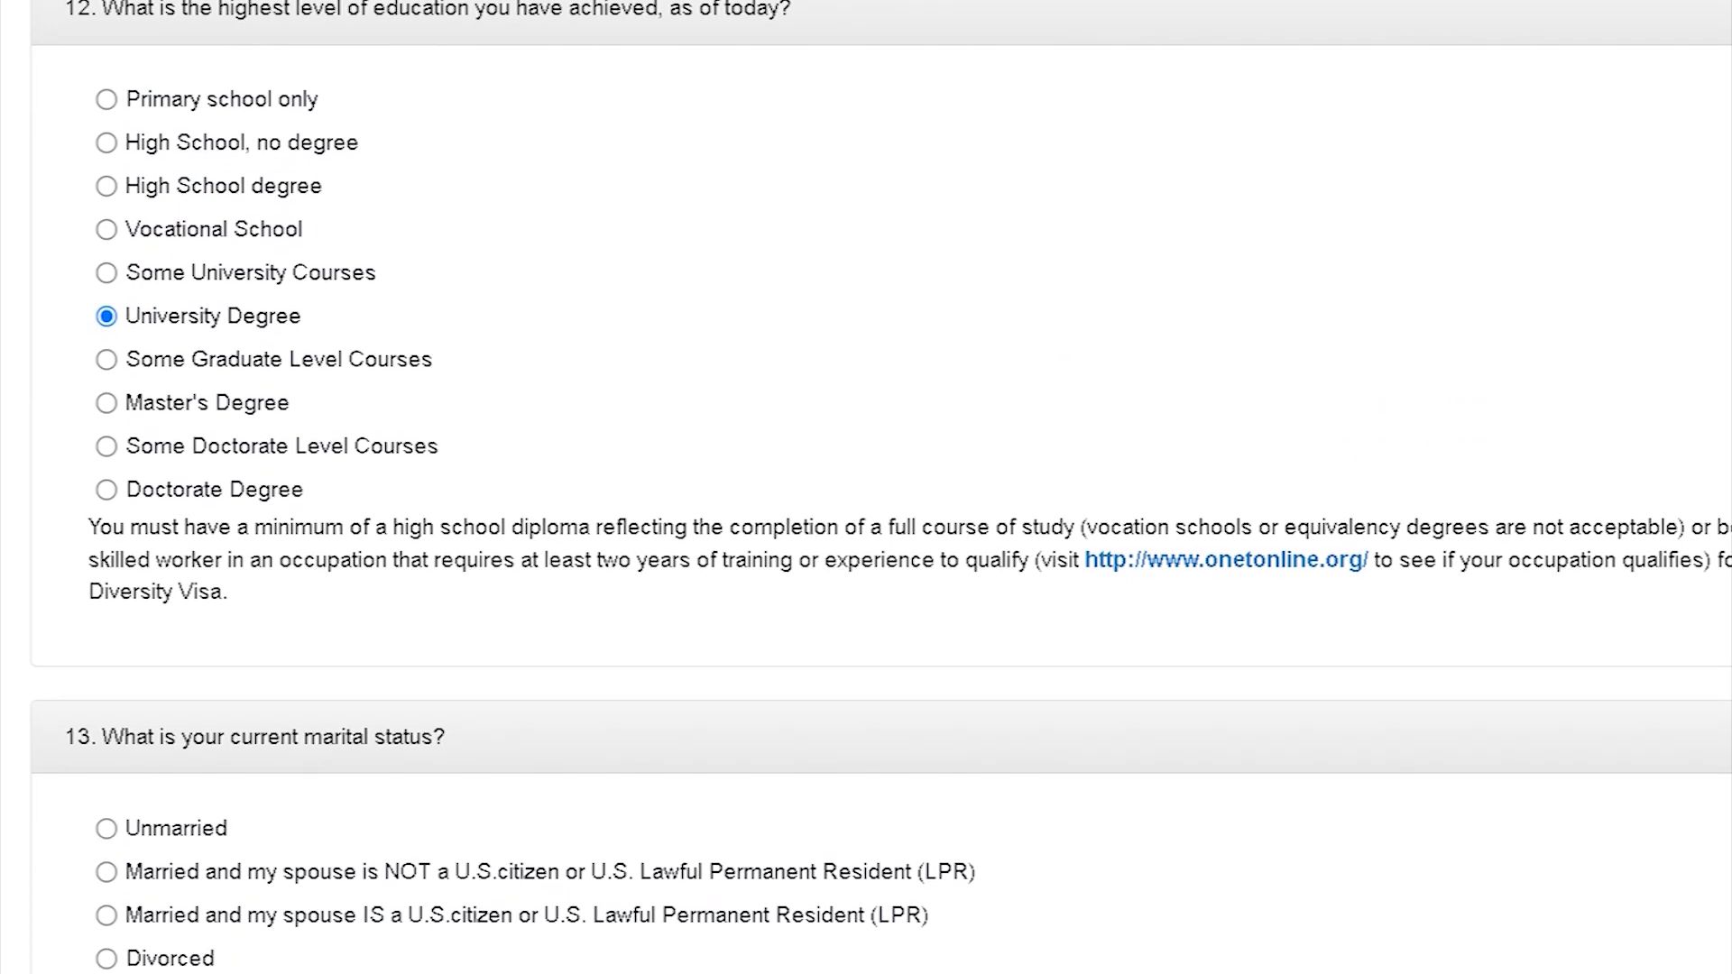
scroll(881, 487, down, 5)
scroll(880, 487, down, 5)
scroll(989, 514, down, 1)
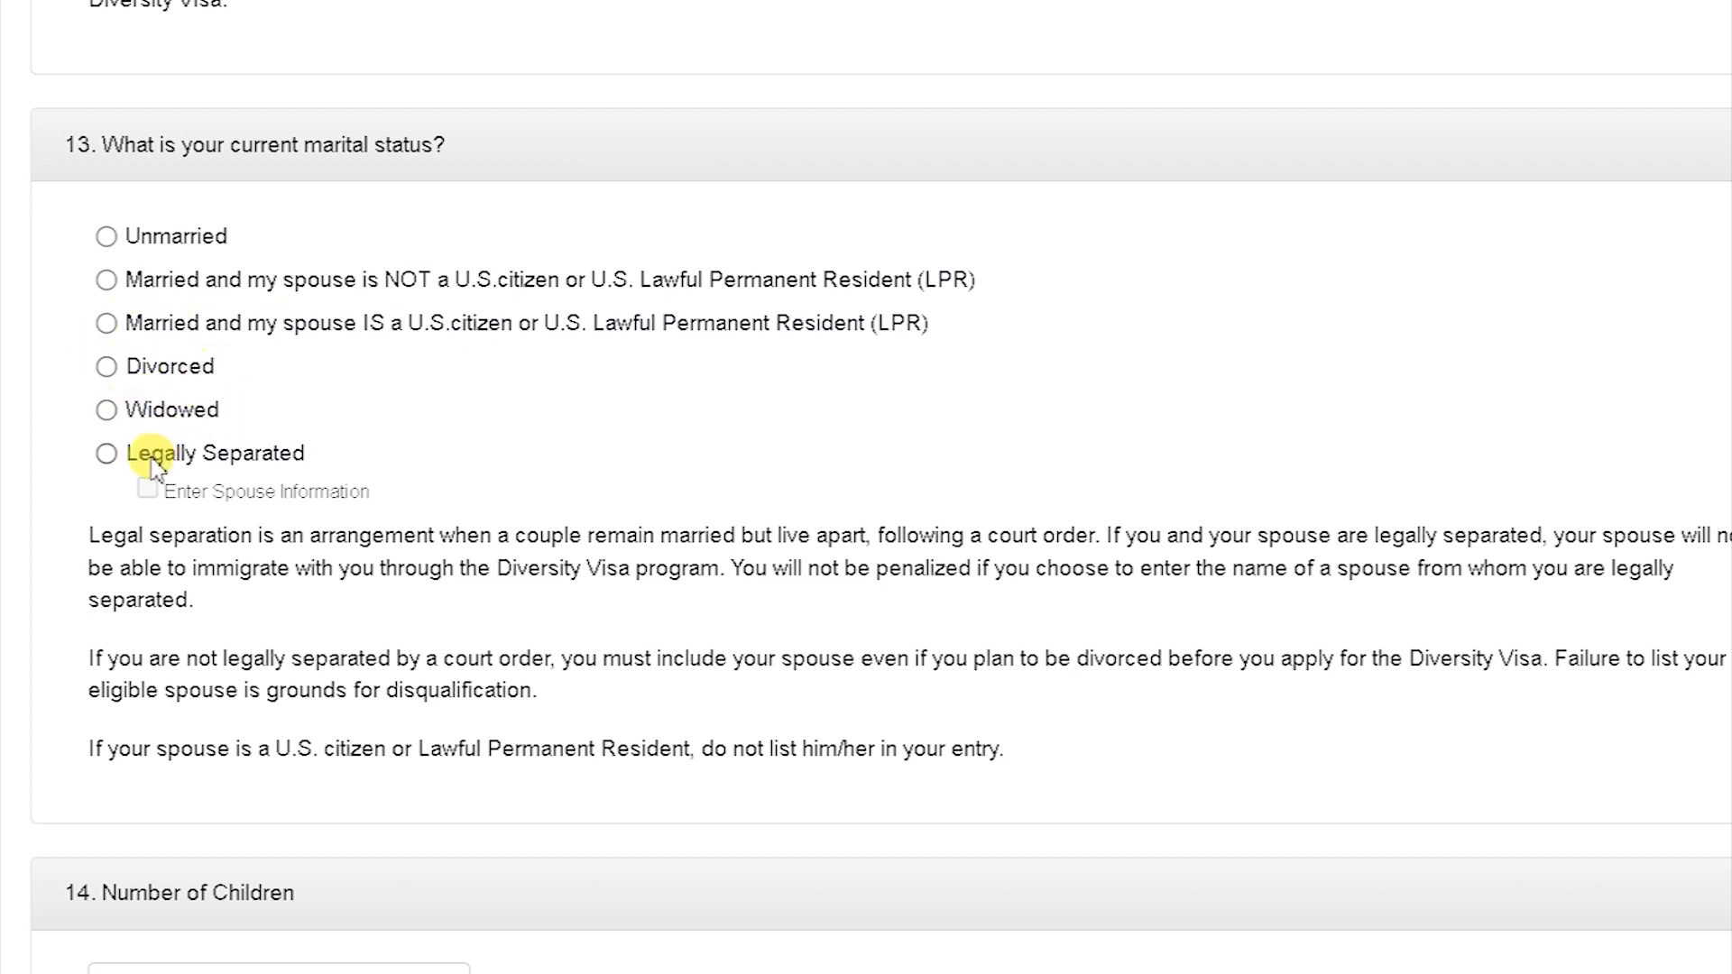
Step: Mark marital status Unmarried, enter 0 children, and continue to the review page
click(106, 236)
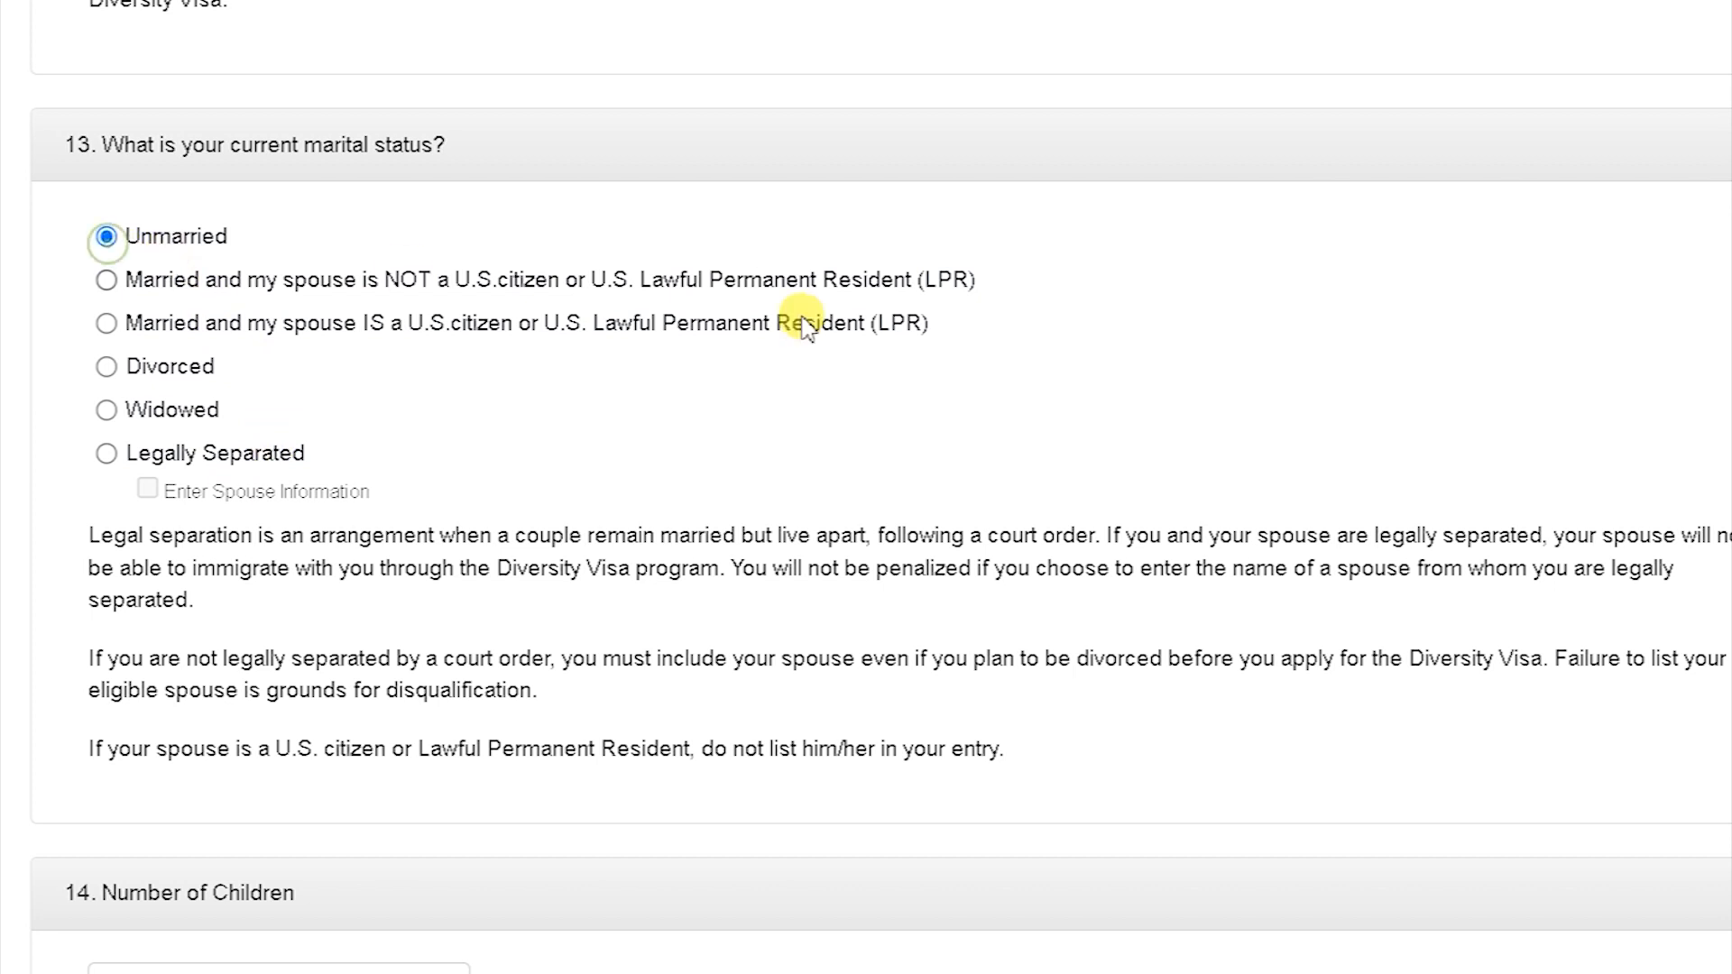
scroll(866, 487, down, 5)
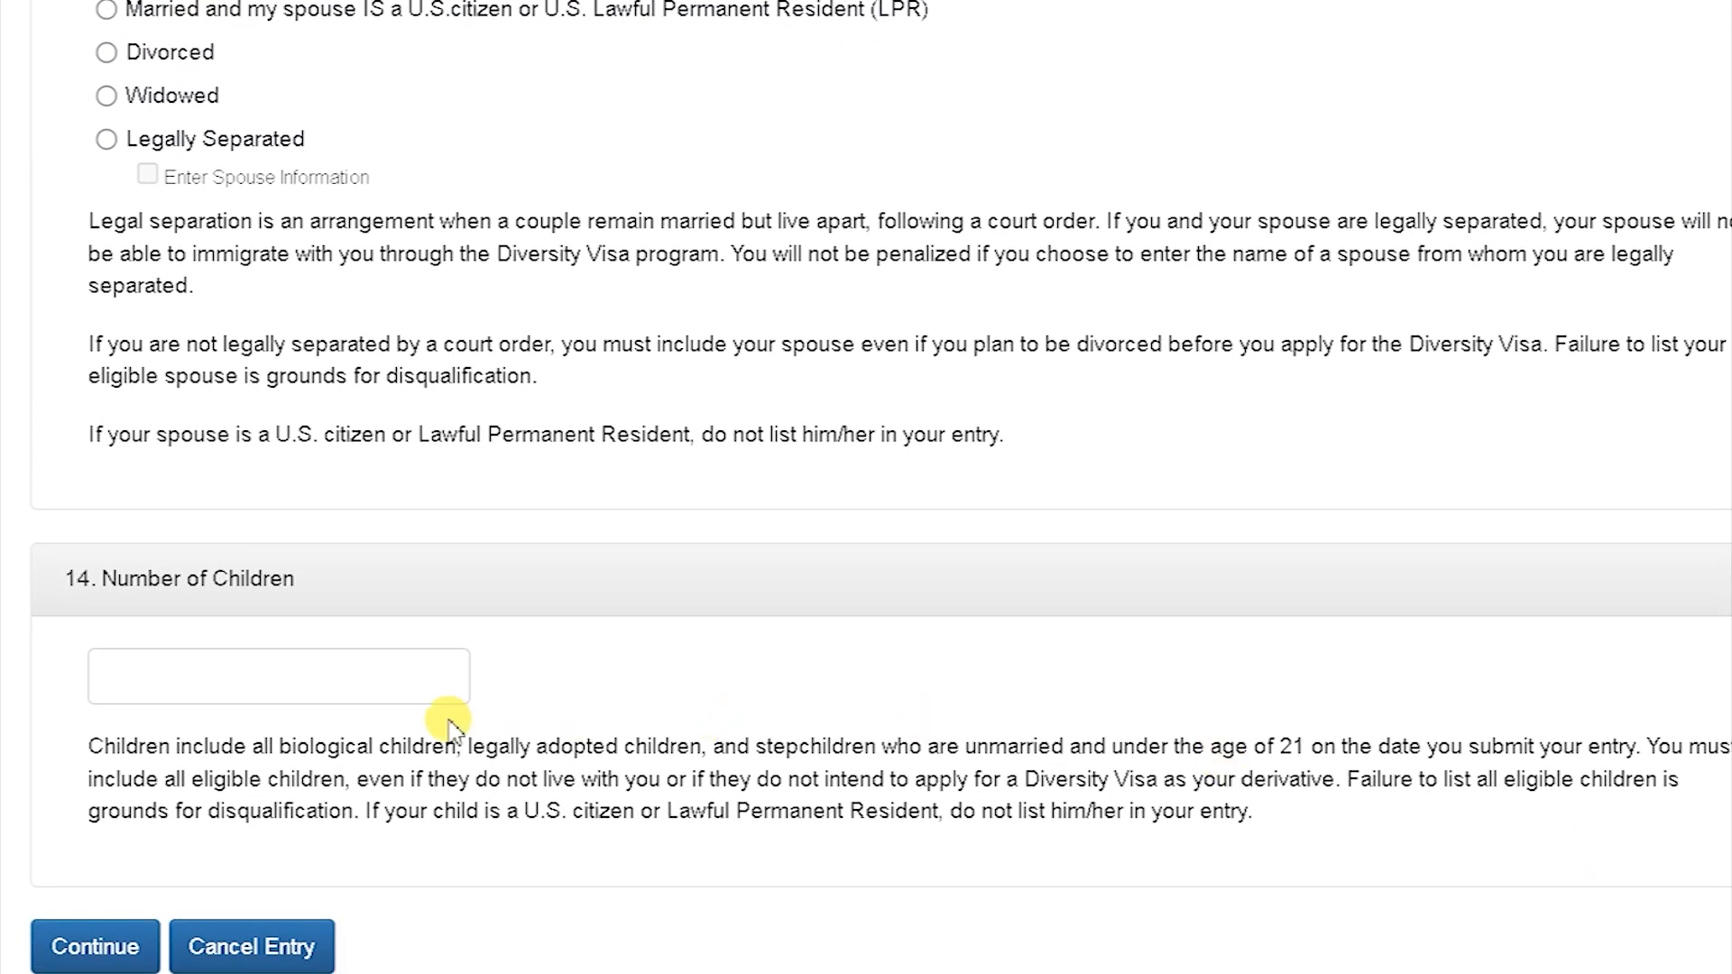
click(219, 665)
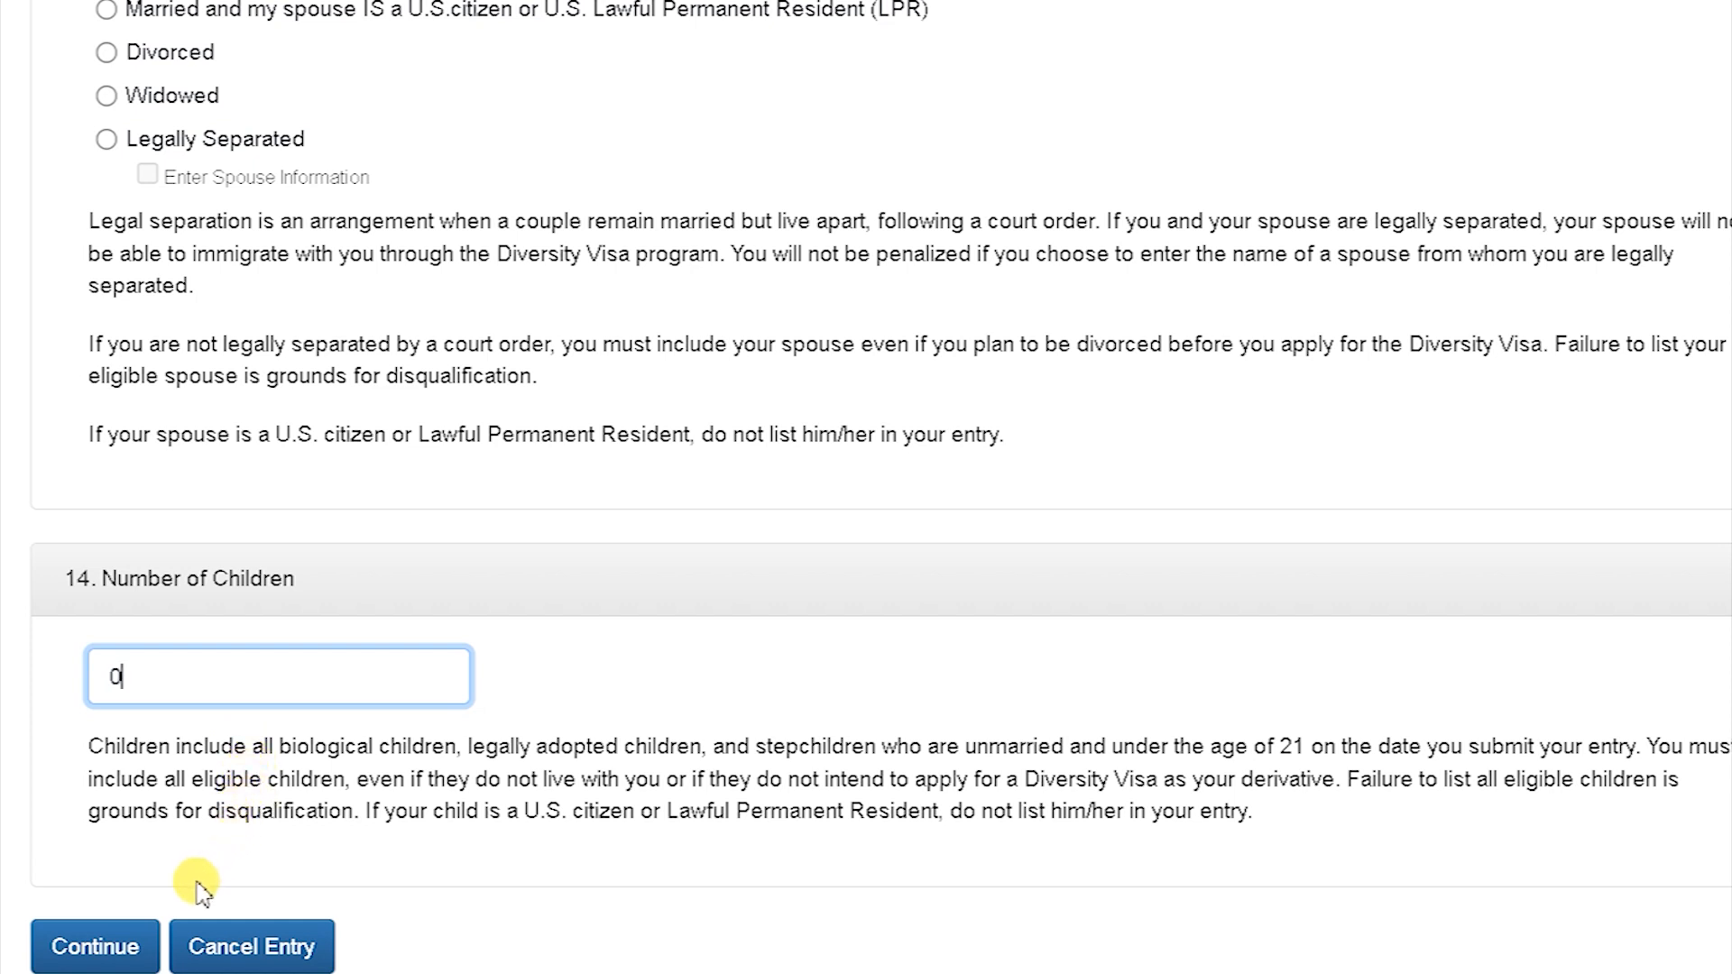
click(143, 954)
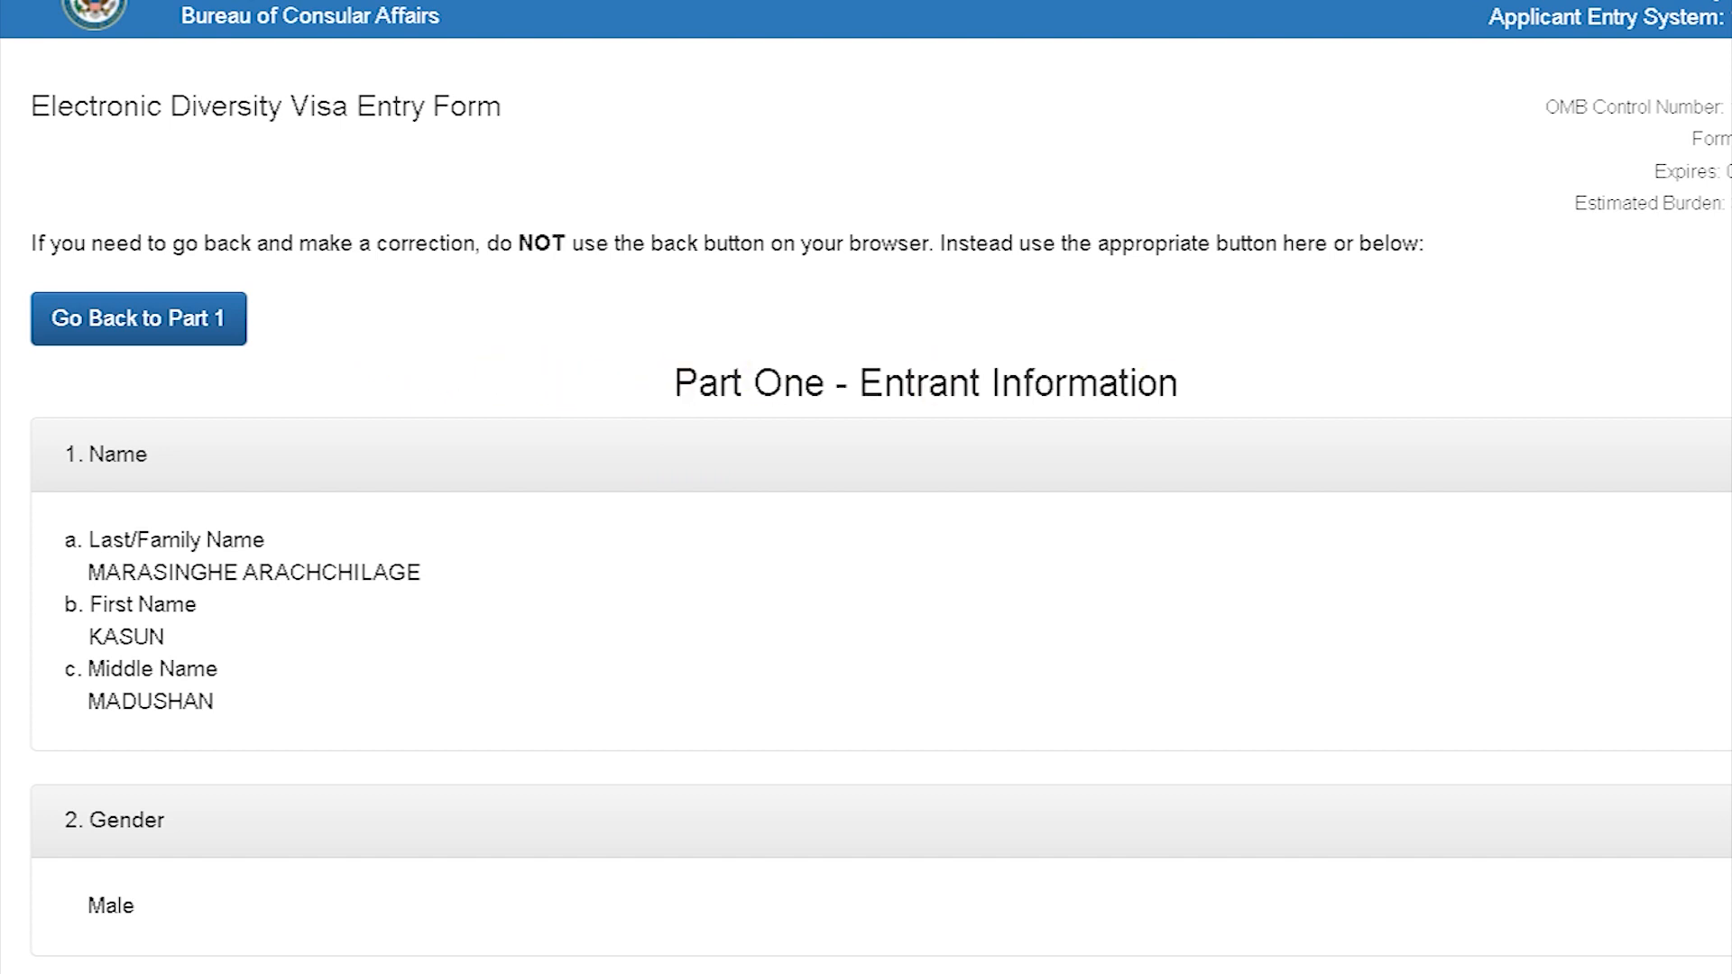
Step: Check all answers on the DV-2025 review page, then submit the entry
scroll(866, 487, down, 3)
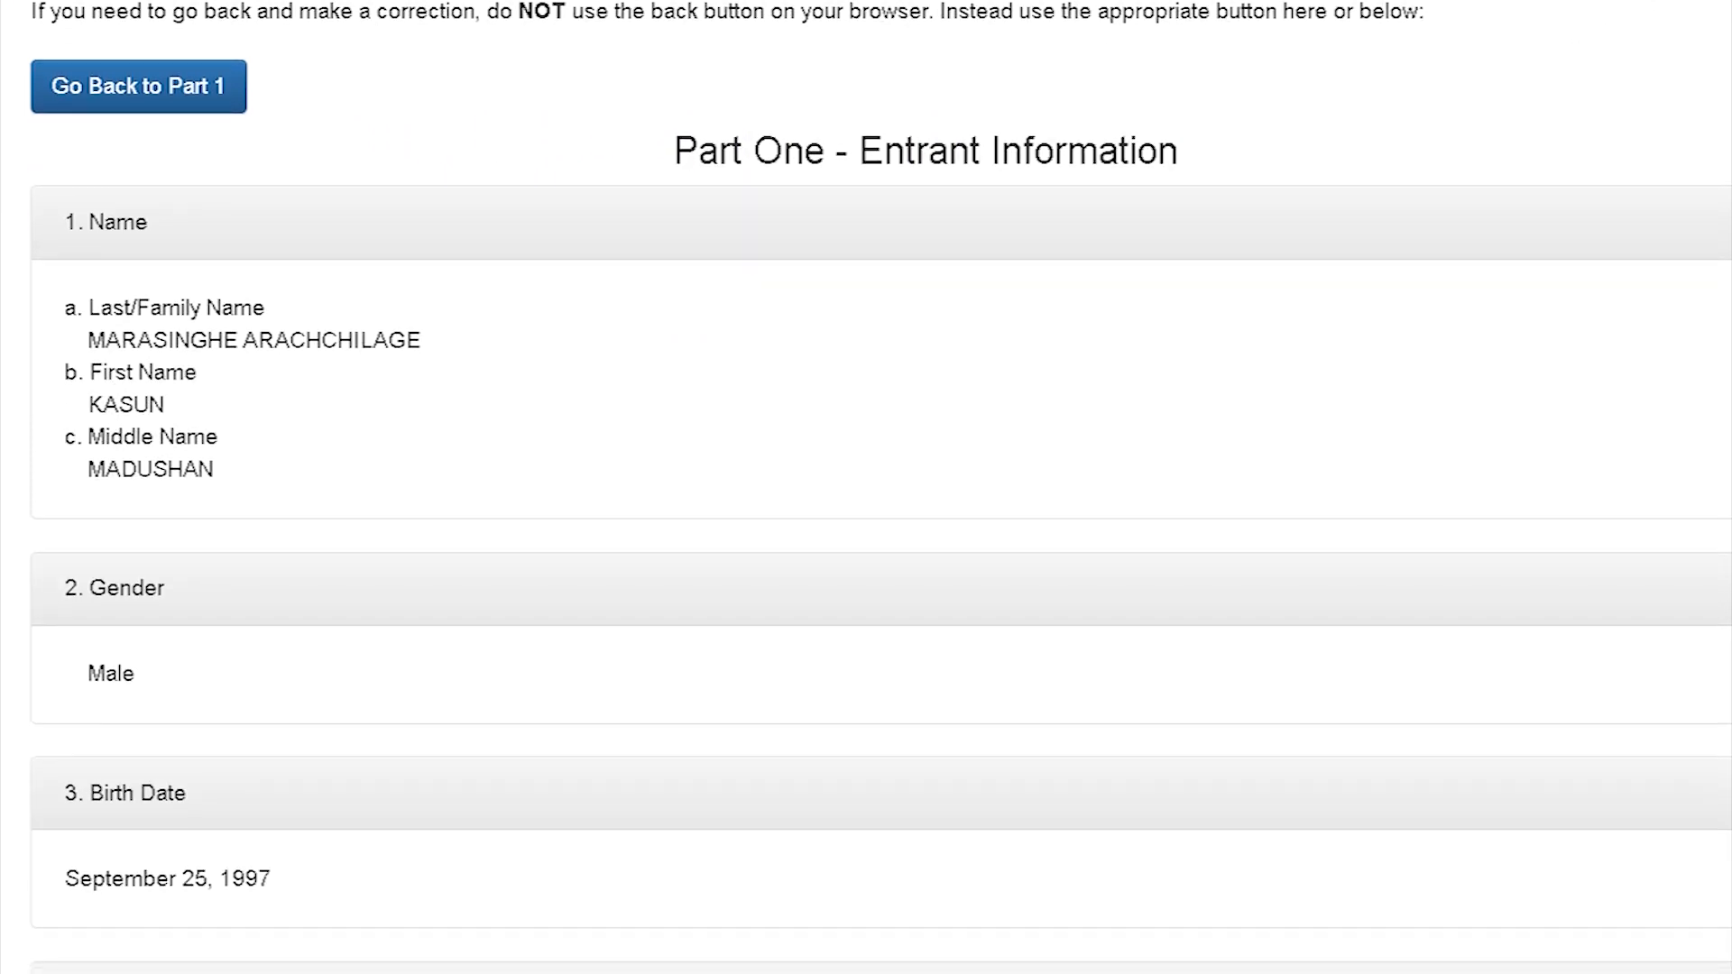
scroll(866, 487, down, 1)
scroll(865, 487, down, 1)
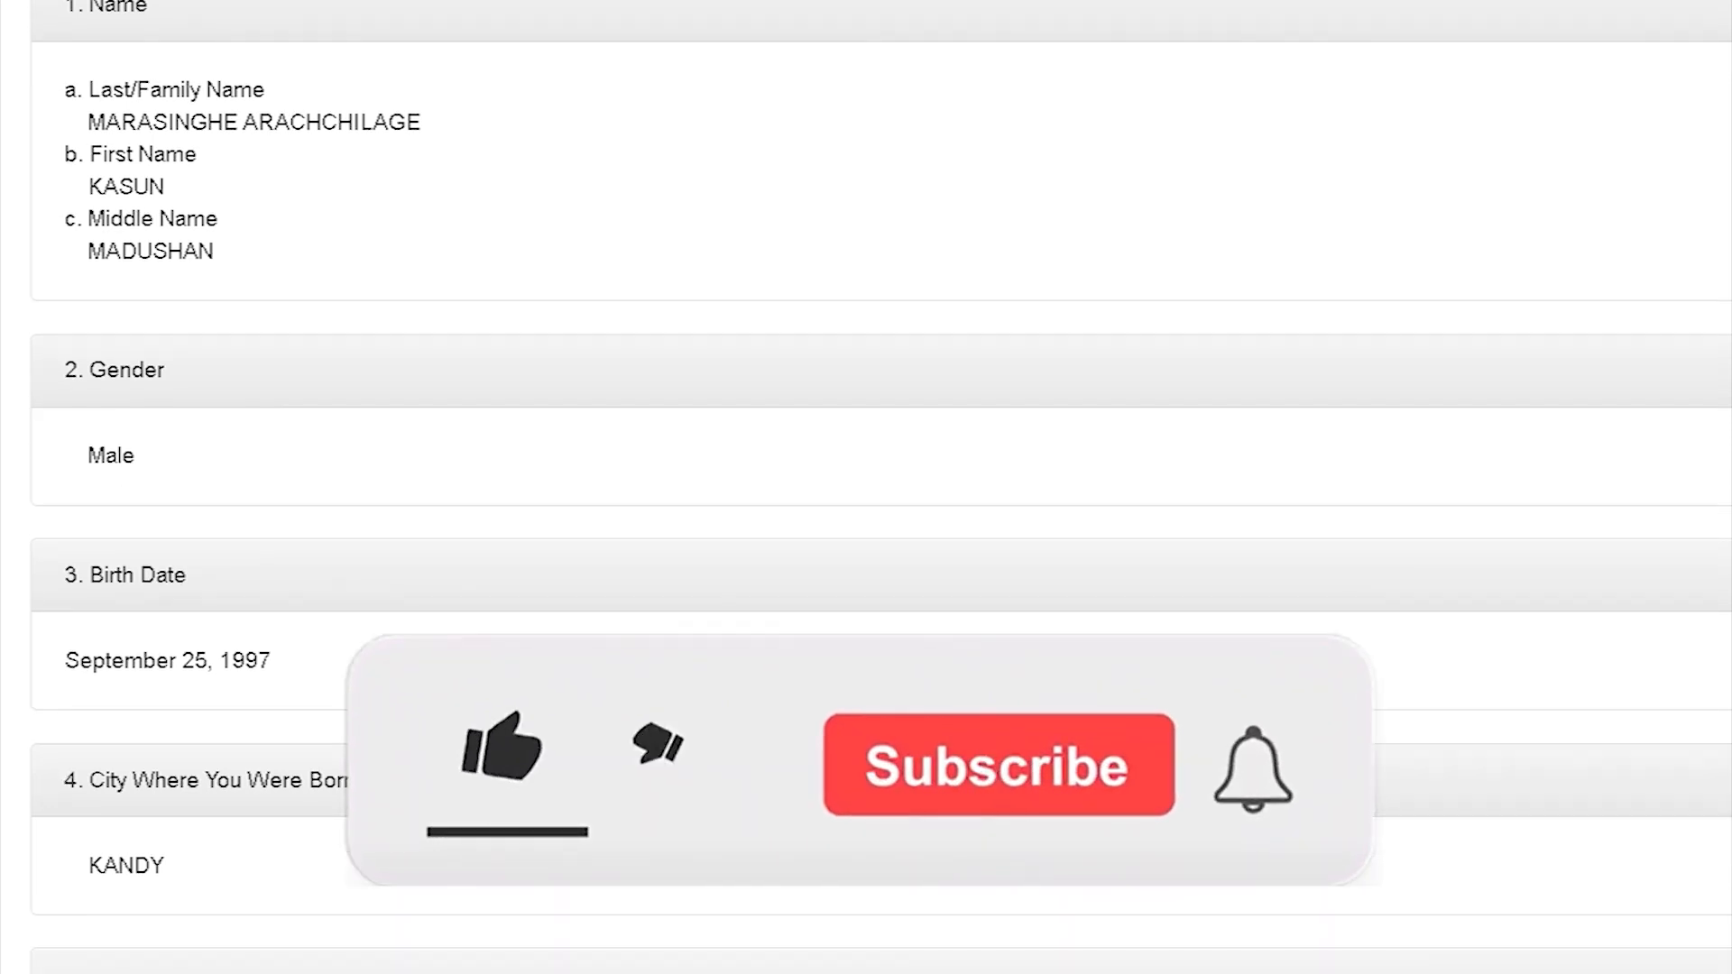
scroll(865, 487, down, 3)
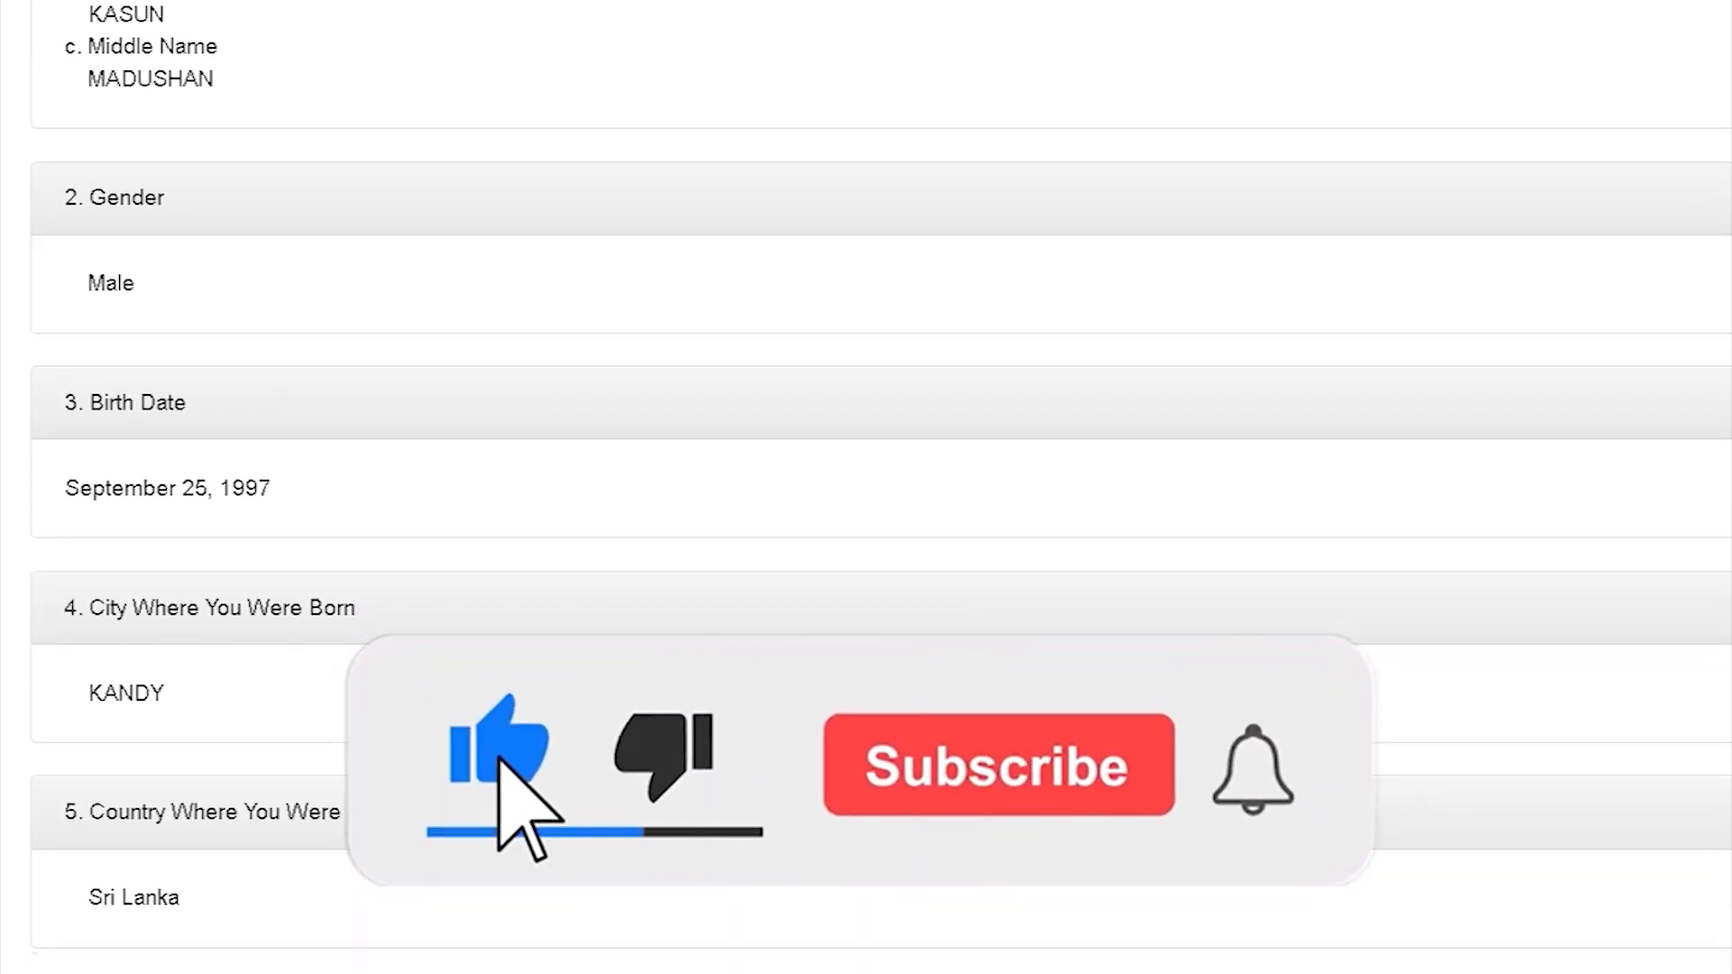
scroll(866, 487, down, 4)
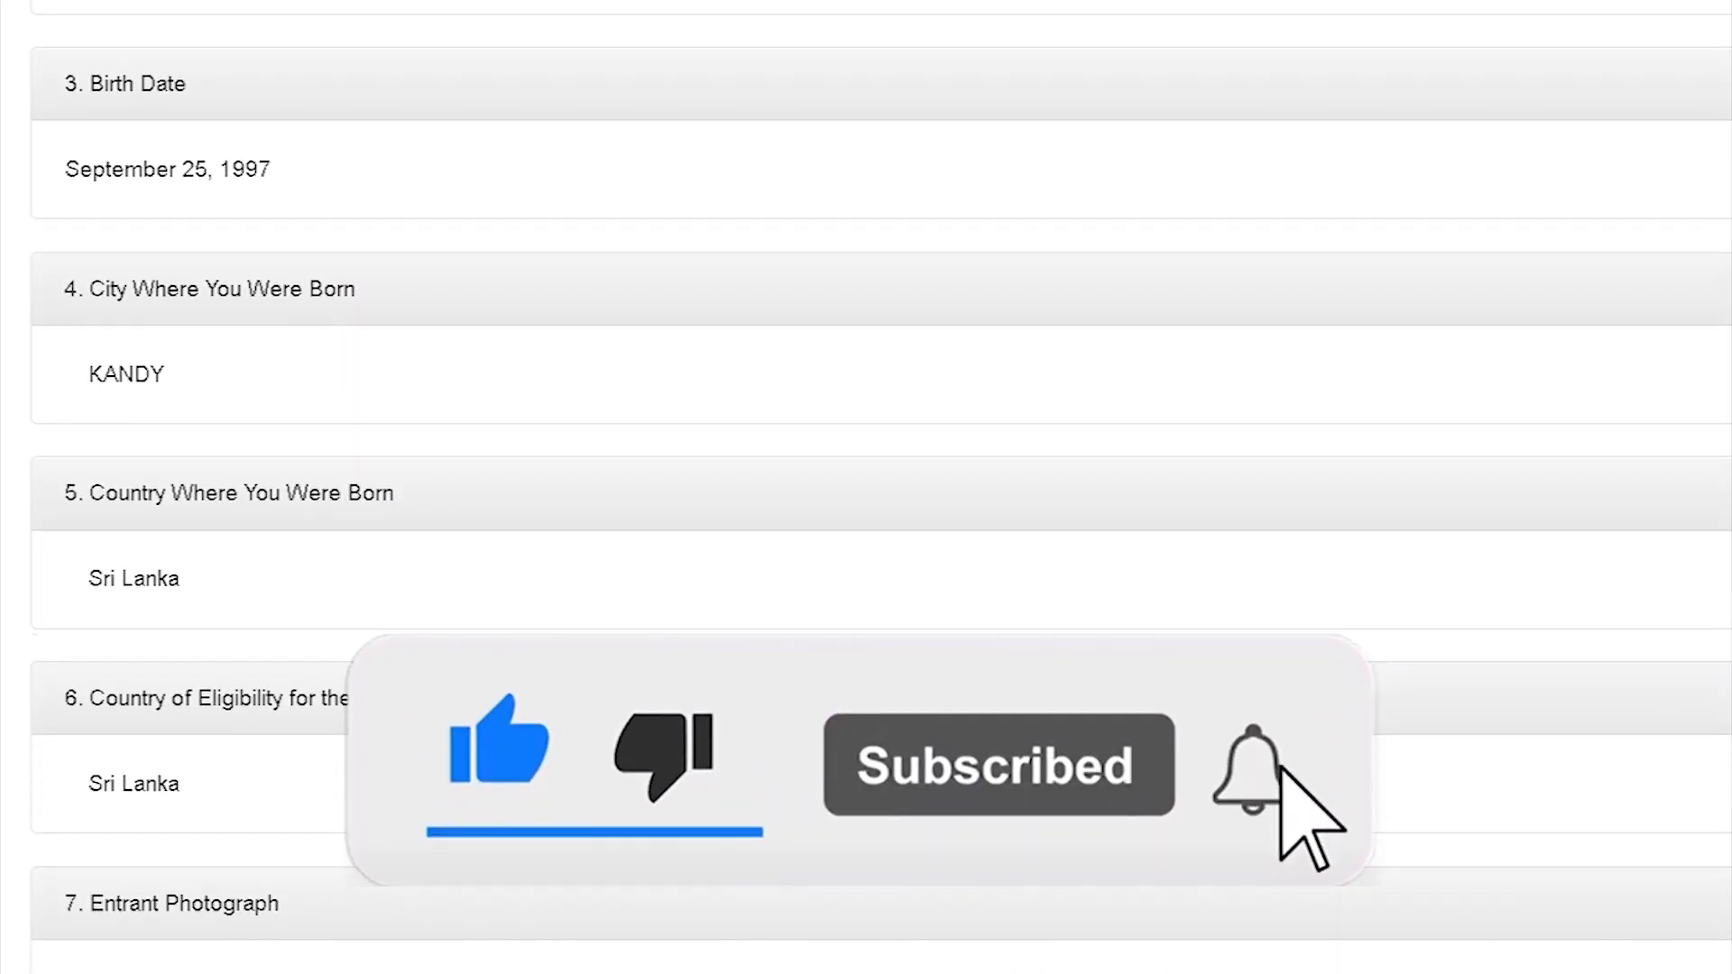
scroll(866, 487, down, 5)
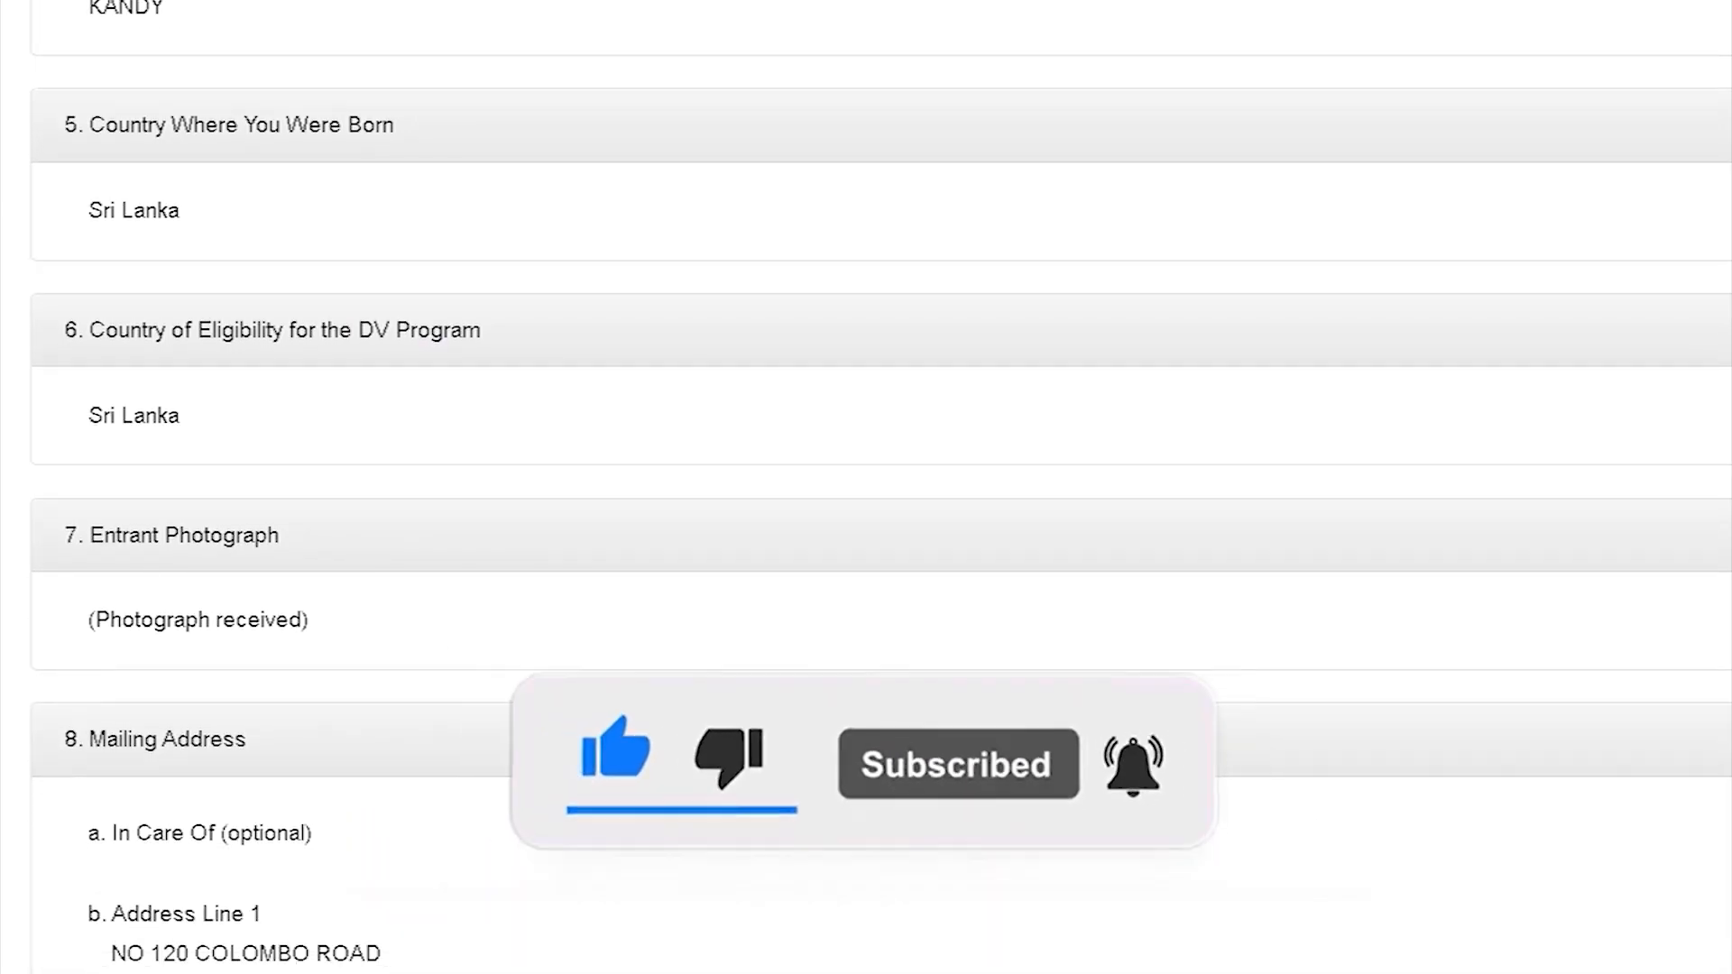
scroll(866, 487, down, 6)
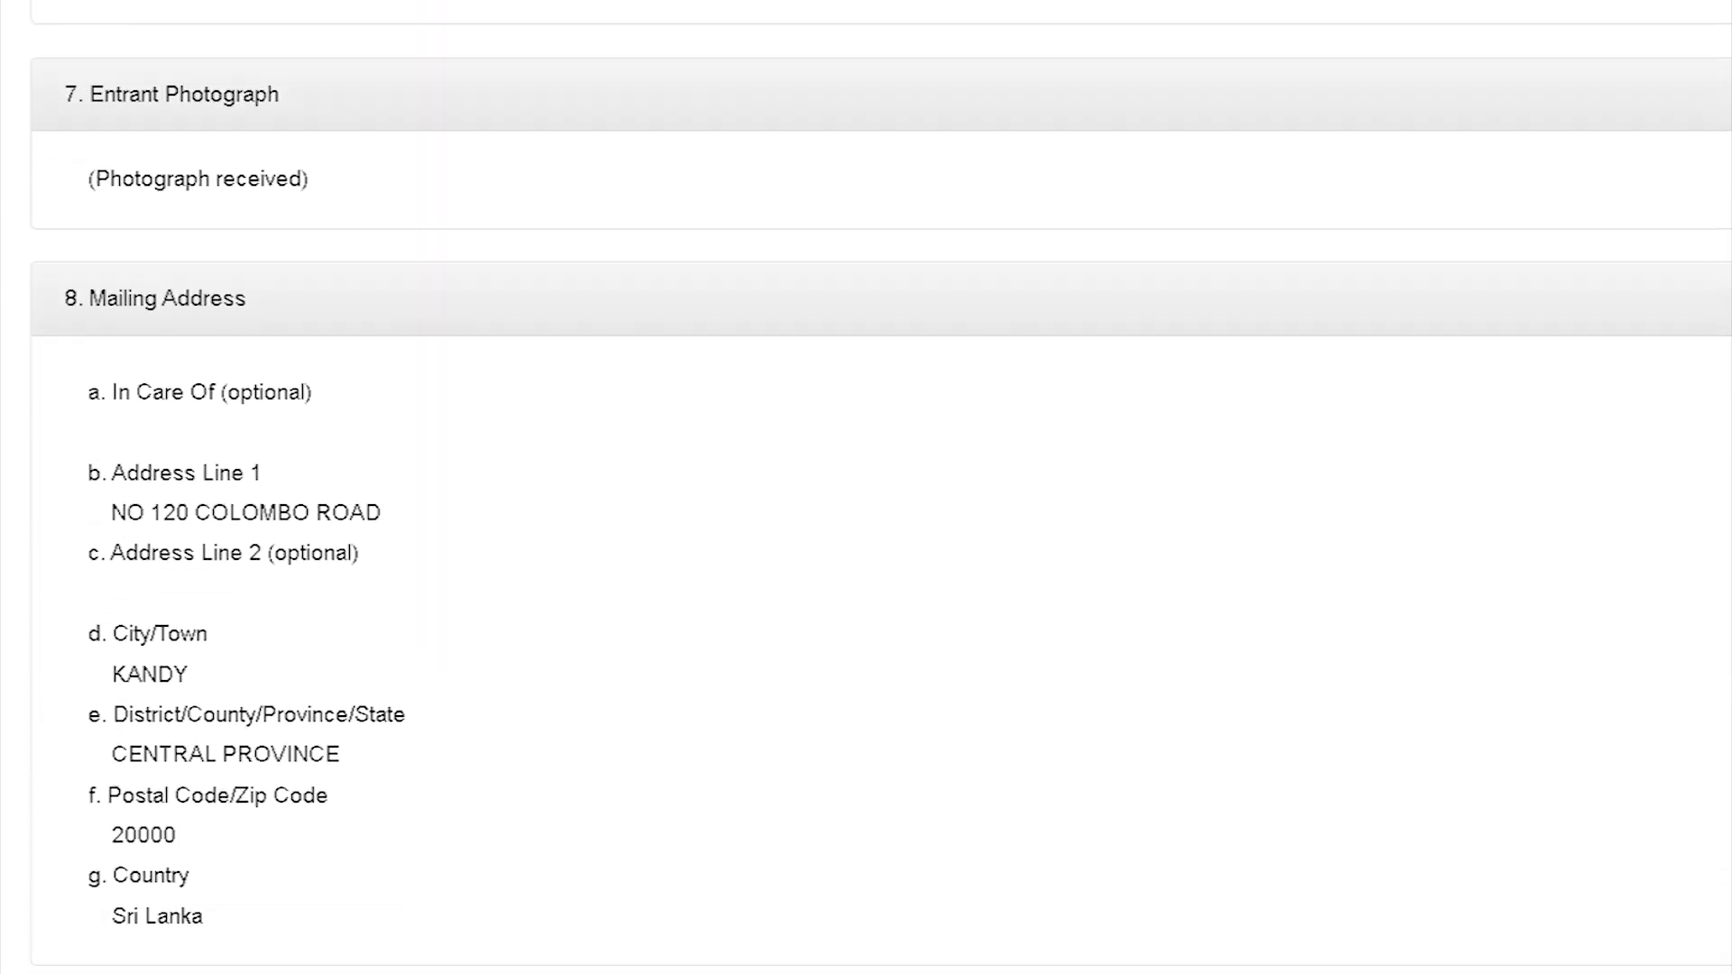
scroll(866, 487, down, 5)
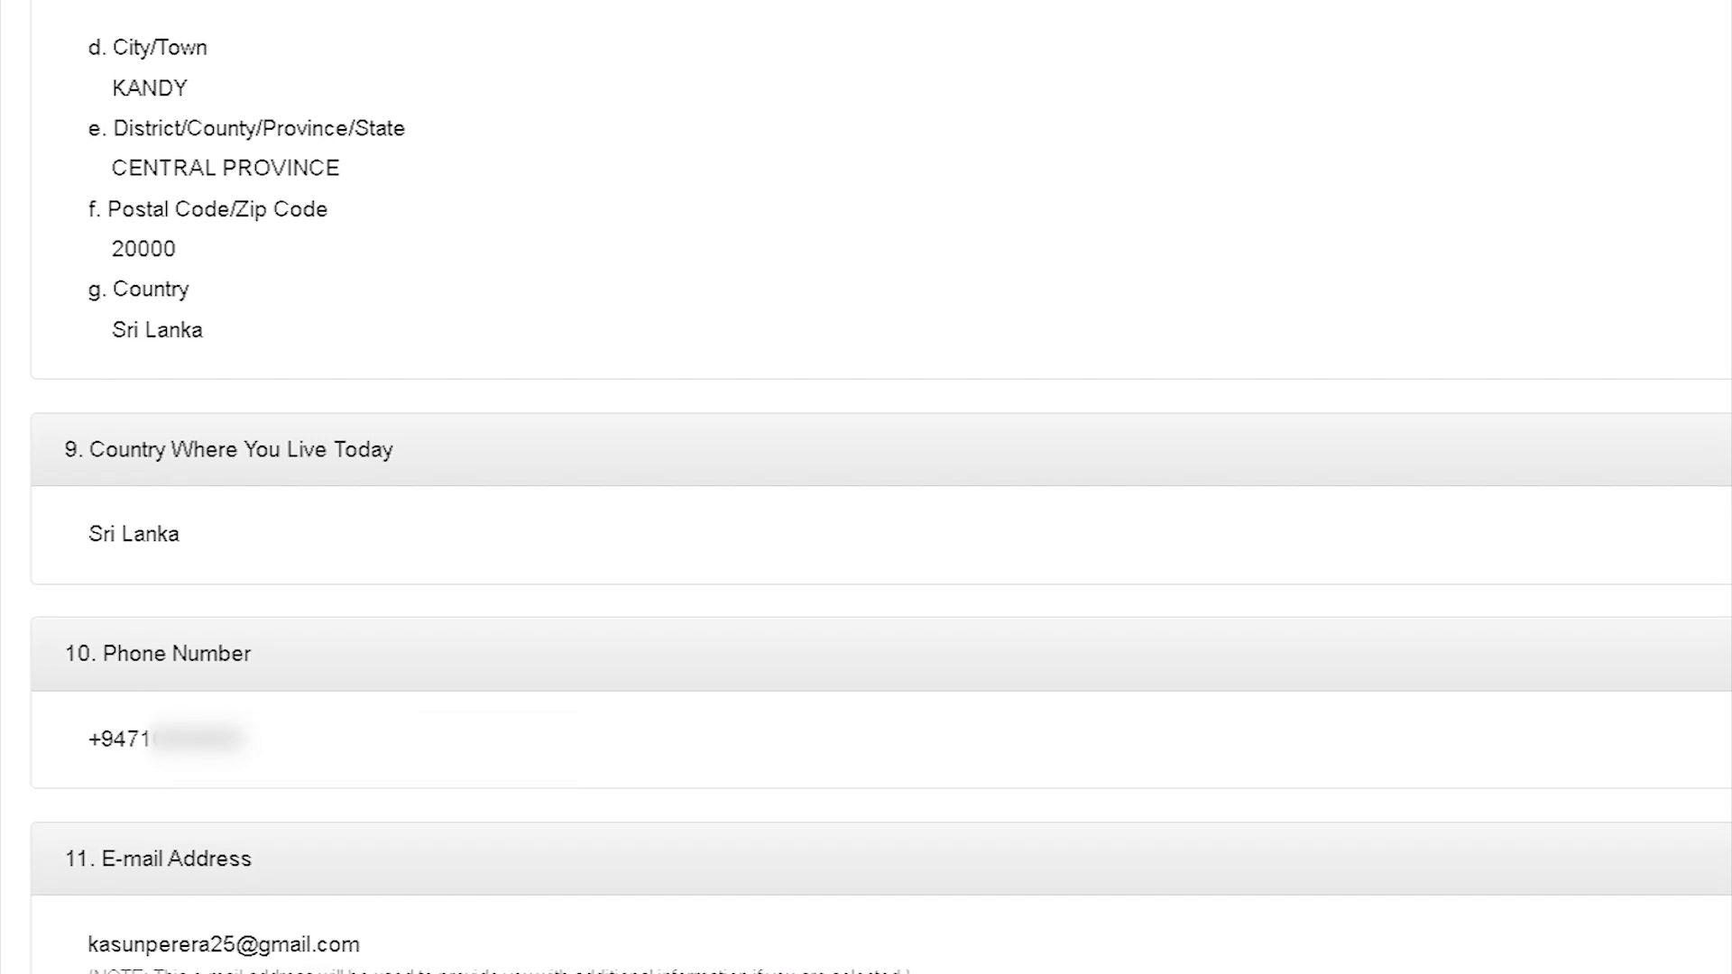
scroll(866, 487, down, 4)
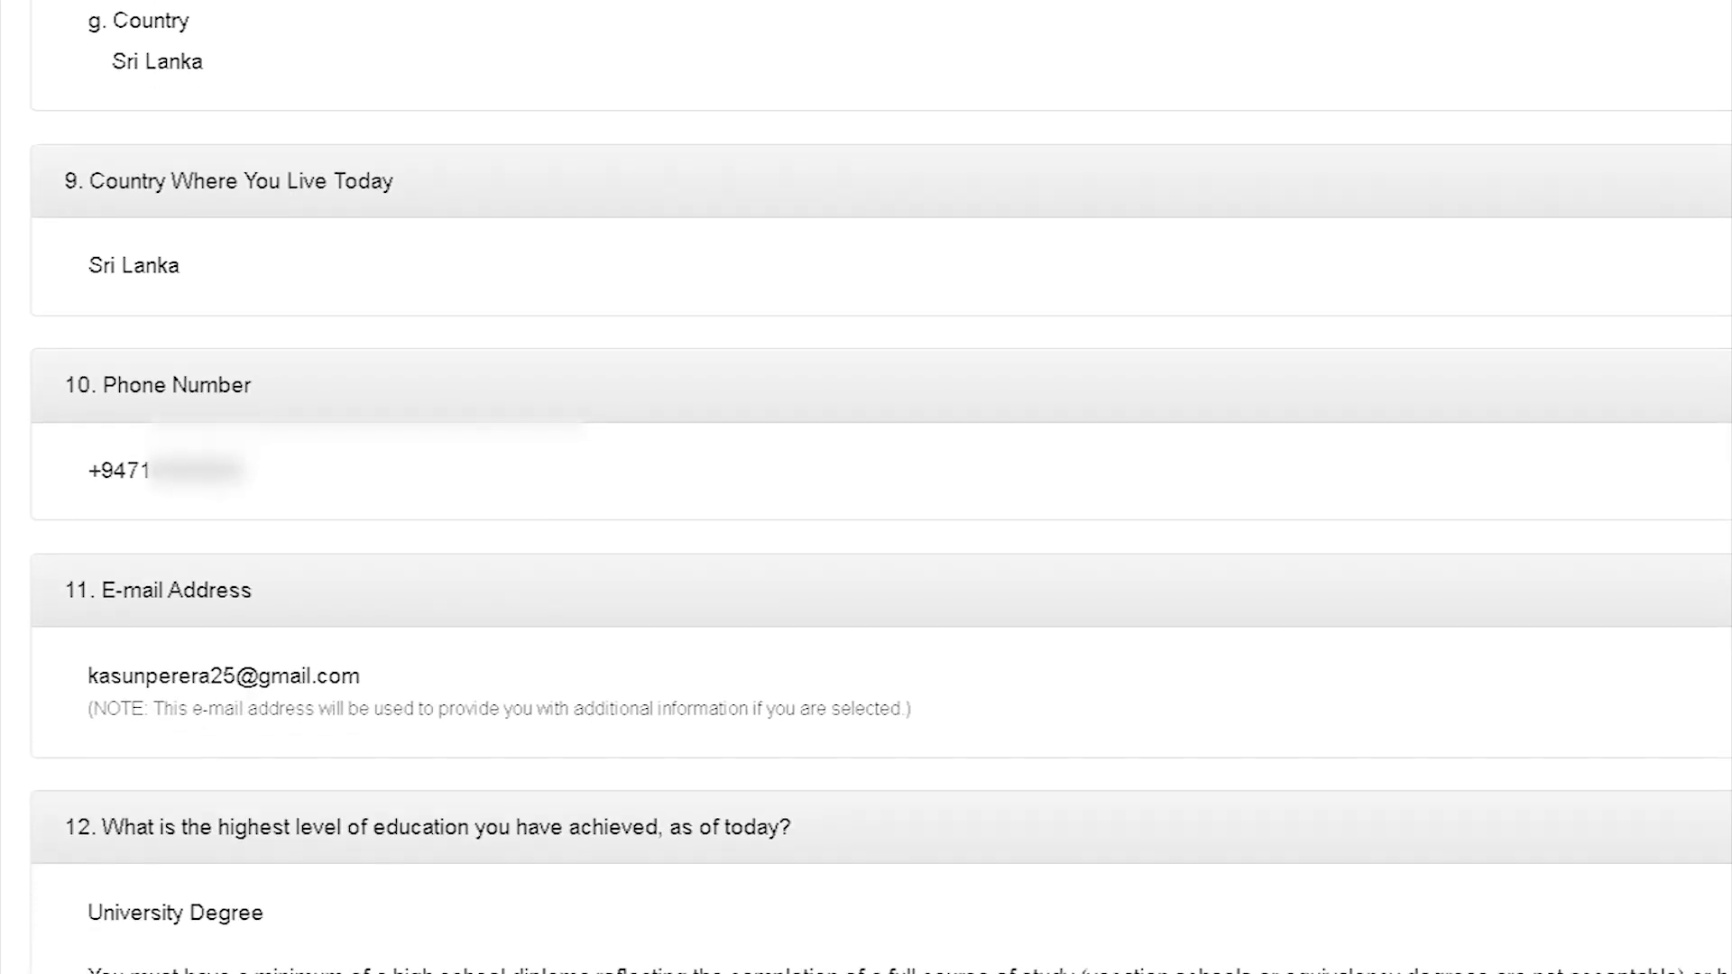
scroll(866, 487, down, 2)
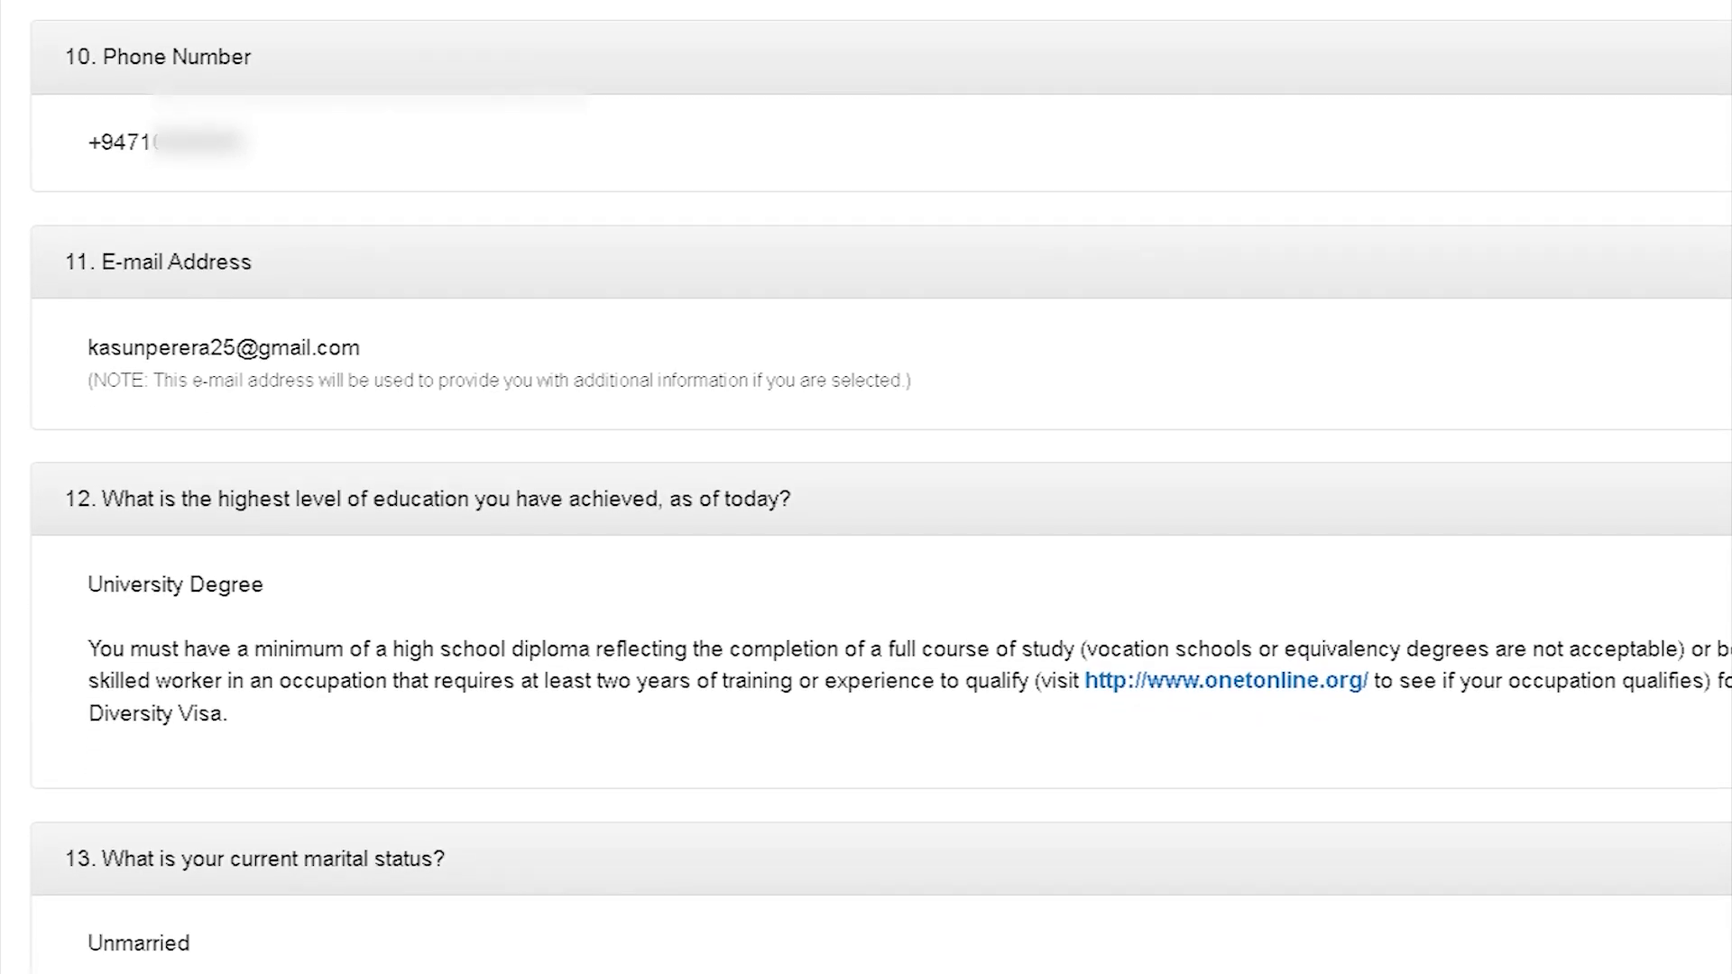
scroll(866, 487, down, 1)
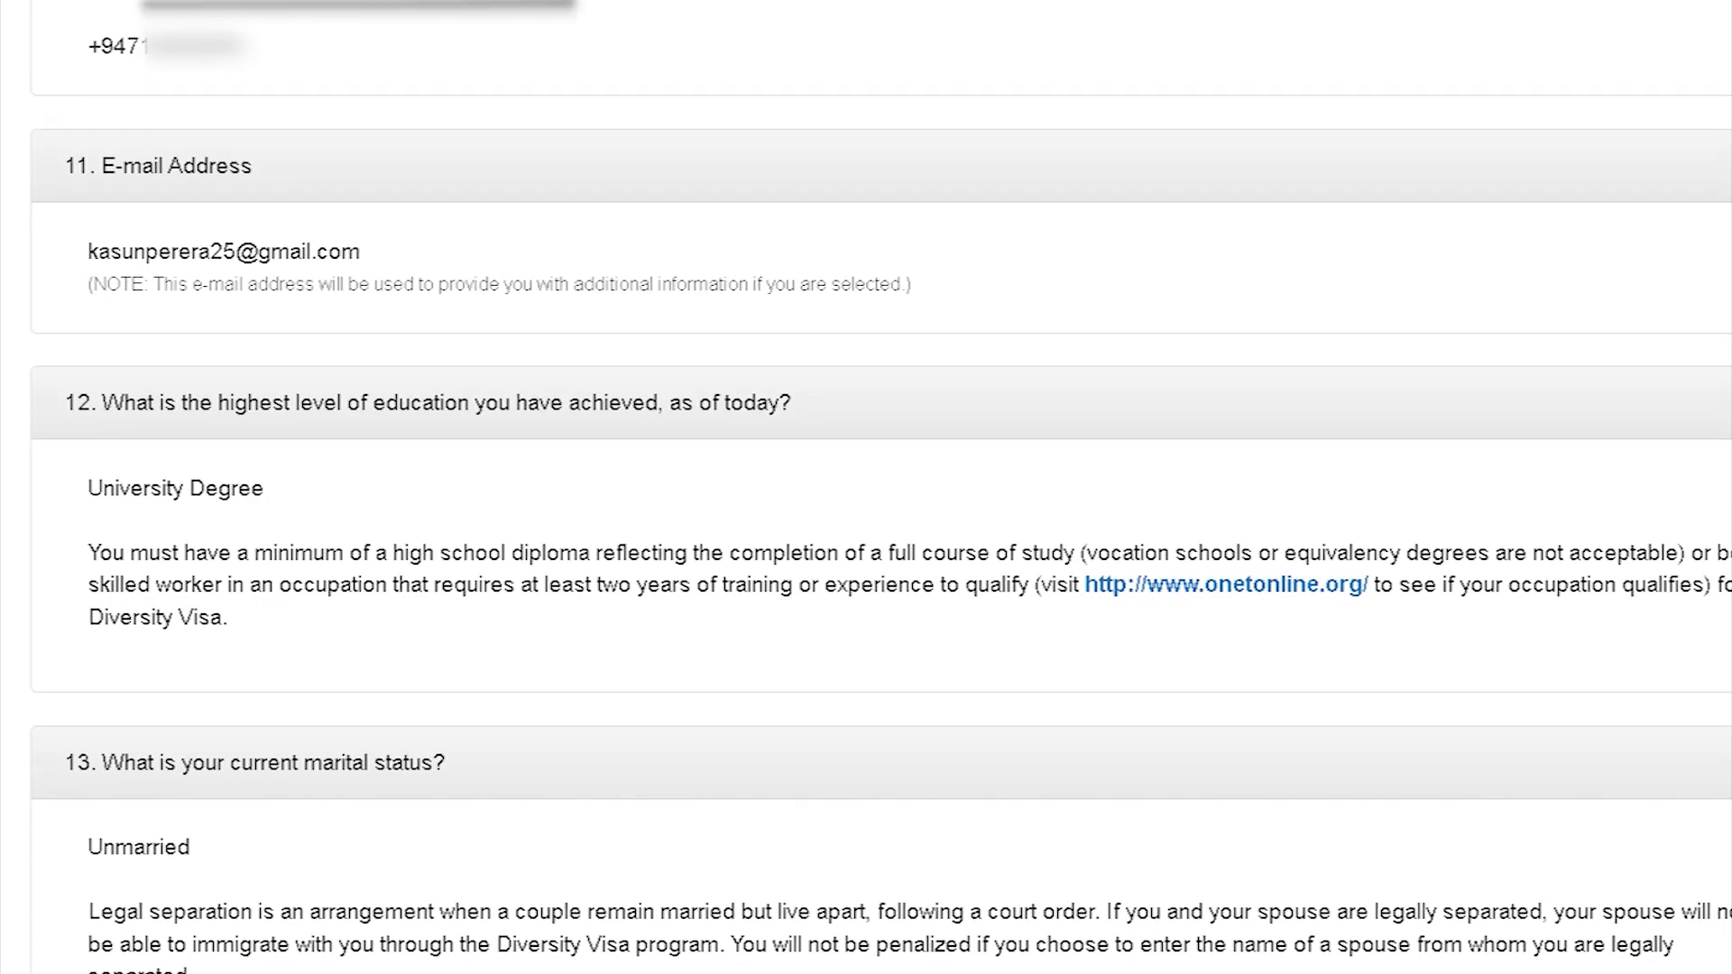
scroll(866, 487, down, 2)
scroll(866, 487, down, 5)
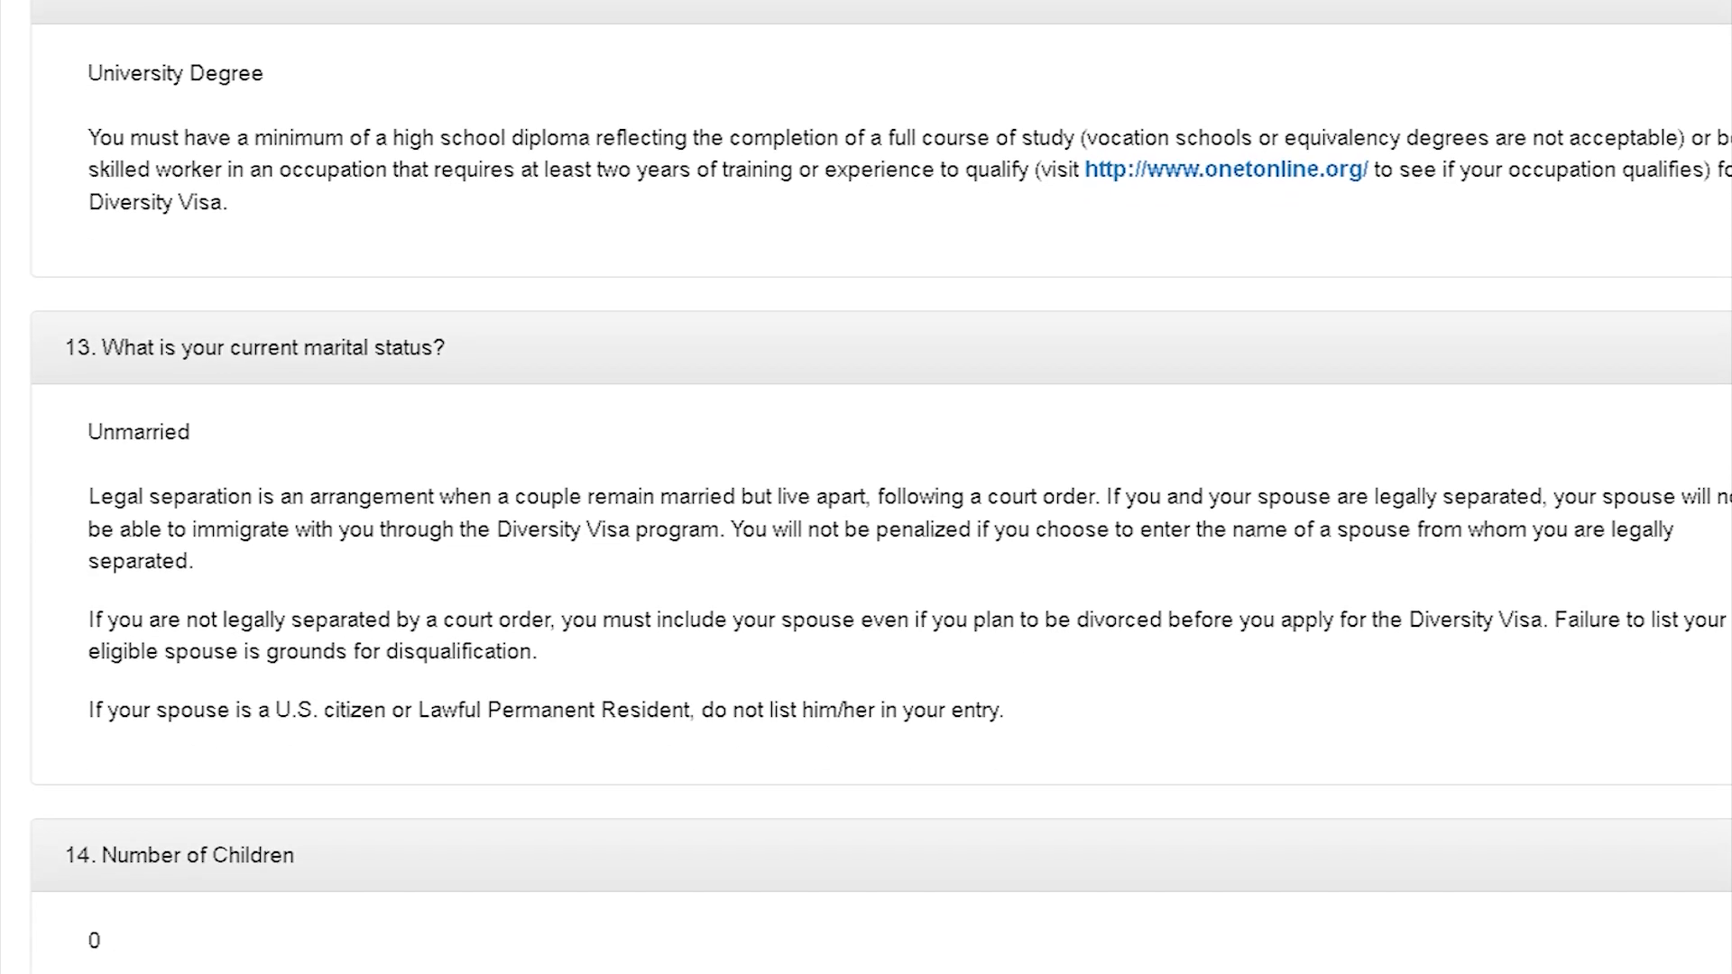
scroll(866, 487, down, 1)
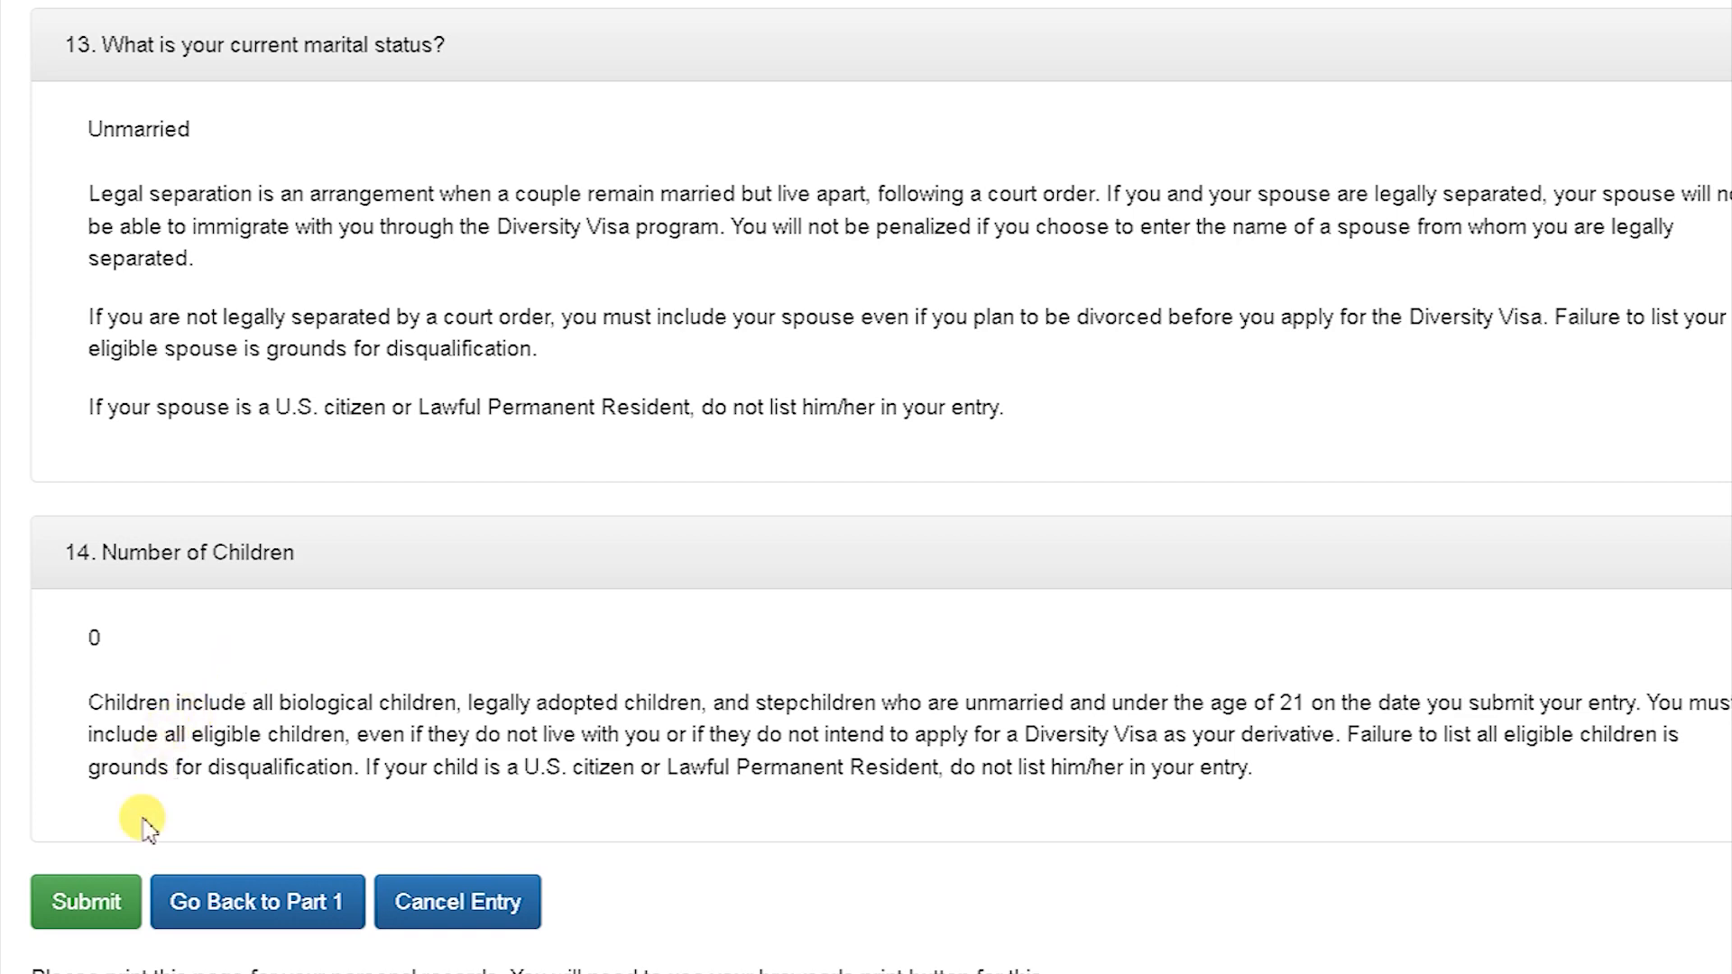
click(88, 900)
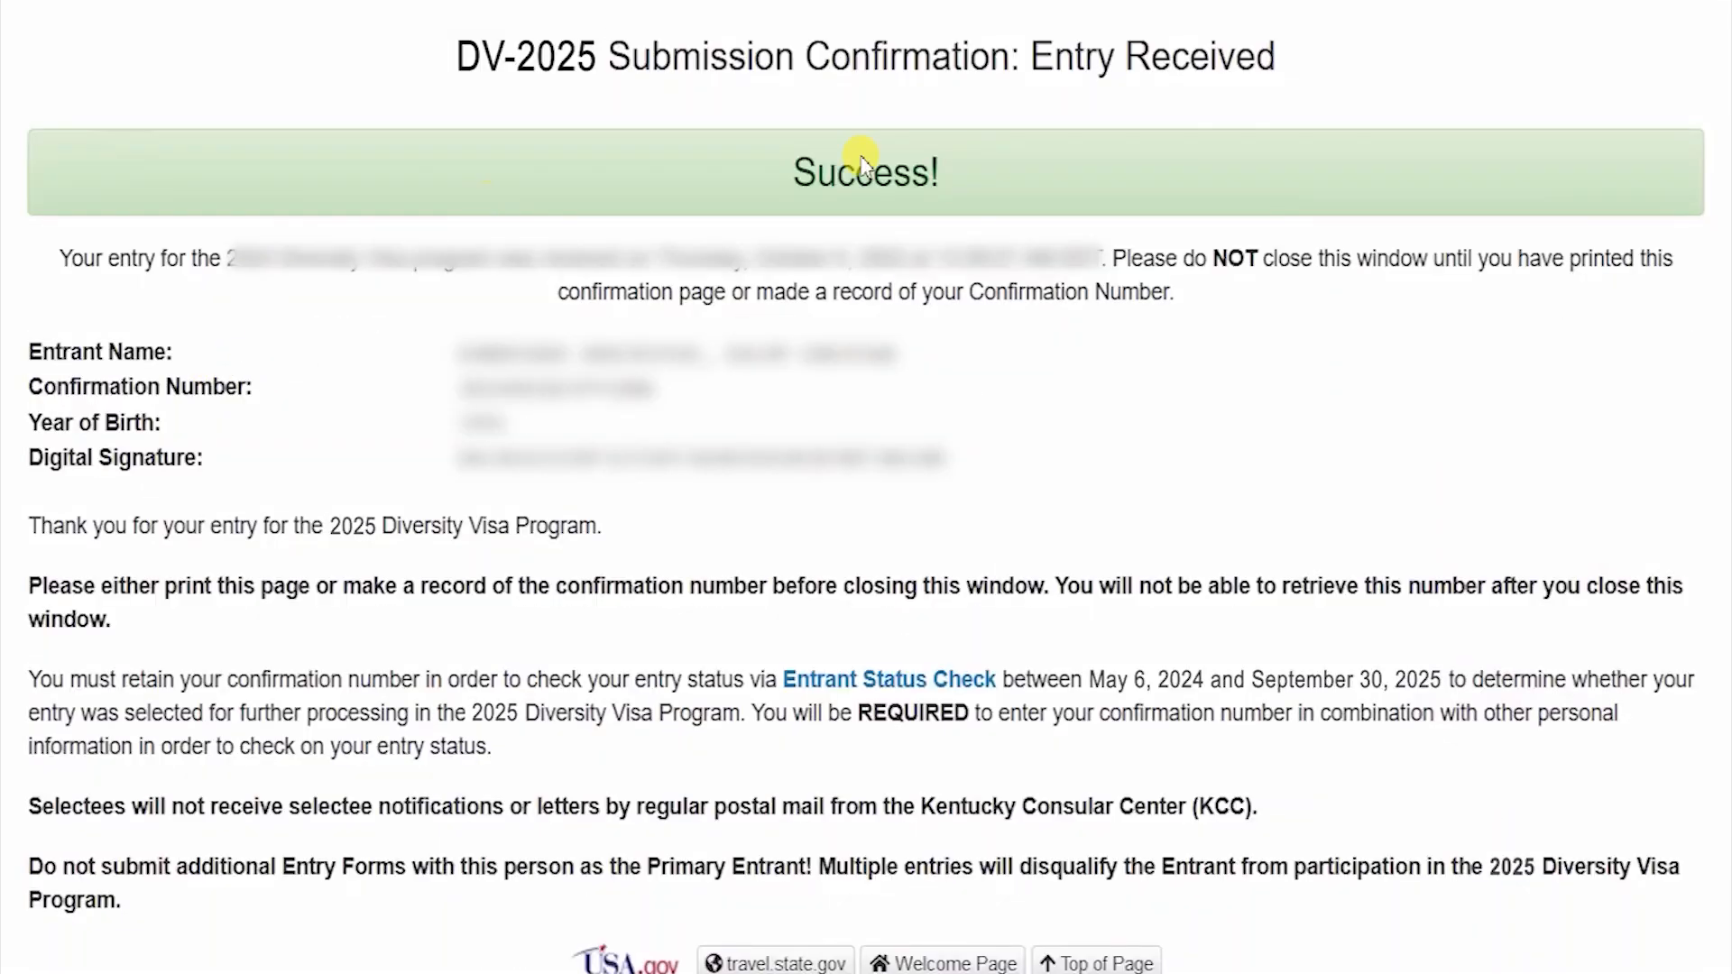